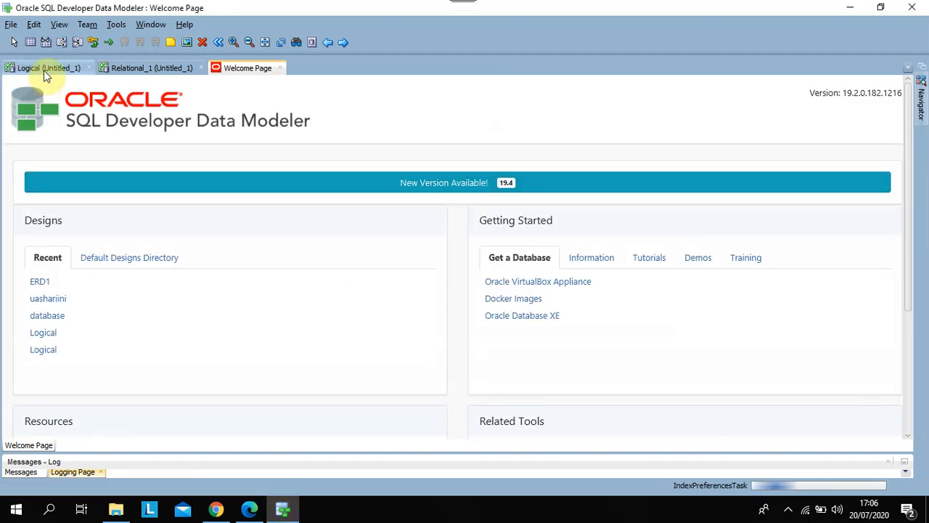
Draw a new entity box in the upper-left area of the blank logical diagram
{"action": "left_click", "coordinate": [46, 69]}
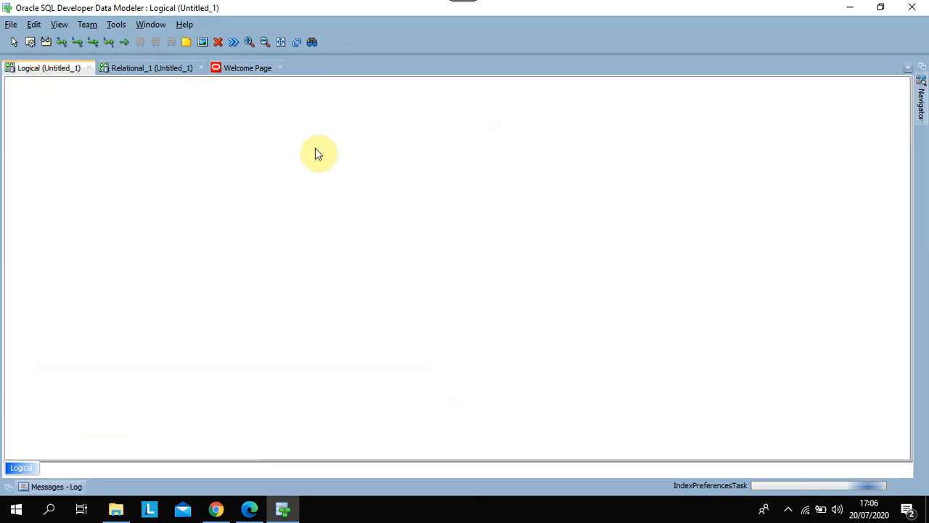
{"action": "left_click", "coordinate": [30, 41]}
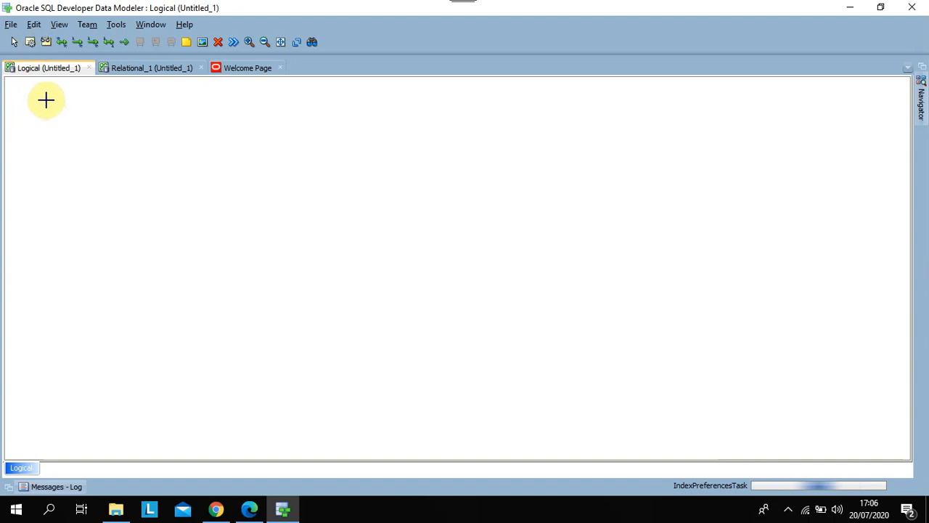
{"action": "left_click_drag", "start_coordinate": [46, 101], "coordinate": [122, 214]}
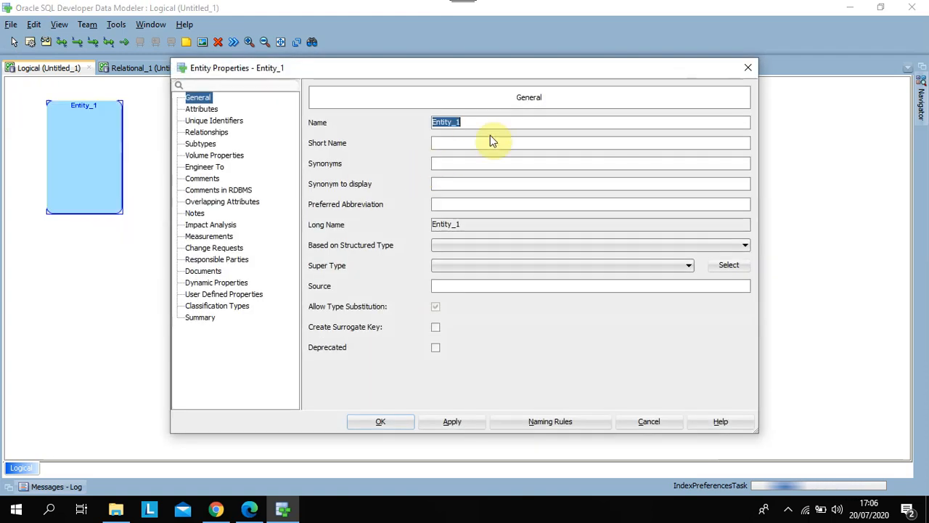
Check the reference ERD in the UAS PRAKTIKUM Baru.pdf and name the new entity SISWA, applying the change
{"action": "key", "text": "BackSpace"}
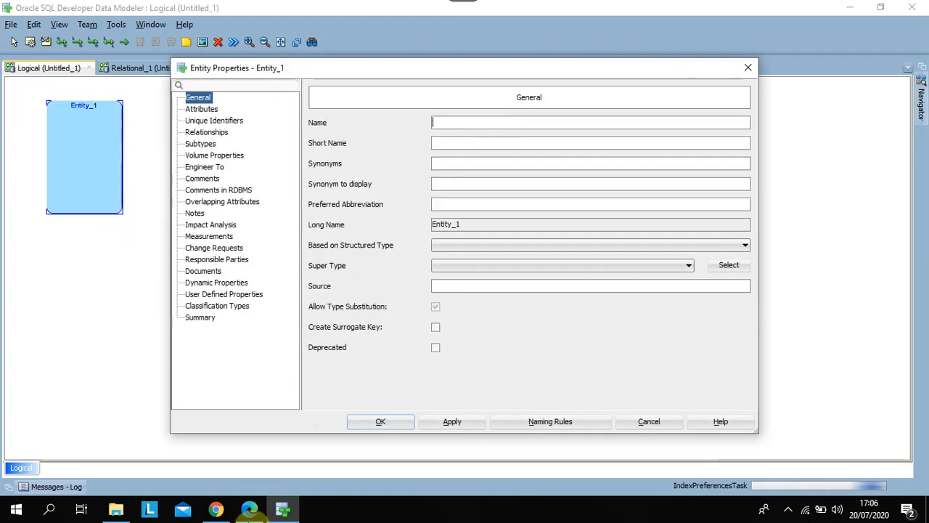
{"action": "left_click", "coordinate": [249, 508]}
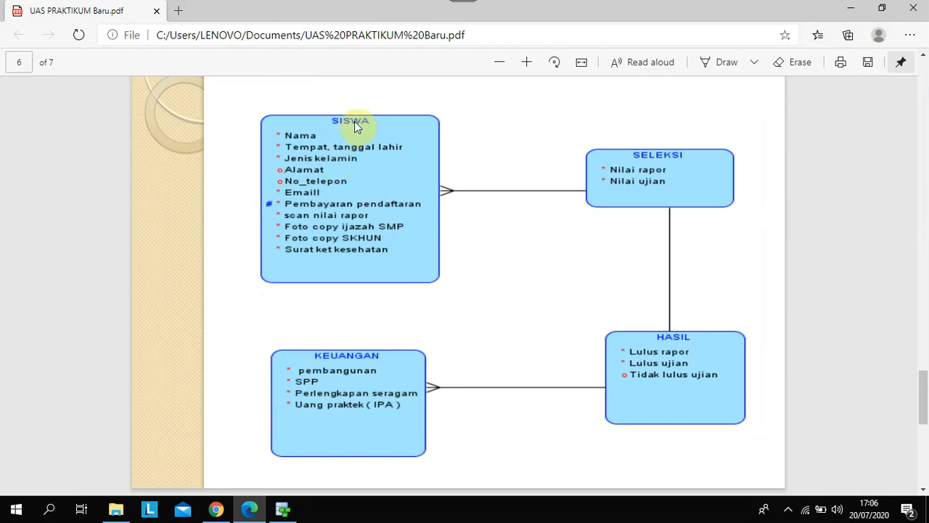
{"action": "left_click", "coordinate": [282, 508]}
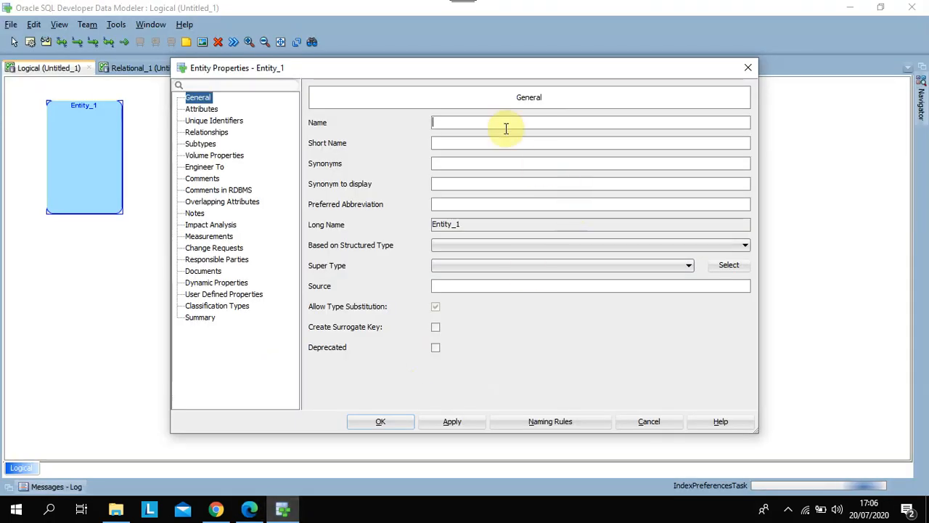
{"action": "type", "text": "S"}
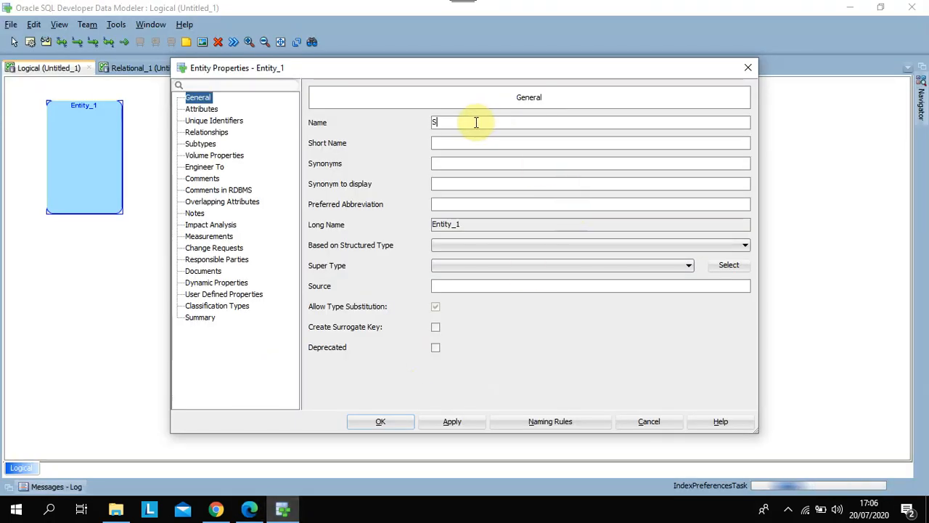
{"action": "type", "text": "ISWA"}
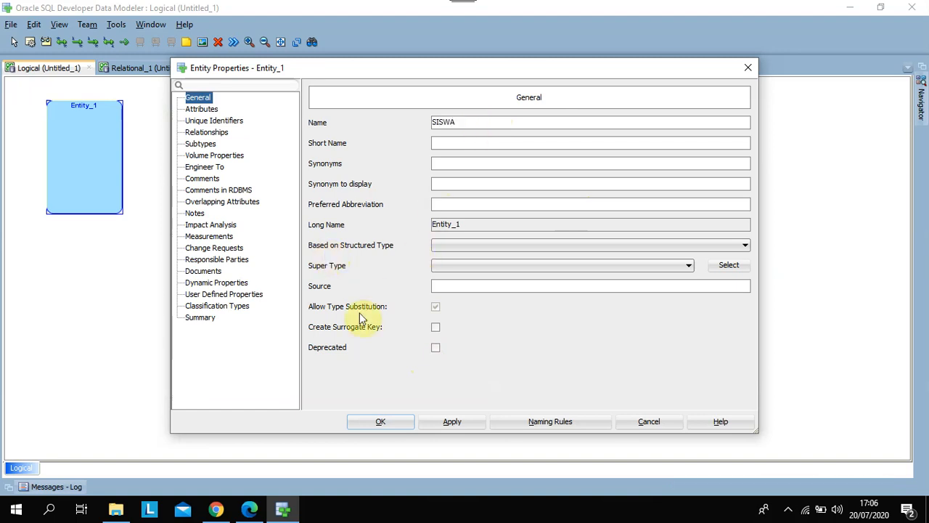
{"action": "left_click", "coordinate": [443, 423]}
{"action": "key", "text": "Caps_Lock"}
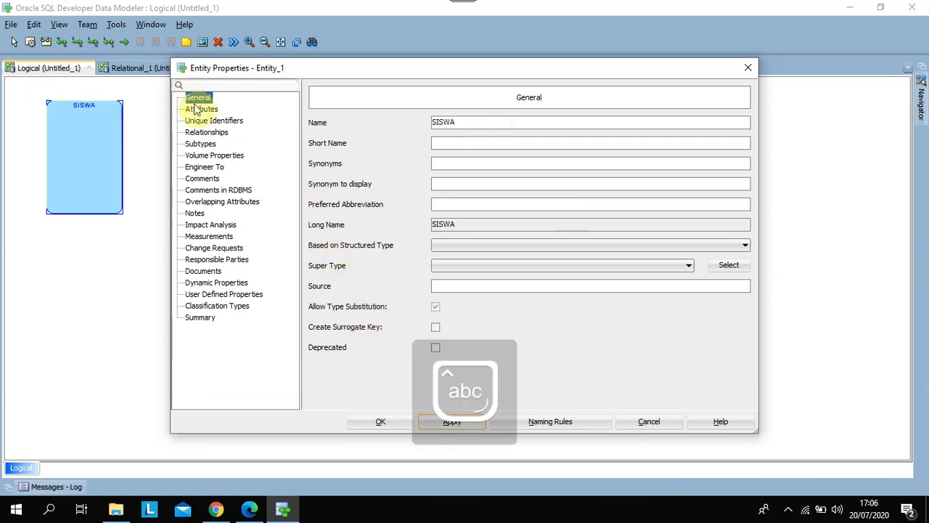
Add the first attribute from the reference ERD to SISWA, named Nama, with data type Logical and marked Mandatory, and apply it
{"action": "left_click", "coordinate": [200, 109]}
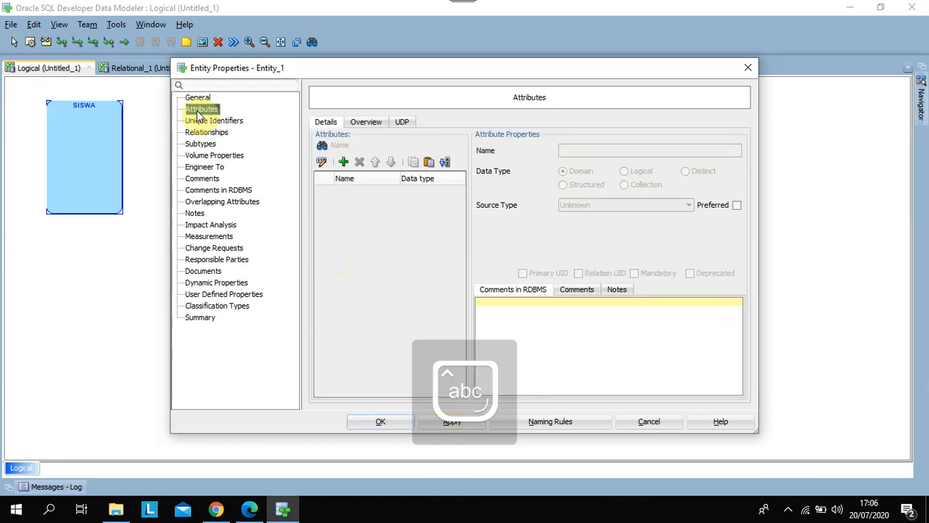
{"action": "left_click", "coordinate": [343, 163]}
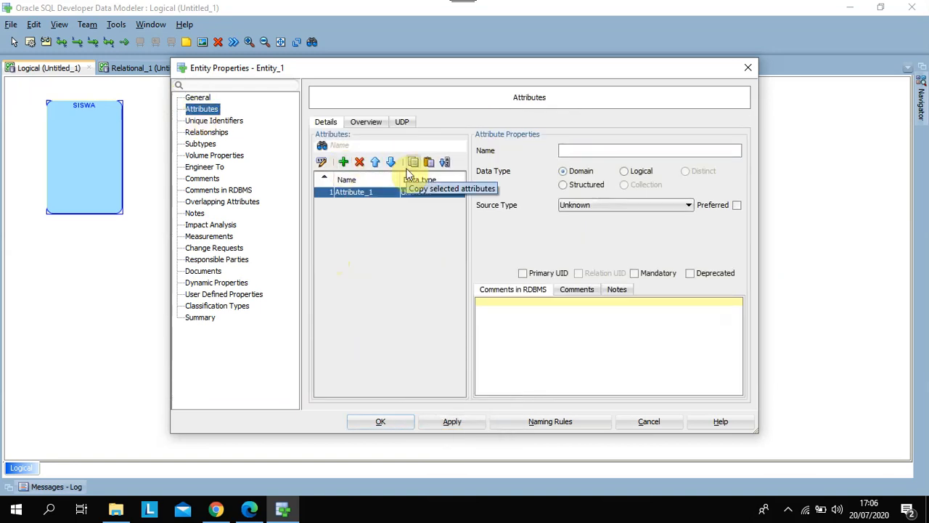
{"action": "left_click", "coordinate": [249, 508]}
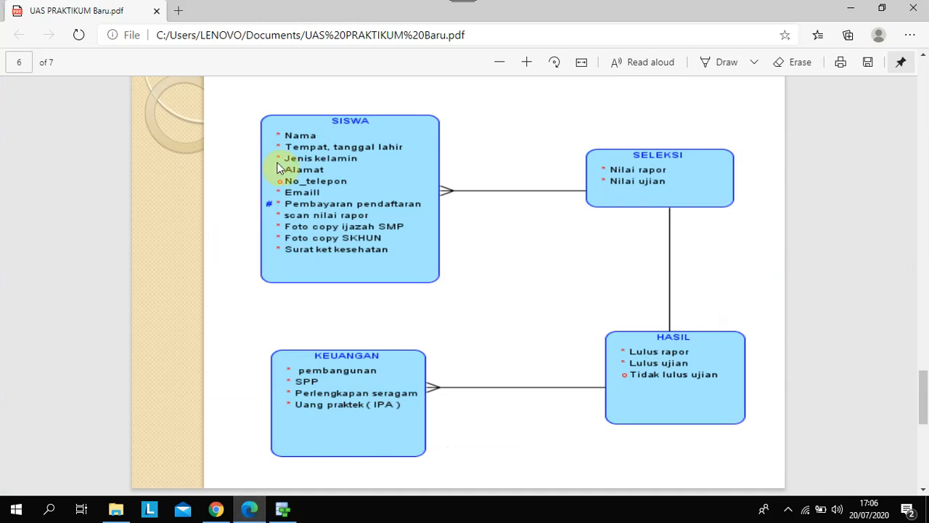
{"action": "left_click", "coordinate": [283, 507]}
{"action": "left_click", "coordinate": [570, 150]}
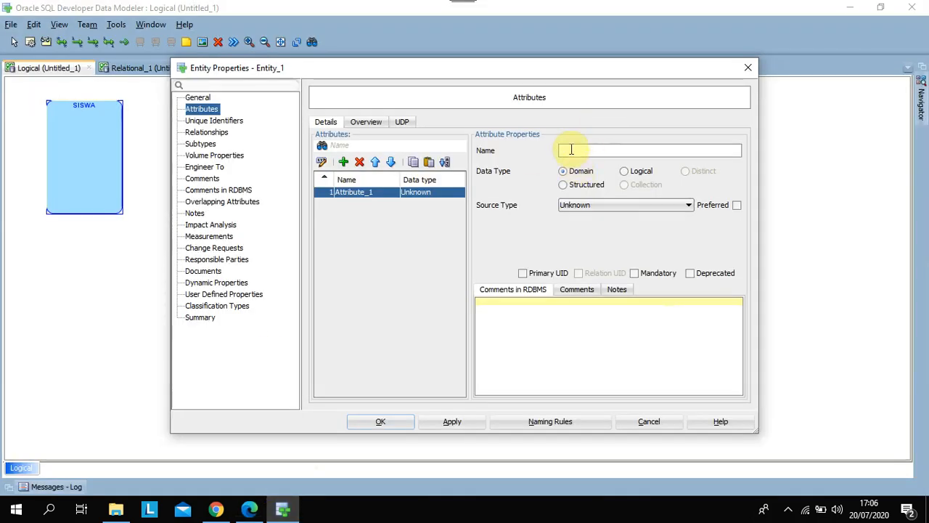
{"action": "type", "text": "Nama"}
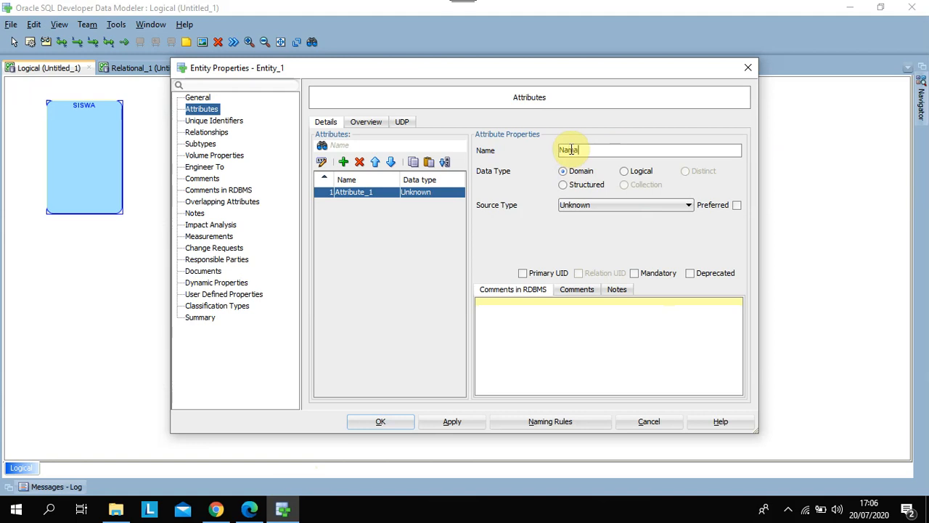
{"action": "left_click", "coordinate": [624, 172]}
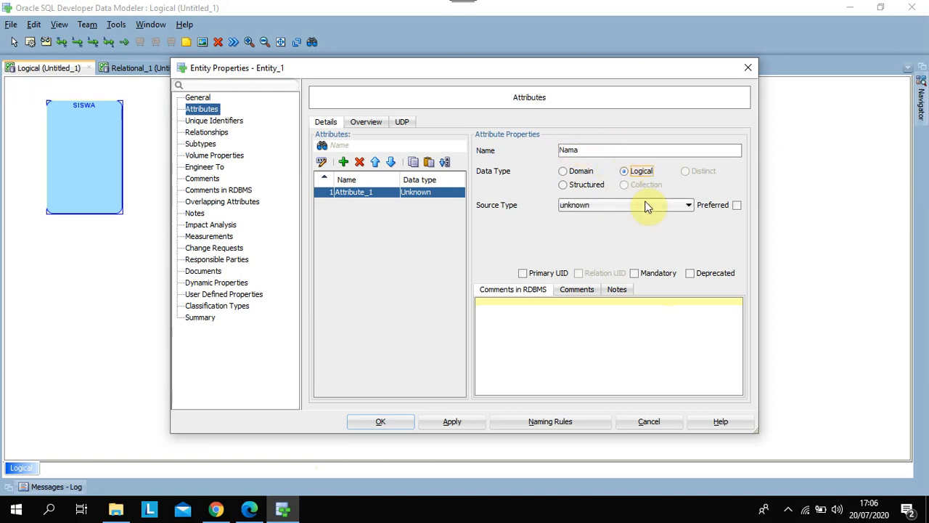
{"action": "left_click", "coordinate": [635, 273]}
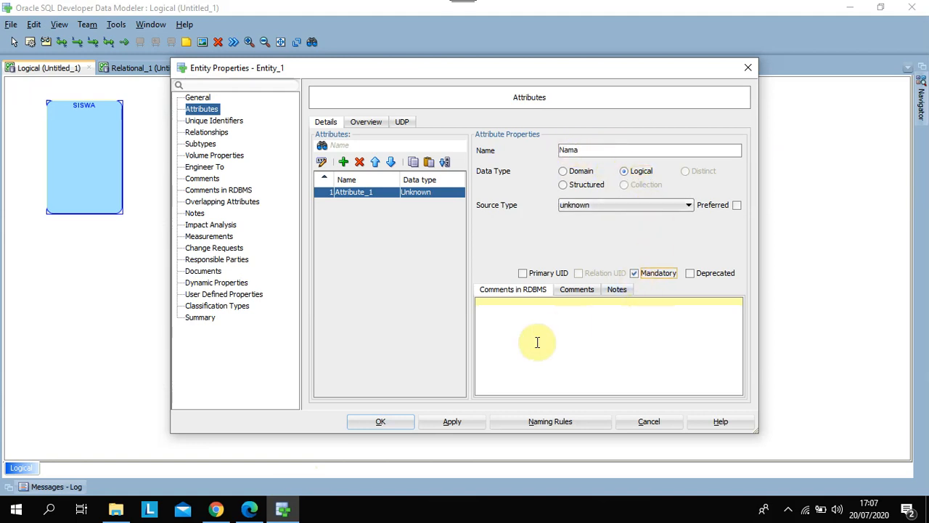
{"action": "left_click", "coordinate": [452, 421]}
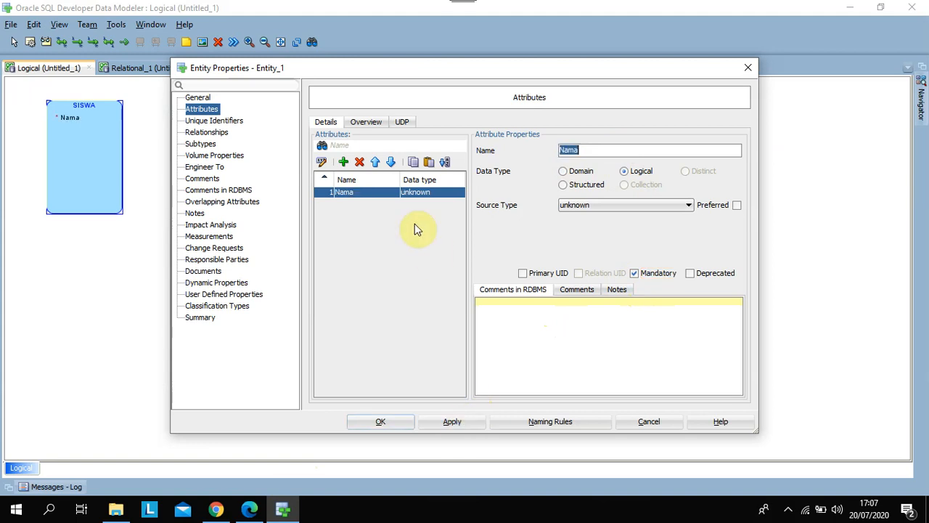
Add a second SISWA attribute named "Tempat, tanggal lahir" with data type Logical, mark it Mandatory and apply it
{"action": "left_click", "coordinate": [343, 162]}
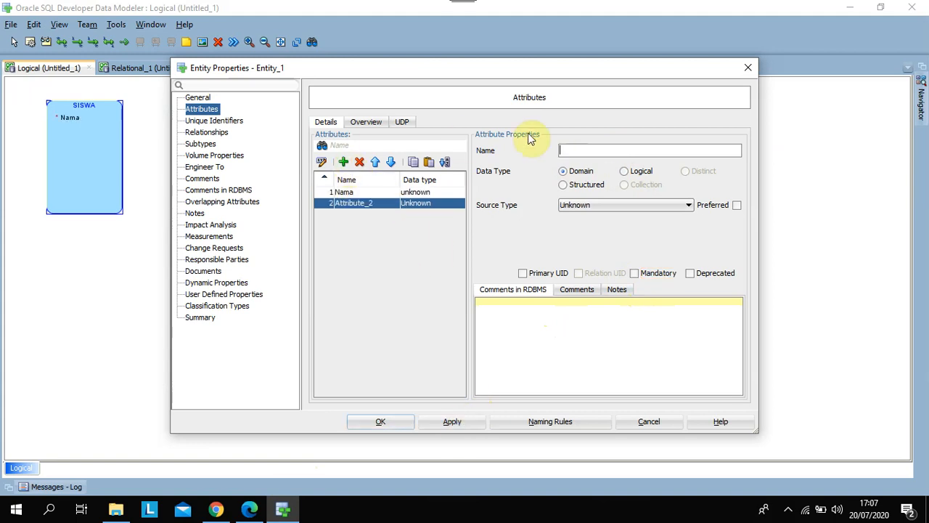
{"action": "left_click", "coordinate": [249, 508]}
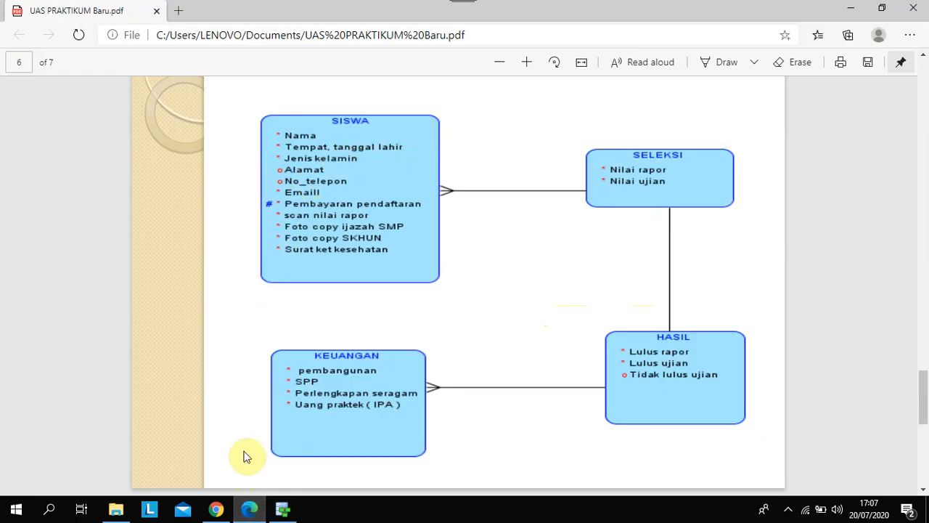
{"action": "left_click", "coordinate": [282, 510]}
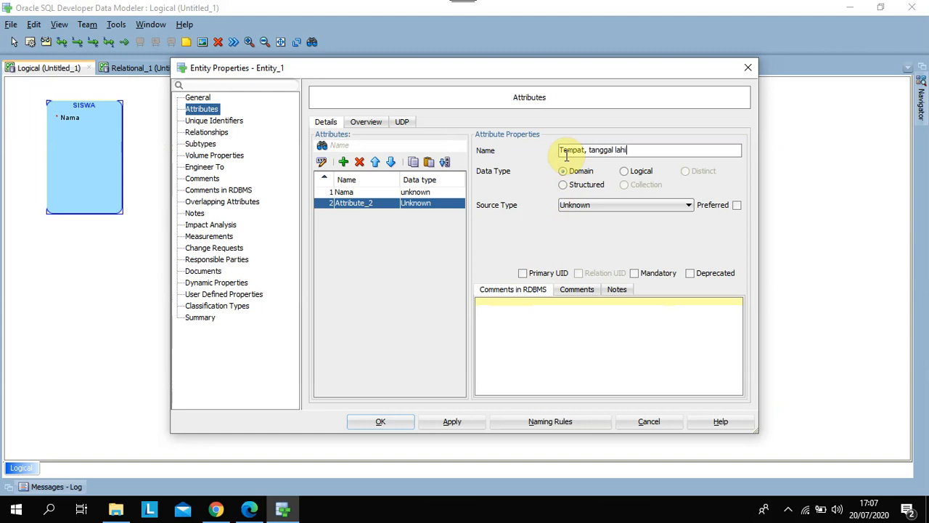
{"action": "left_click", "coordinate": [623, 173]}
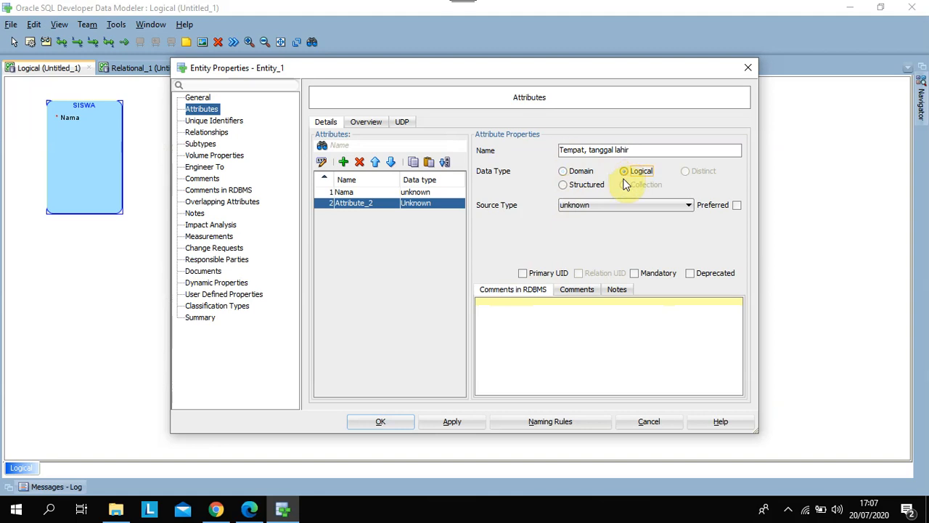
{"action": "left_click", "coordinate": [453, 422]}
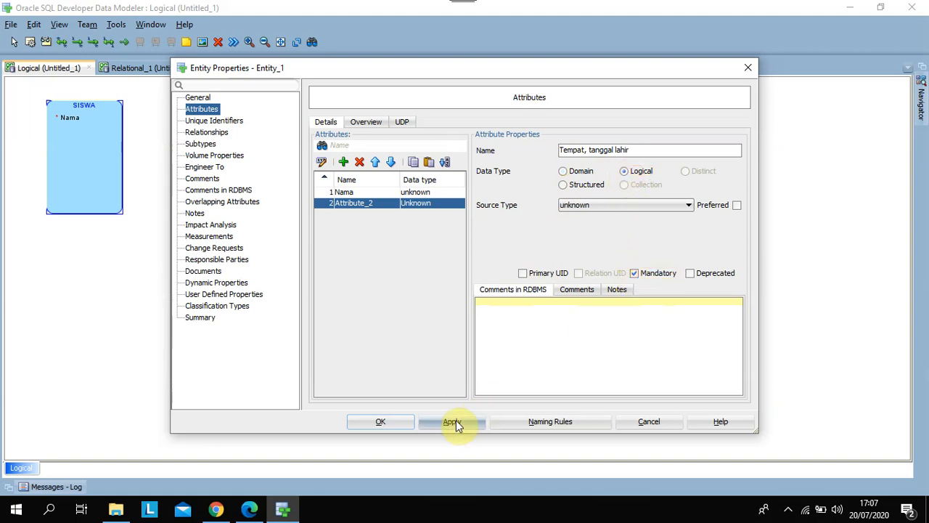
Add a third SISWA attribute named "Jenis kelamin" with data type Logical, mark it Mandatory and apply it
{"action": "left_click", "coordinate": [344, 161]}
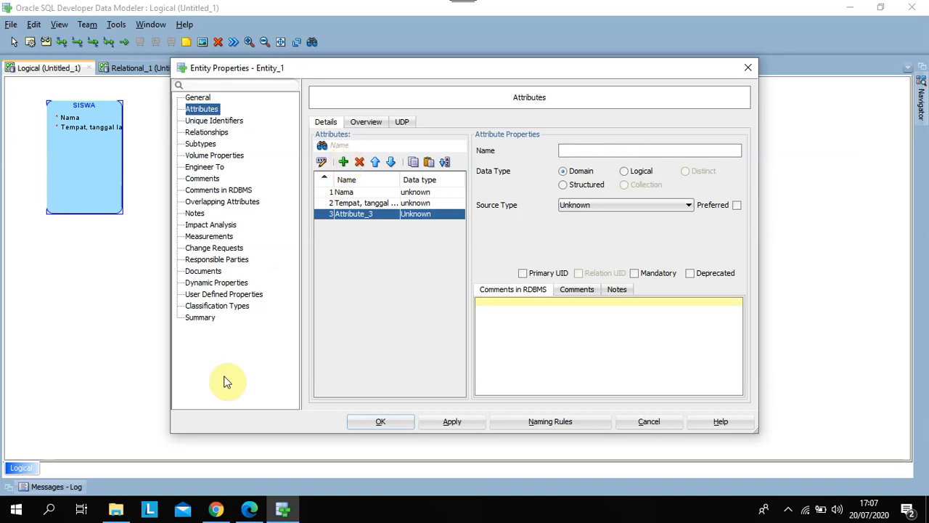
{"action": "left_click", "coordinate": [247, 450]}
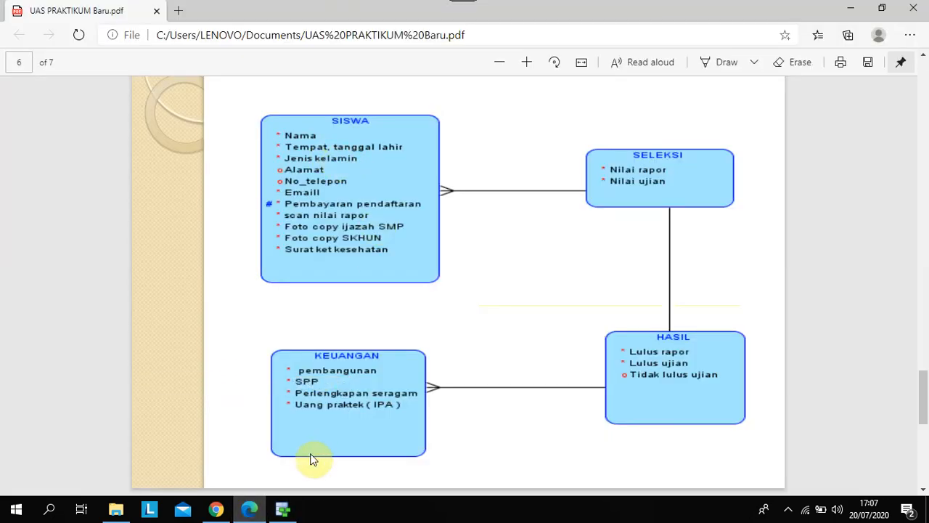
{"action": "left_click", "coordinate": [283, 508]}
{"action": "left_click", "coordinate": [581, 148]}
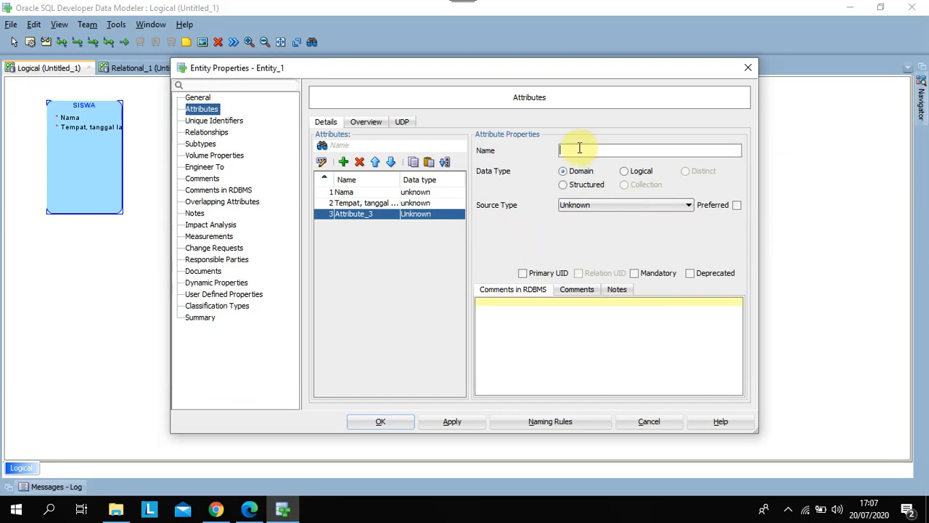
{"action": "type", "text": "Jenis kelamin"}
{"action": "left_click", "coordinate": [626, 172]}
{"action": "left_click", "coordinate": [636, 273]}
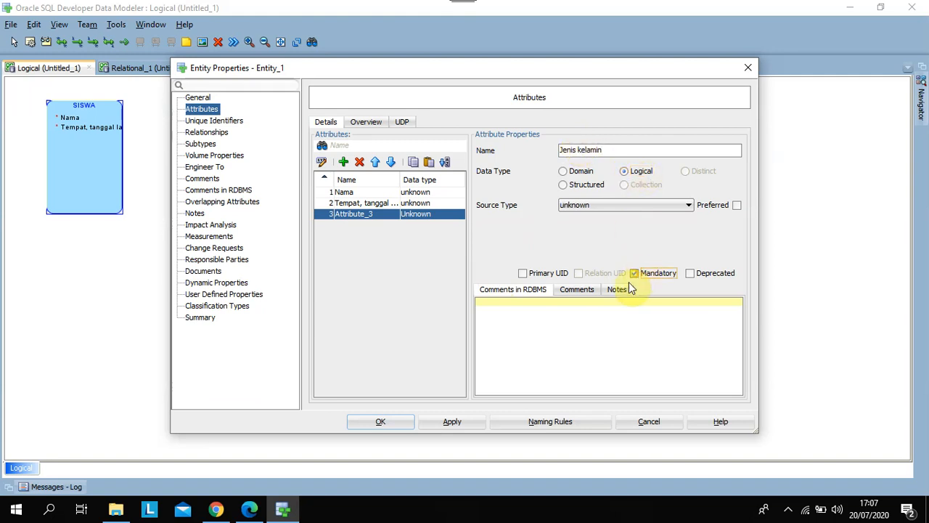
{"action": "left_click", "coordinate": [456, 422]}
Add a fourth, optional SISWA attribute named Alamat with data type Logical, following the reference ERD, and apply it
{"action": "left_click", "coordinate": [344, 163]}
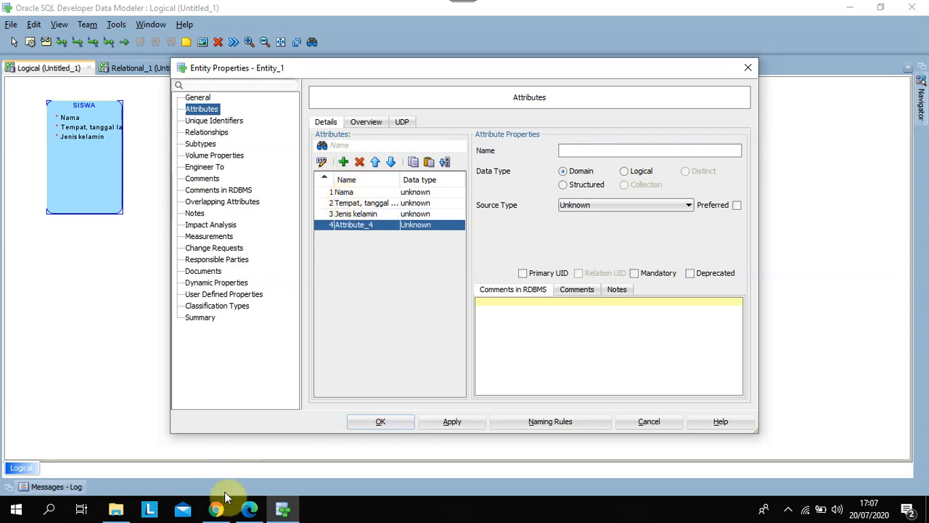
{"action": "left_click", "coordinate": [243, 516]}
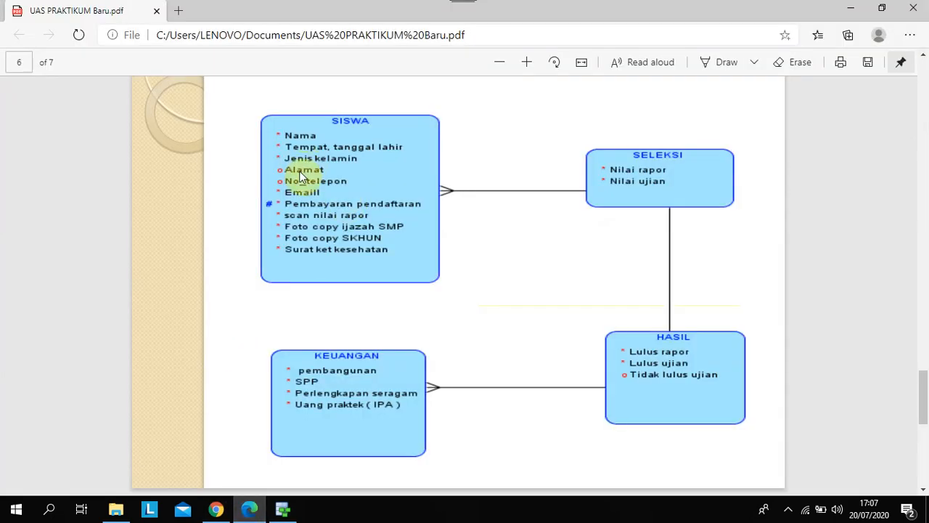
{"action": "left_click", "coordinate": [284, 508]}
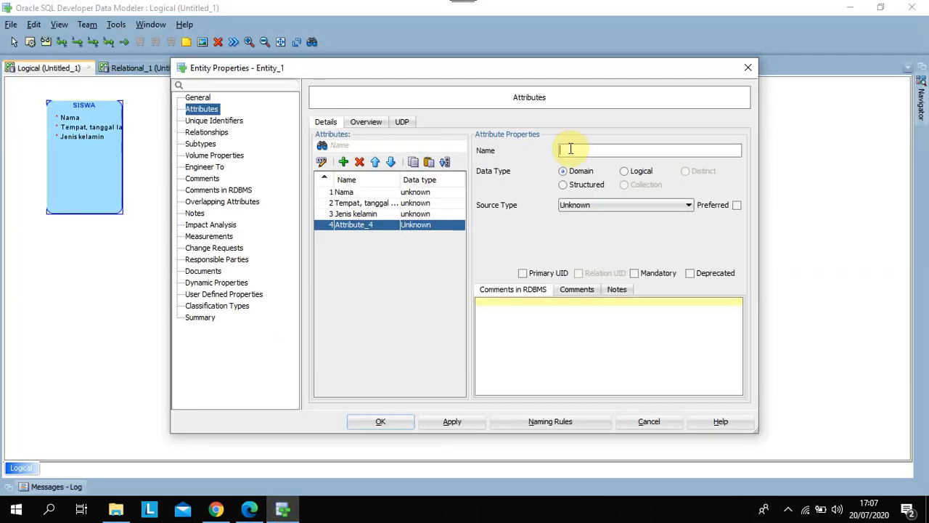
{"action": "left_click", "coordinate": [626, 173]}
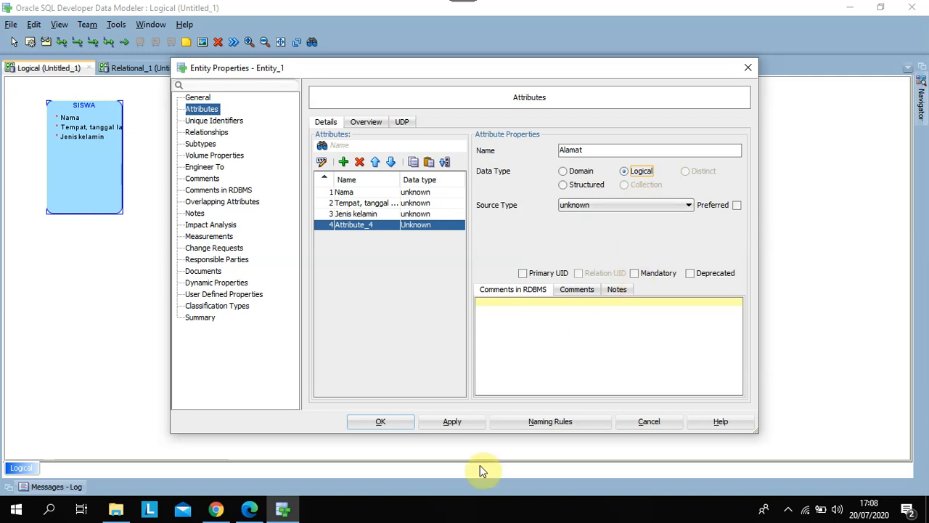
{"action": "left_click", "coordinate": [460, 422]}
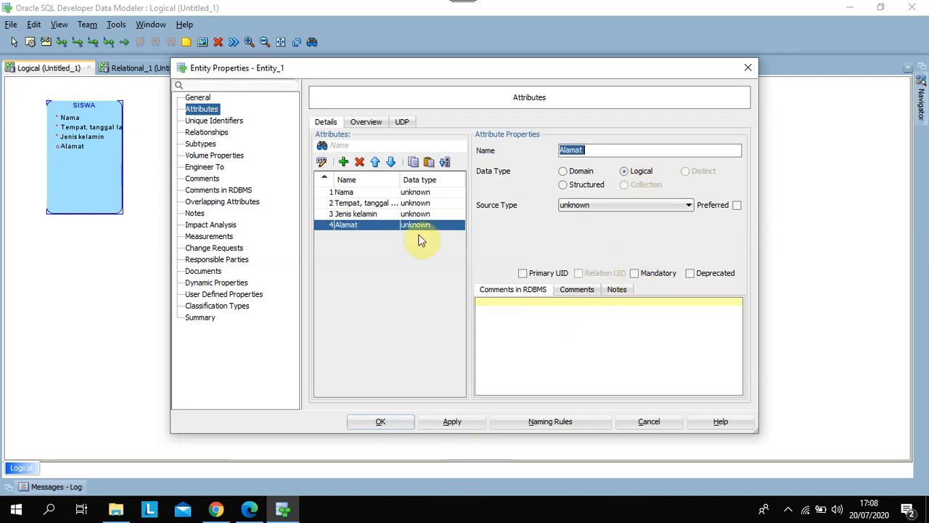
Add a fifth, optional SISWA attribute named No_telepon with data type Logical, following the reference ERD, and apply it
{"action": "left_click", "coordinate": [344, 161]}
{"action": "key", "text": "BackSpace"}
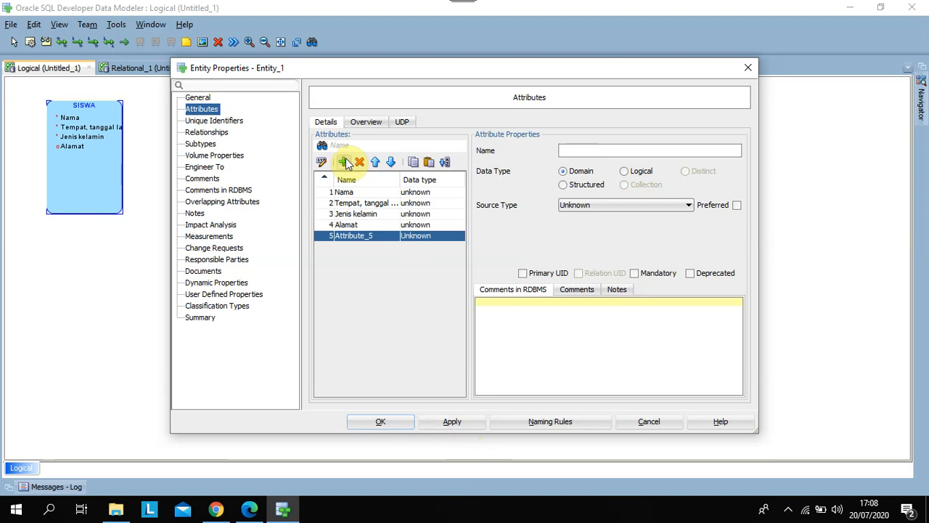
{"action": "left_click", "coordinate": [250, 512]}
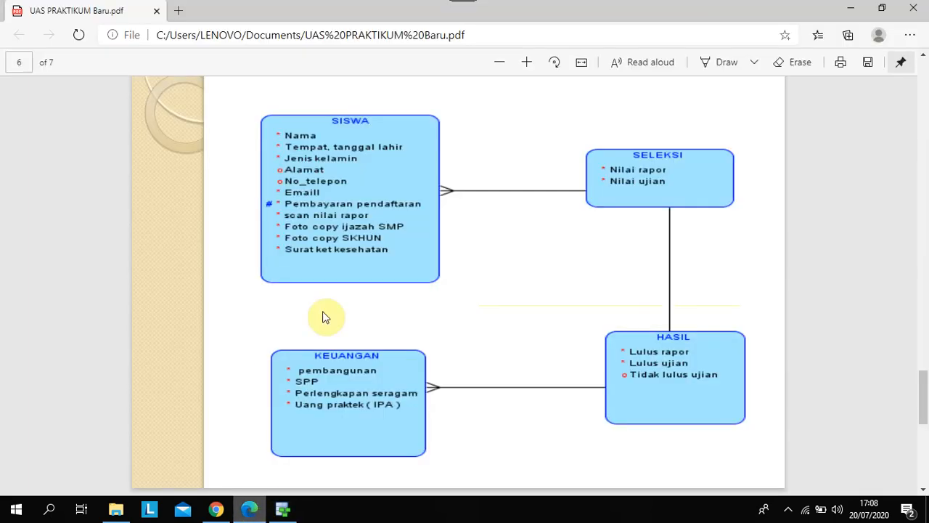
{"action": "left_click", "coordinate": [283, 509]}
{"action": "type", "text": "No_ telepon"}
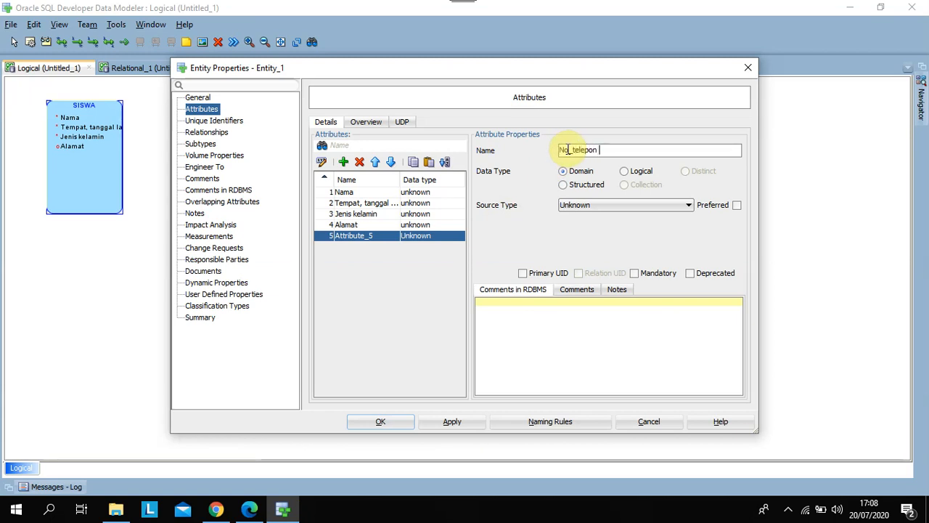
{"action": "left_click", "coordinate": [625, 171]}
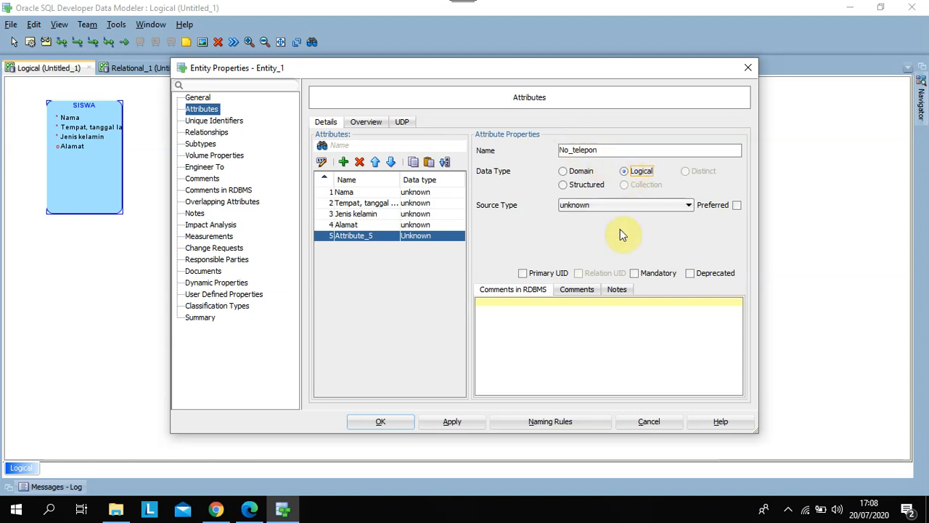
{"action": "left_click", "coordinate": [439, 427]}
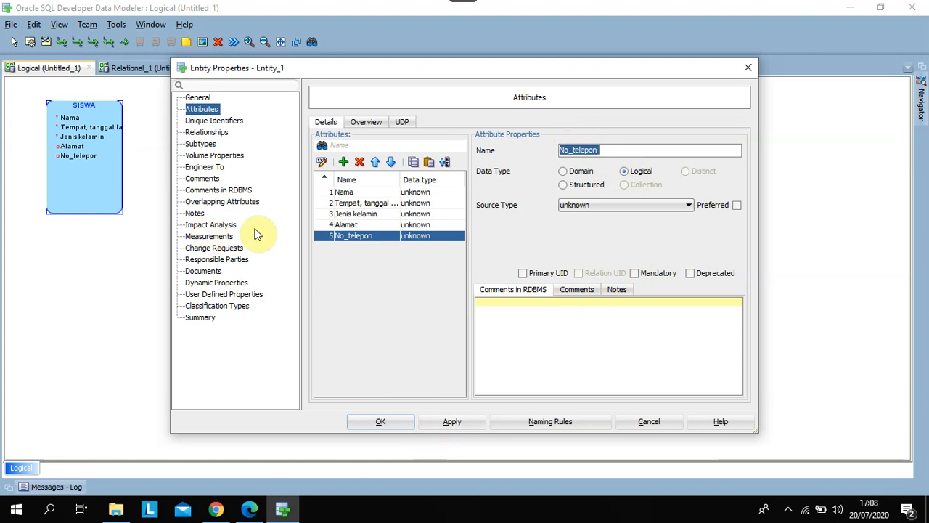
Add a sixth SISWA attribute named Email with data type Logical, mark it Mandatory and apply it
{"action": "left_click", "coordinate": [343, 161]}
{"action": "left_click", "coordinate": [249, 510]}
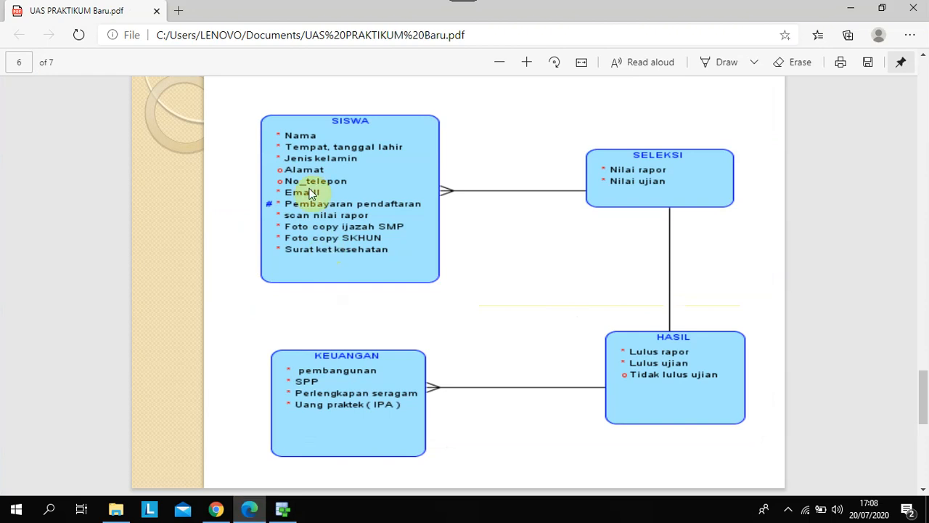
{"action": "left_click", "coordinate": [284, 511]}
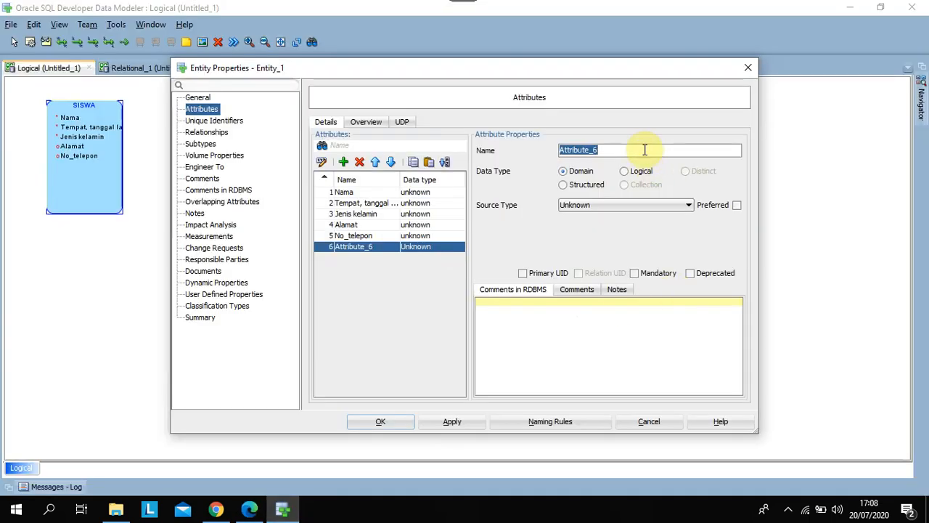
{"action": "key", "text": "BackSpace"}
{"action": "type", "text": "Email"}
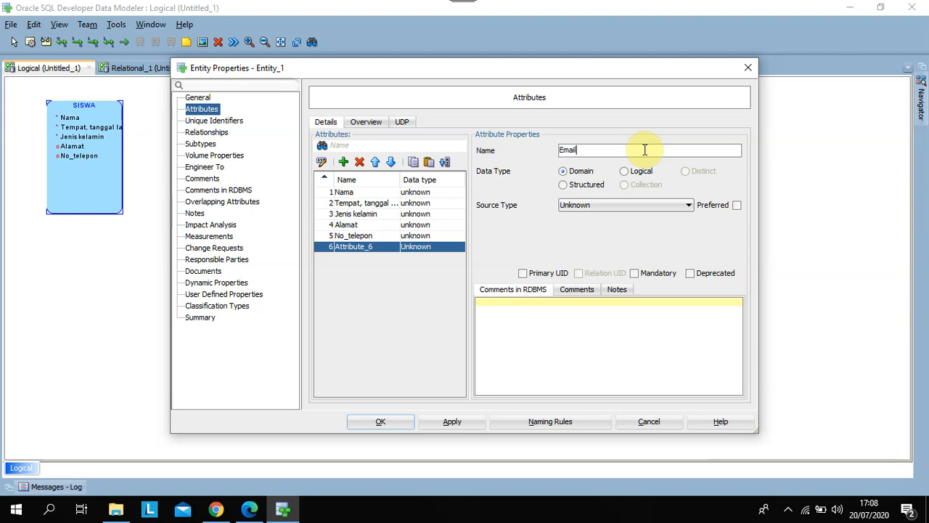
{"action": "left_click", "coordinate": [626, 178]}
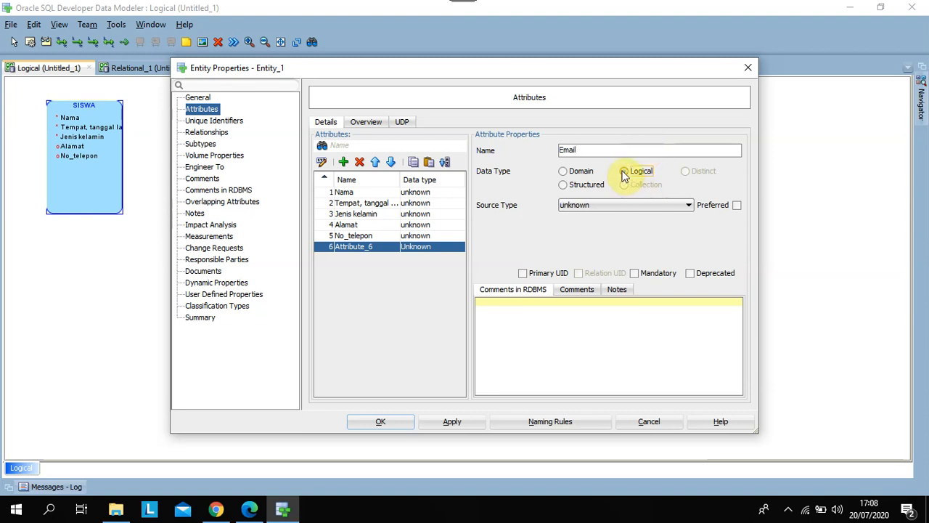
{"action": "left_click", "coordinate": [457, 423]}
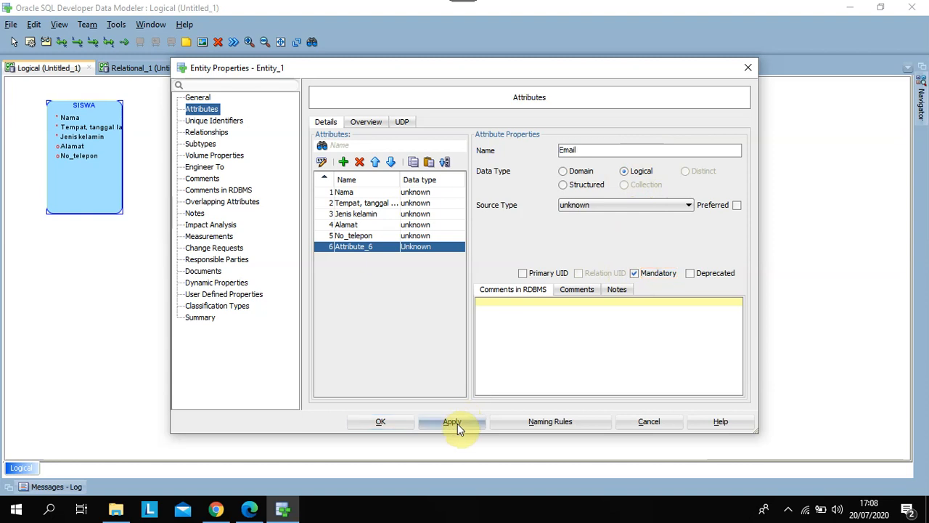
Add a seventh SISWA attribute from the reference ERD named "Pembayaran pendaftaran" with data type Logical, mark it Mandatory and apply it
{"action": "left_click", "coordinate": [344, 161]}
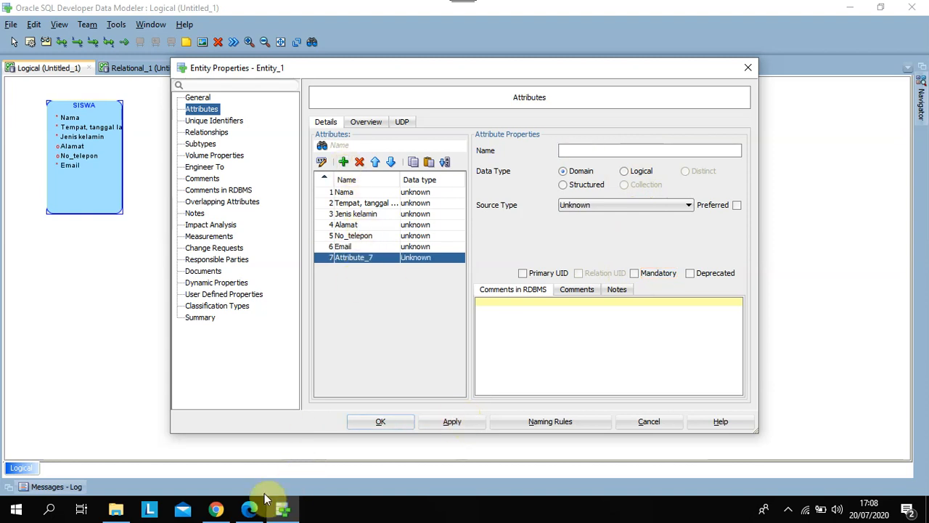
{"action": "left_click", "coordinate": [250, 510]}
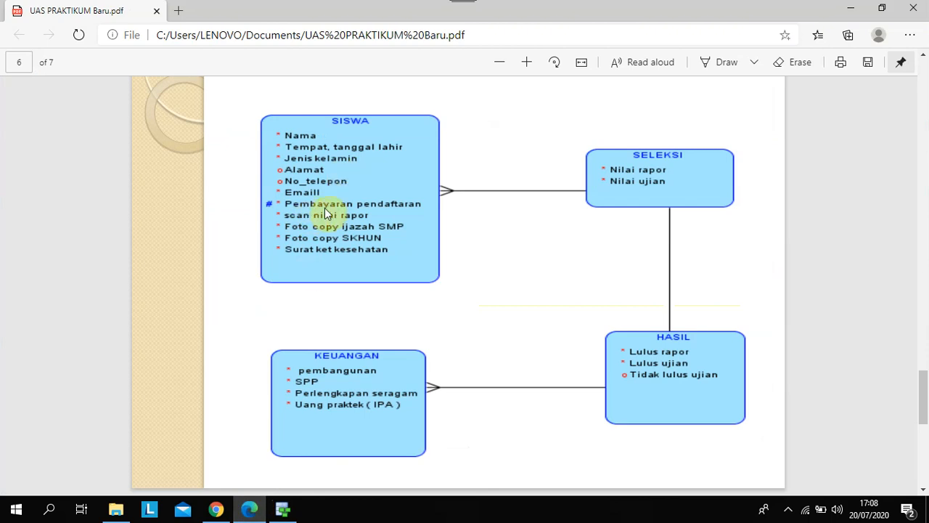
{"action": "left_click", "coordinate": [284, 508]}
{"action": "left_click", "coordinate": [565, 151]}
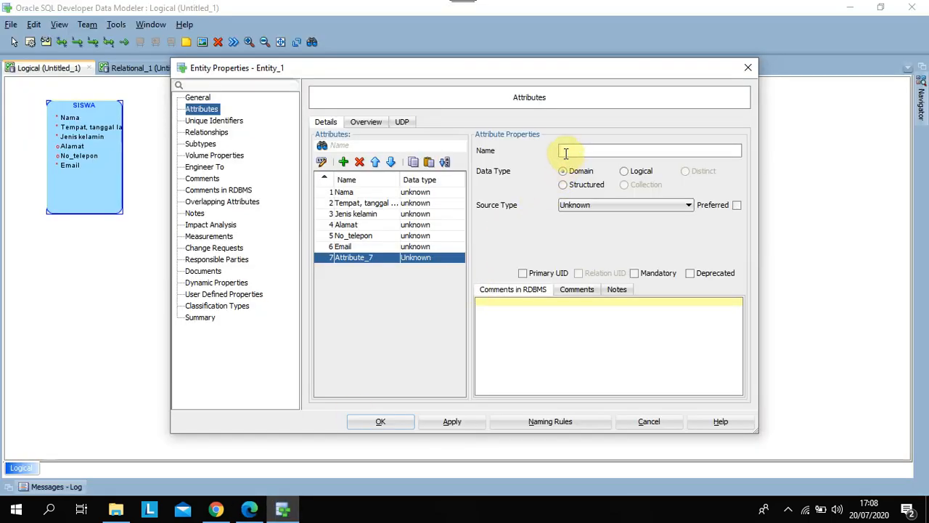
{"action": "type", "text": "Pembayaran pendaftaran"}
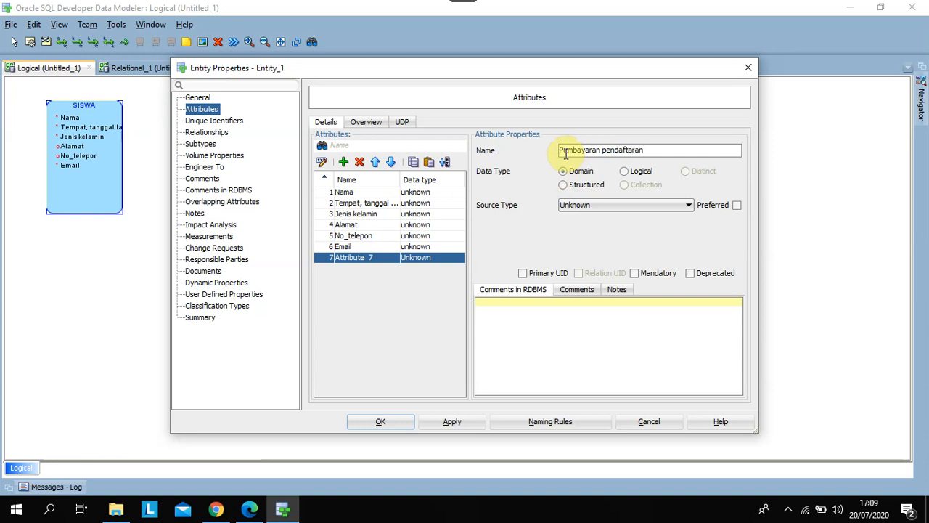
{"action": "left_click", "coordinate": [627, 173]}
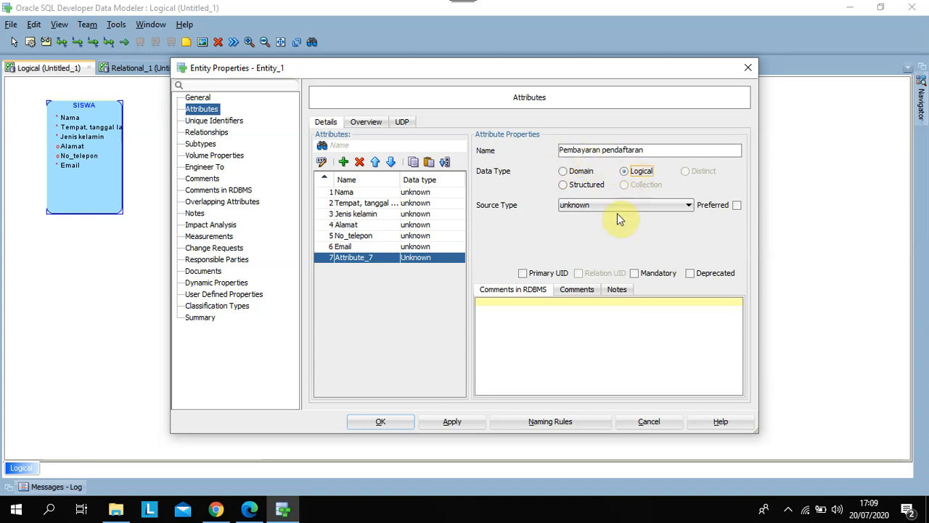
{"action": "left_click", "coordinate": [635, 275]}
{"action": "left_click", "coordinate": [453, 421]}
Add an eighth, still unnamed SISWA attribute, mark "Pembayaran pendaftaran" as the Primary UID and apply the changes
{"action": "left_click", "coordinate": [345, 162]}
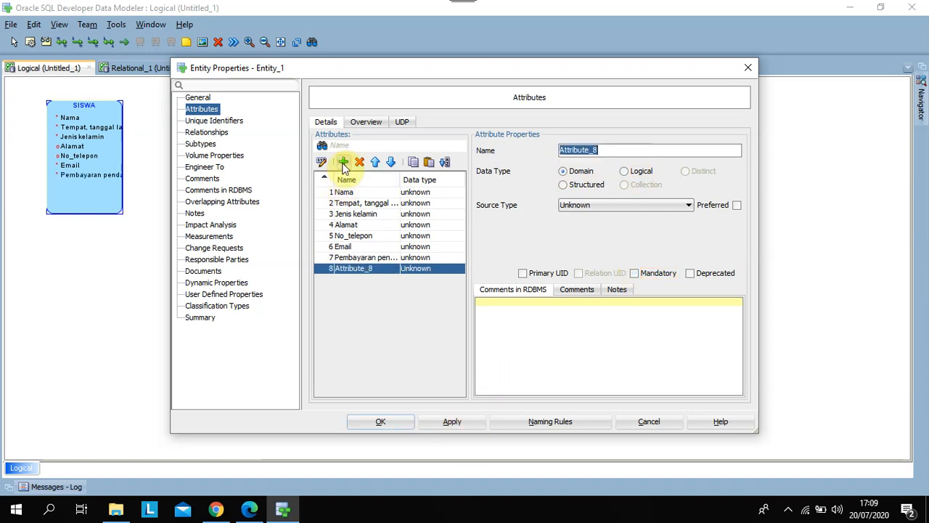
{"action": "left_click", "coordinate": [369, 258]}
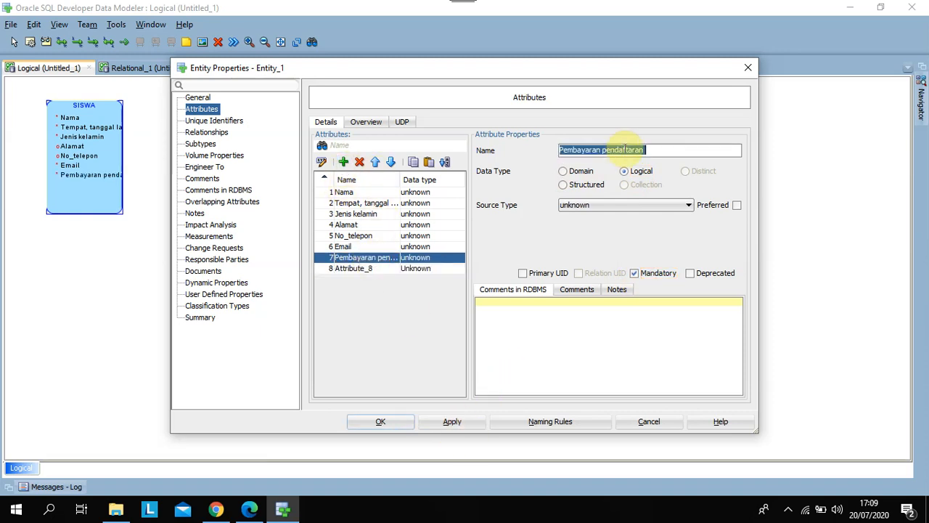
{"action": "left_click", "coordinate": [523, 274]}
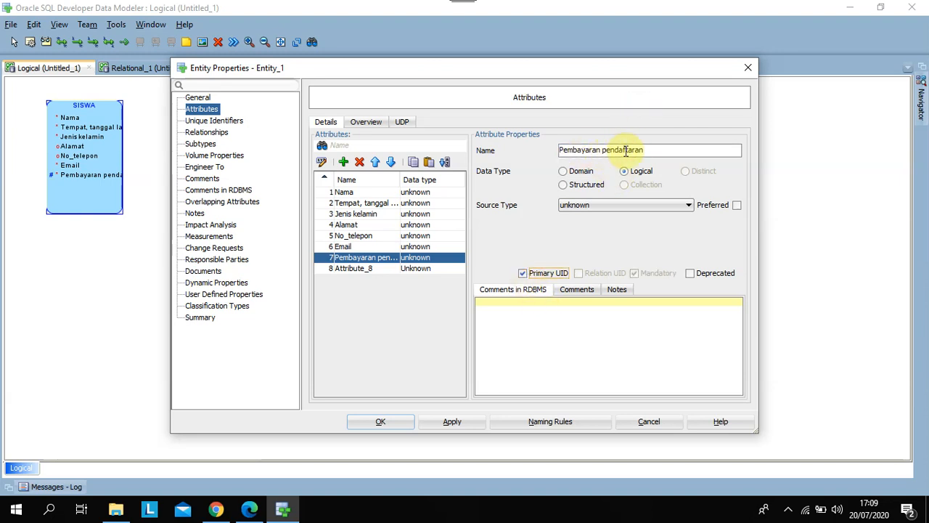
{"action": "left_click", "coordinate": [467, 423]}
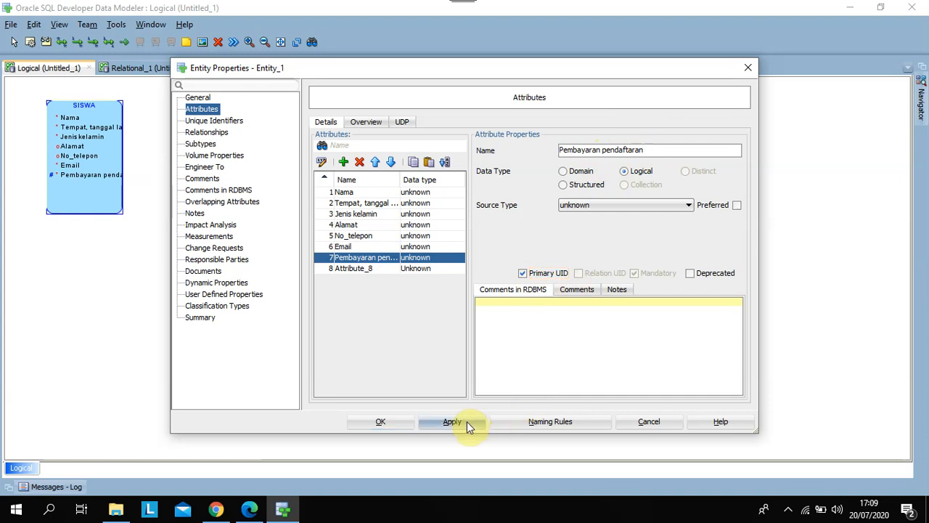
Rename the eighth SISWA attribute "Scan nilai rapor" following the reference ERD, set its data type to Logical, mark it Mandatory and apply it
{"action": "left_click", "coordinate": [426, 268]}
{"action": "key", "text": "BackSpace"}
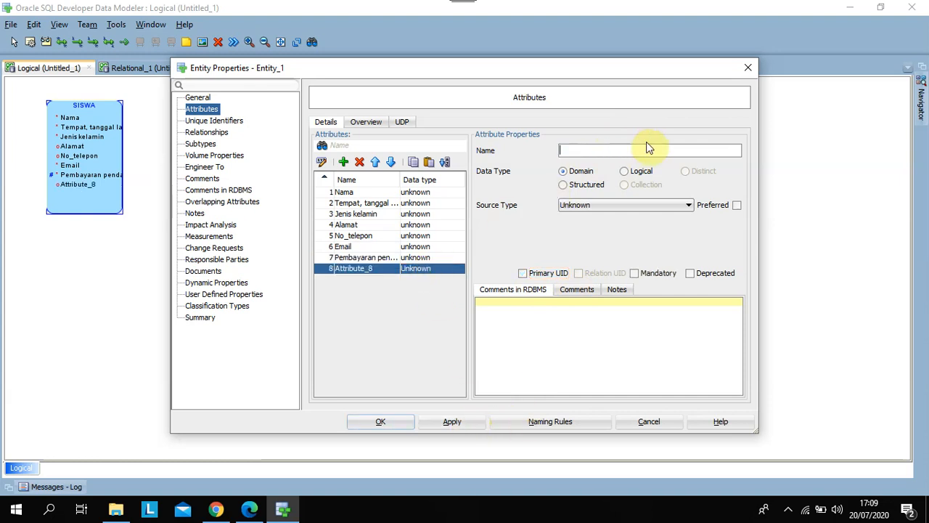
{"action": "left_click", "coordinate": [249, 510]}
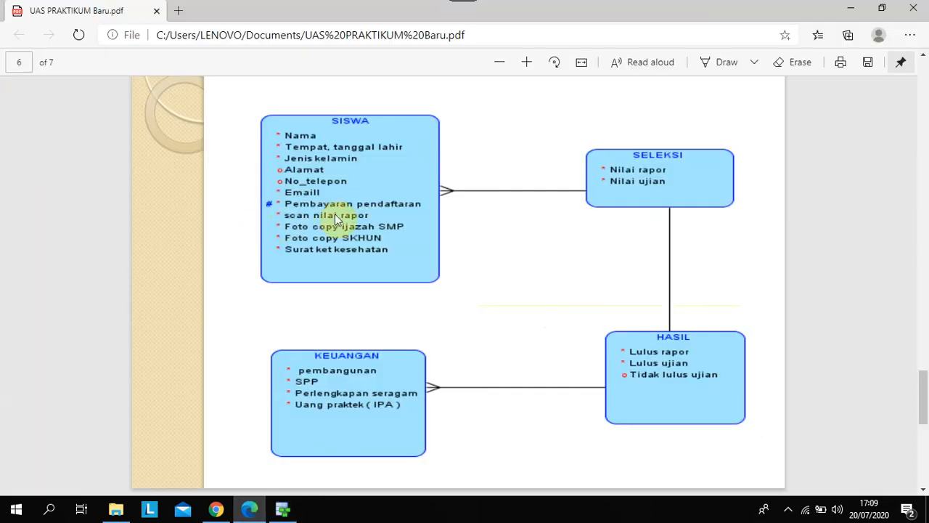
{"action": "left_click", "coordinate": [283, 510]}
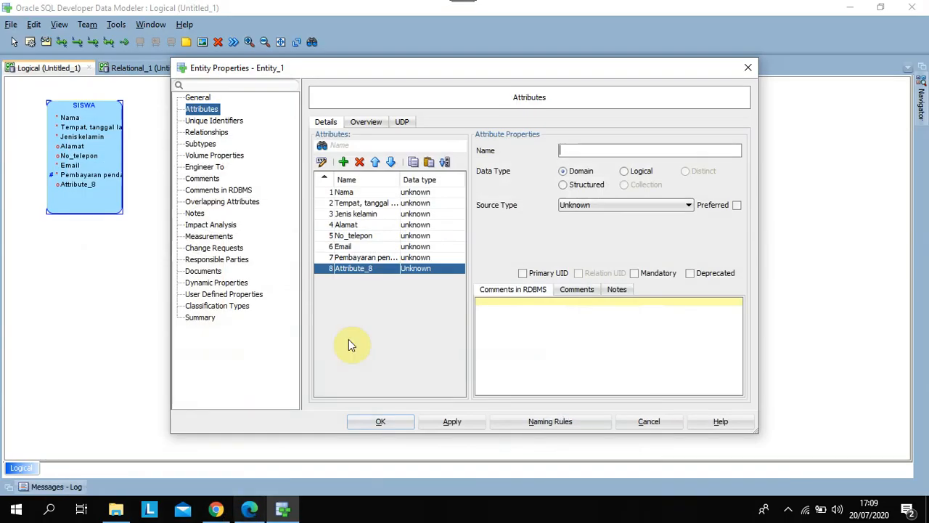
{"action": "left_click", "coordinate": [575, 150]}
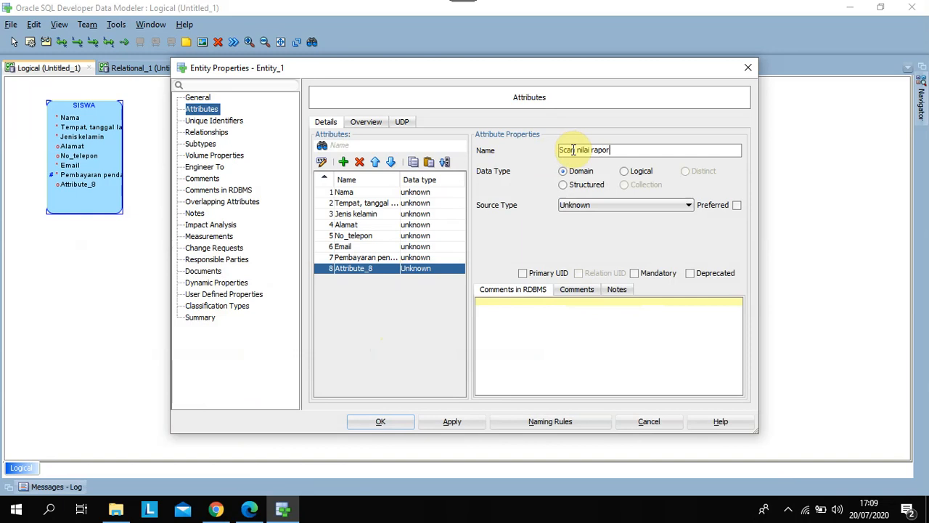
{"action": "type", "text": "Scan nilai rapor"}
{"action": "left_click", "coordinate": [625, 172]}
{"action": "left_click", "coordinate": [635, 273]}
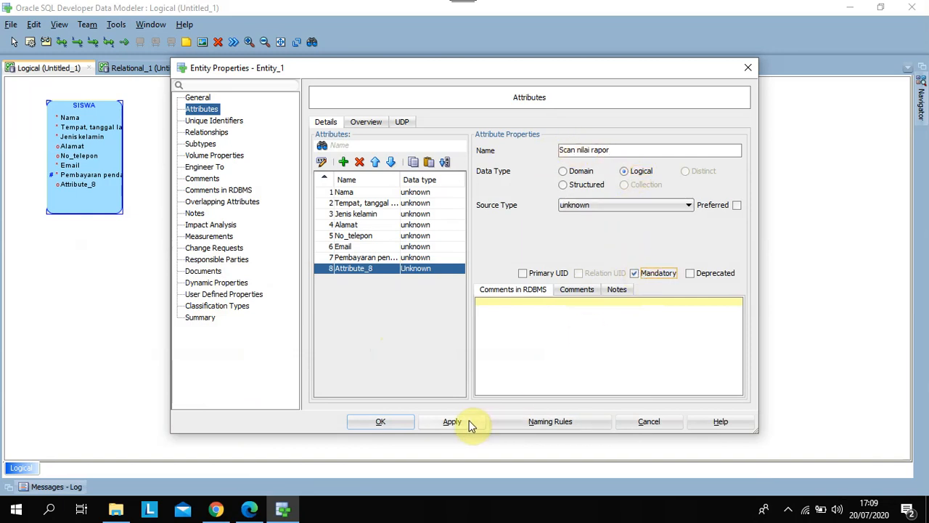
{"action": "left_click", "coordinate": [469, 421]}
Add a ninth SISWA attribute named "Foto copy ijazah SMP" with data type Logical, mark it Mandatory and apply it
{"action": "left_click", "coordinate": [344, 162]}
{"action": "key", "text": "BackSpace"}
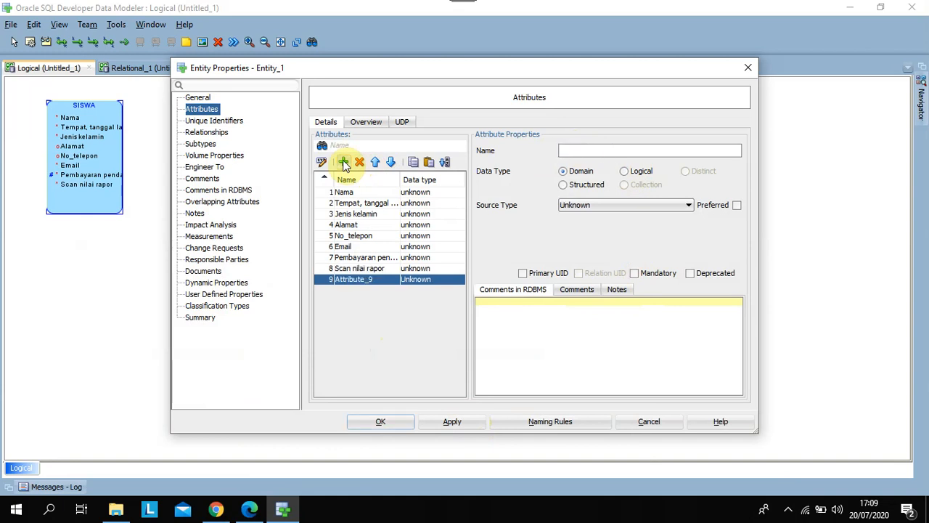
{"action": "left_click", "coordinate": [250, 508]}
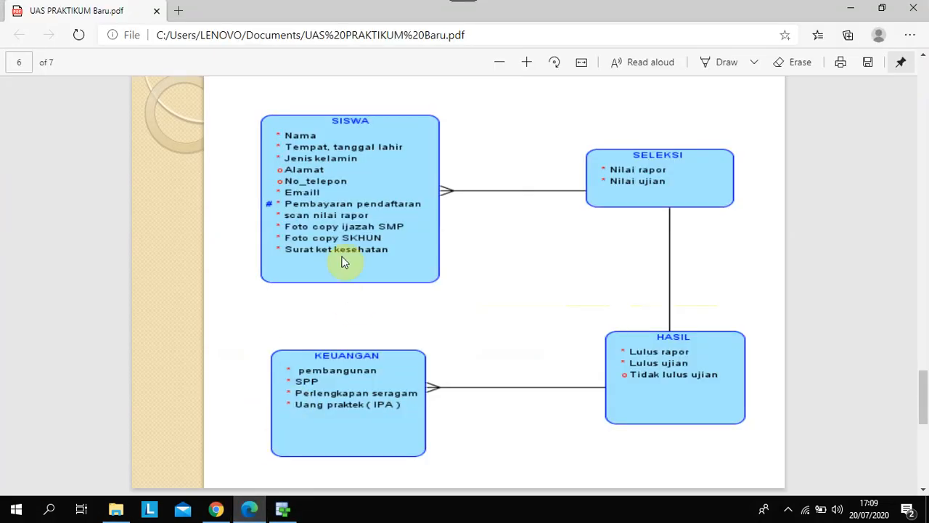
{"action": "left_click", "coordinate": [283, 508]}
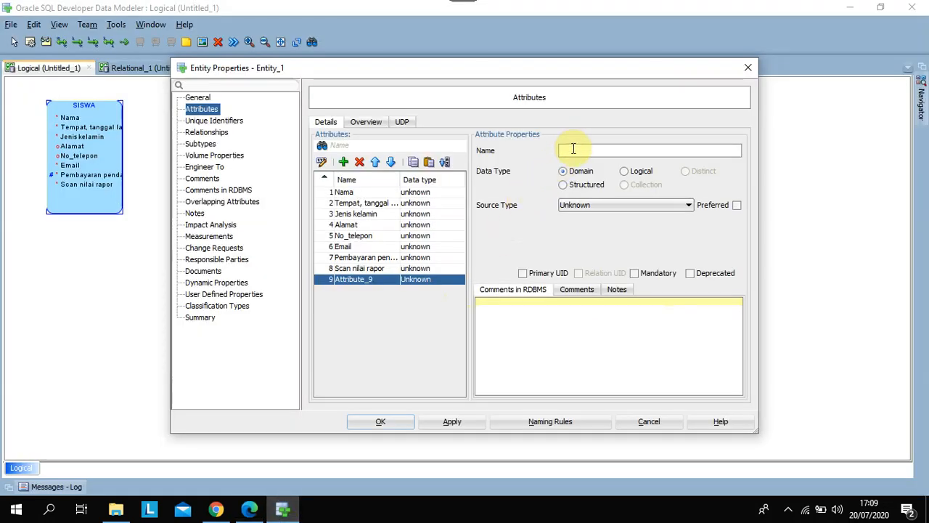
{"action": "type", "text": "oto copy ijazah SMP"}
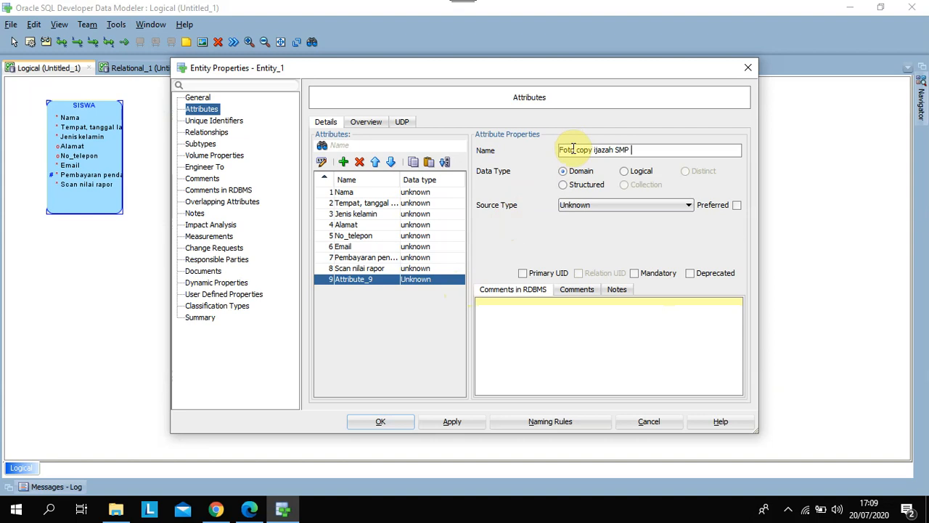
{"action": "left_click", "coordinate": [626, 173]}
{"action": "left_click", "coordinate": [634, 273]}
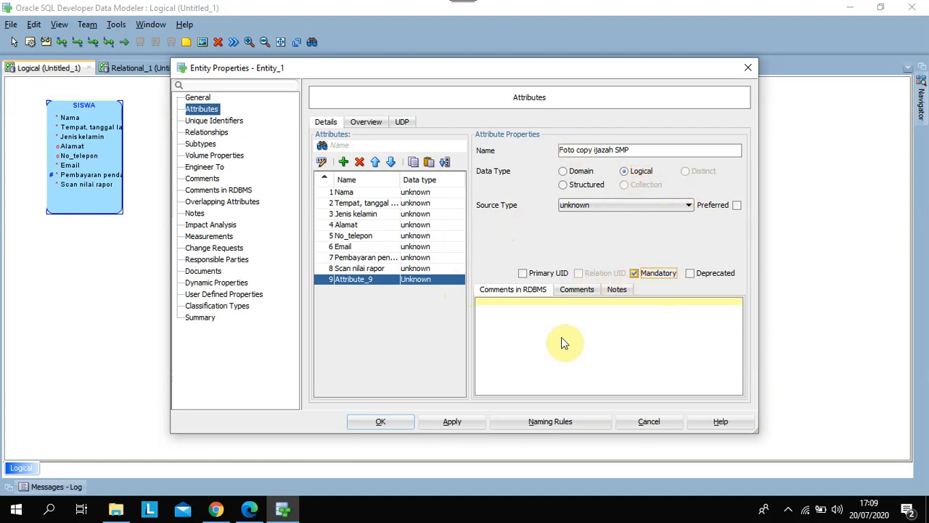
{"action": "left_click", "coordinate": [447, 423]}
Add a tenth SISWA attribute named "Foto copy SKHUN" with data type Logical, mark it Mandatory and apply it
{"action": "left_click", "coordinate": [344, 162]}
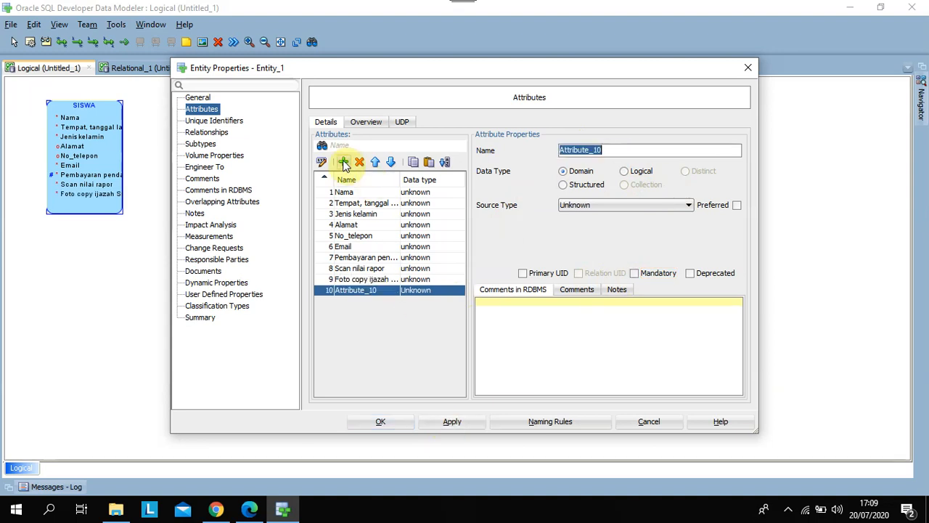
{"action": "left_click", "coordinate": [249, 508]}
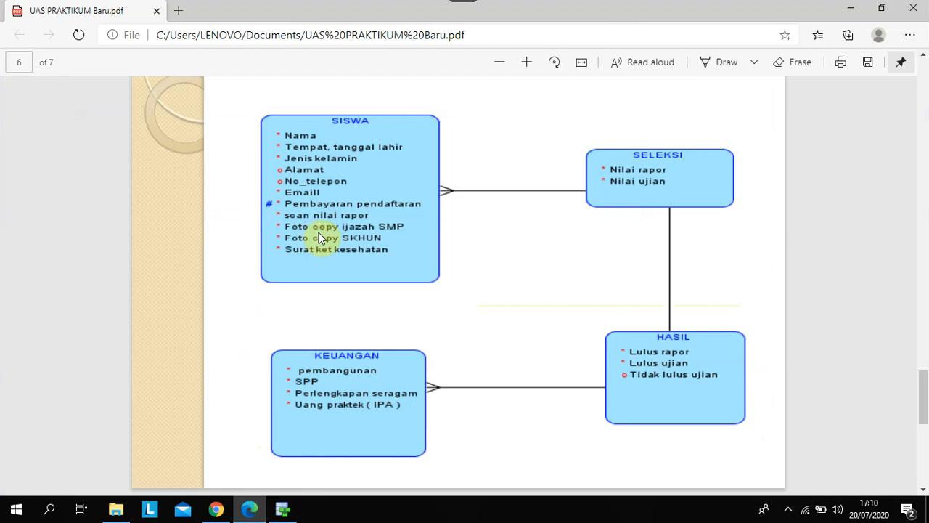
{"action": "left_click", "coordinate": [283, 509]}
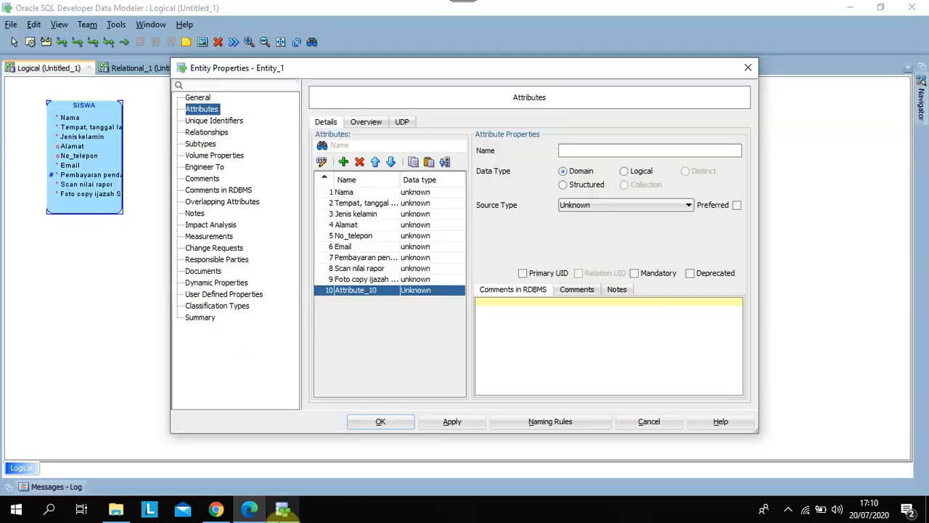
{"action": "type", "text": "Foto copy SKHUN"}
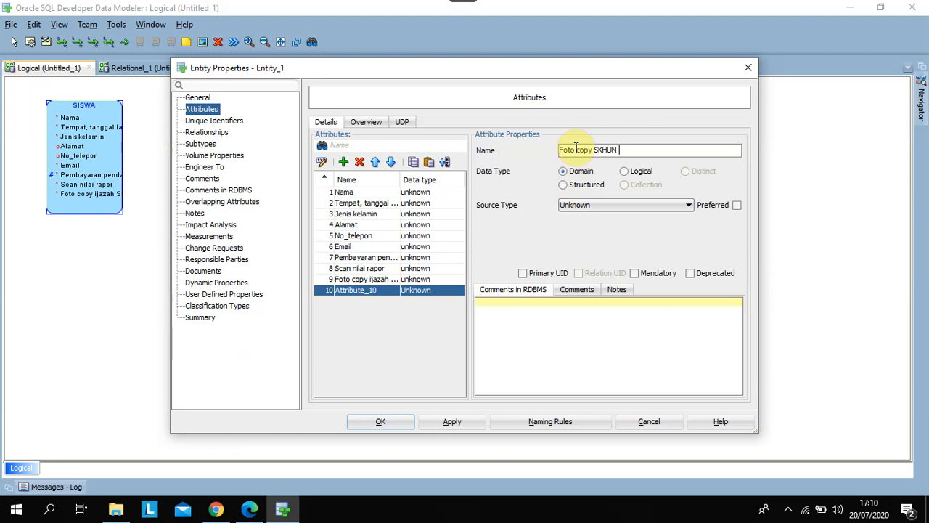
{"action": "left_click", "coordinate": [625, 171]}
{"action": "left_click", "coordinate": [633, 274]}
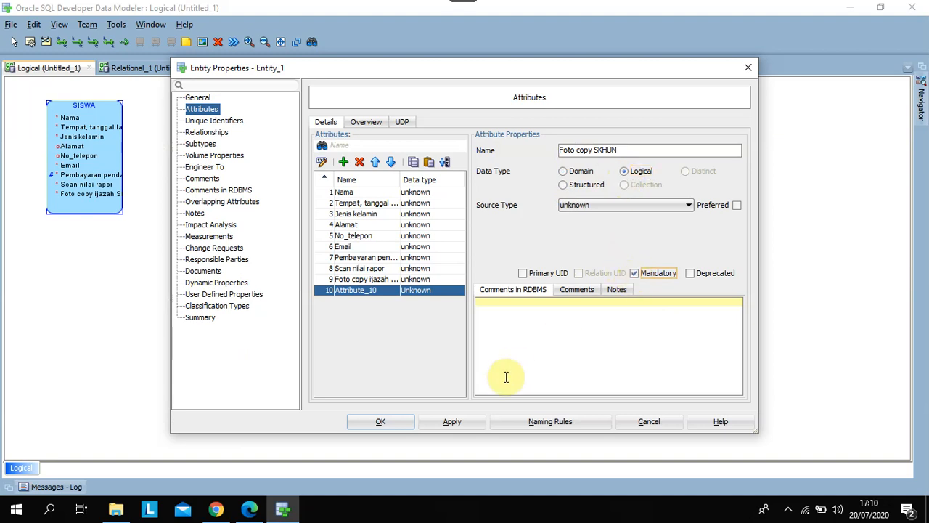
{"action": "left_click", "coordinate": [462, 419]}
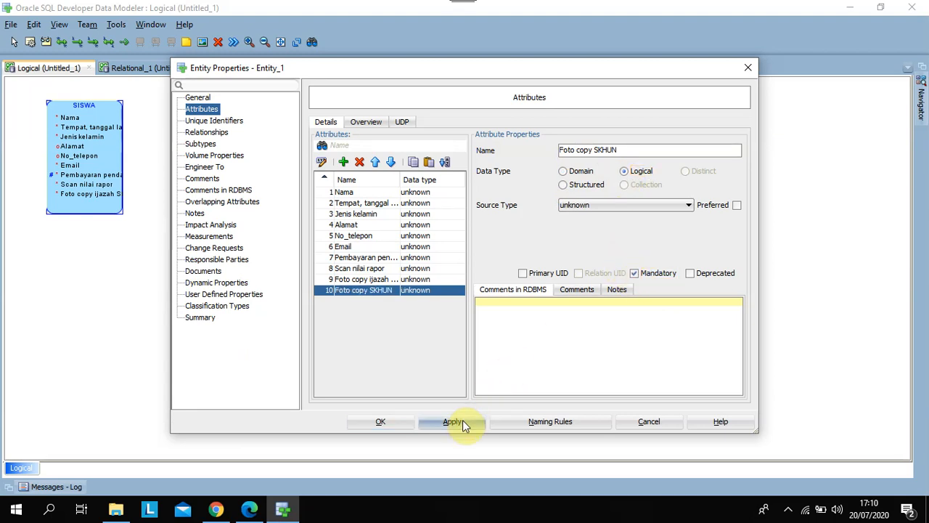
Add an eleventh SISWA attribute "Surat ket kesehatan" with data type Logical and Mandatory, confirm the entity and enlarge its box to fit all attributes
{"action": "left_click", "coordinate": [343, 162]}
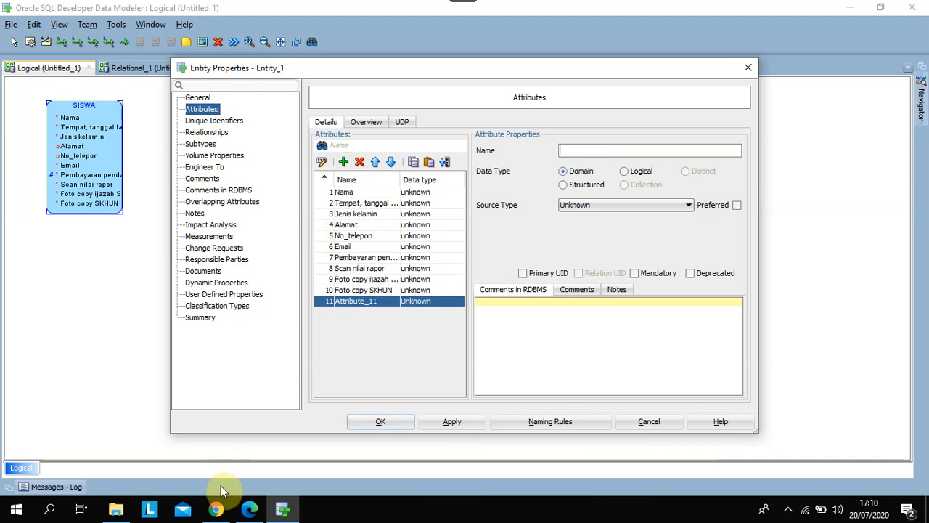
{"action": "left_click", "coordinate": [249, 508]}
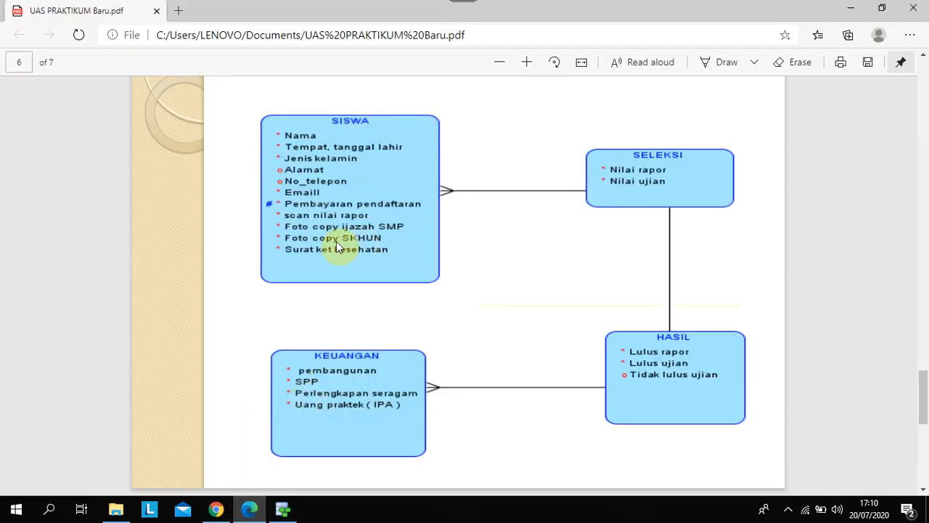
{"action": "left_click", "coordinate": [283, 510]}
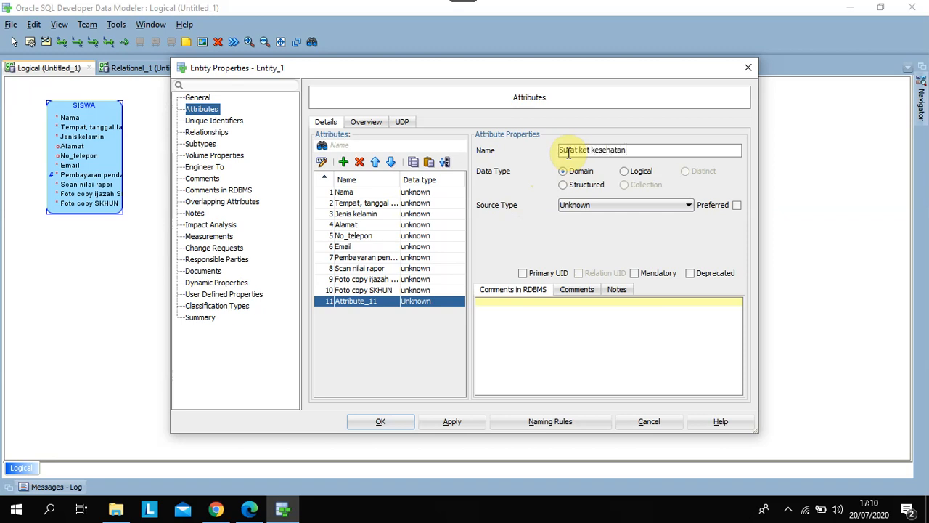
{"action": "left_click", "coordinate": [624, 172]}
{"action": "left_click", "coordinate": [634, 273]}
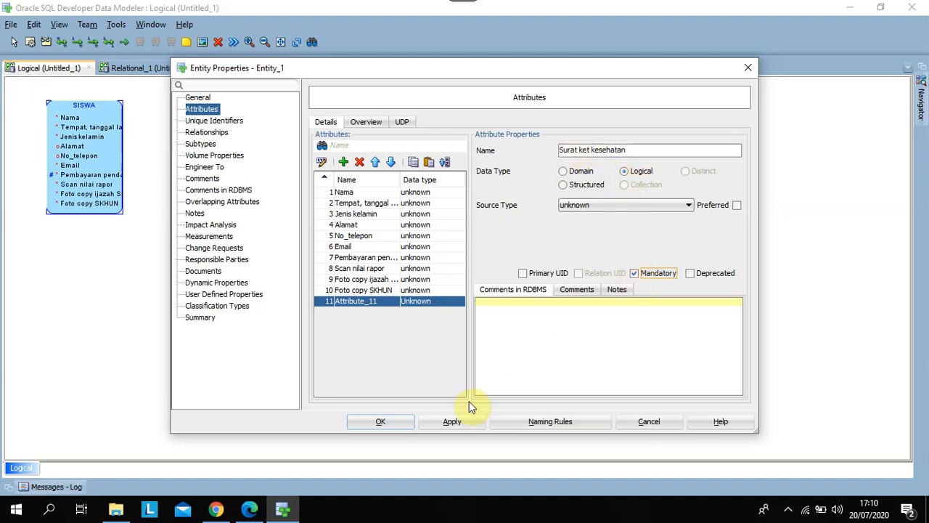
{"action": "left_click", "coordinate": [405, 425]}
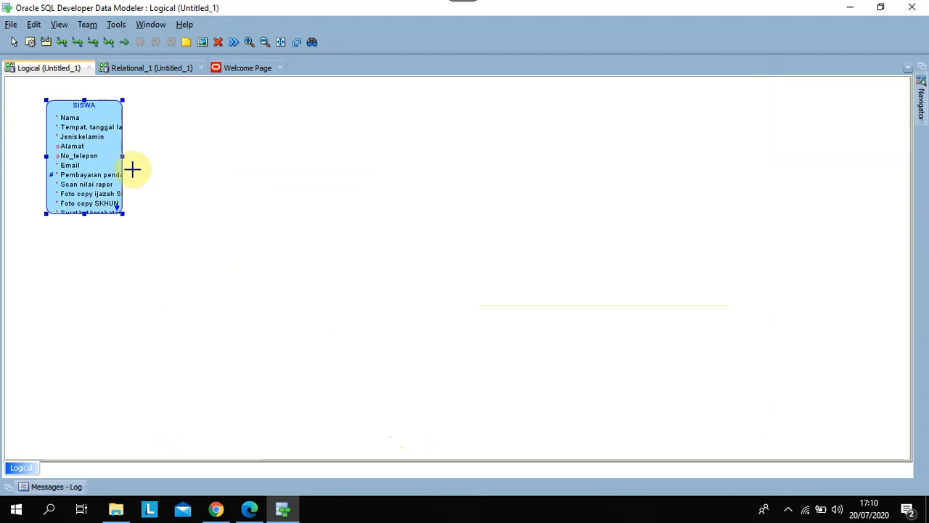
{"action": "left_click_drag", "start_coordinate": [123, 156], "coordinate": [148, 156]}
{"action": "left_click_drag", "start_coordinate": [96, 213], "coordinate": [95, 232]}
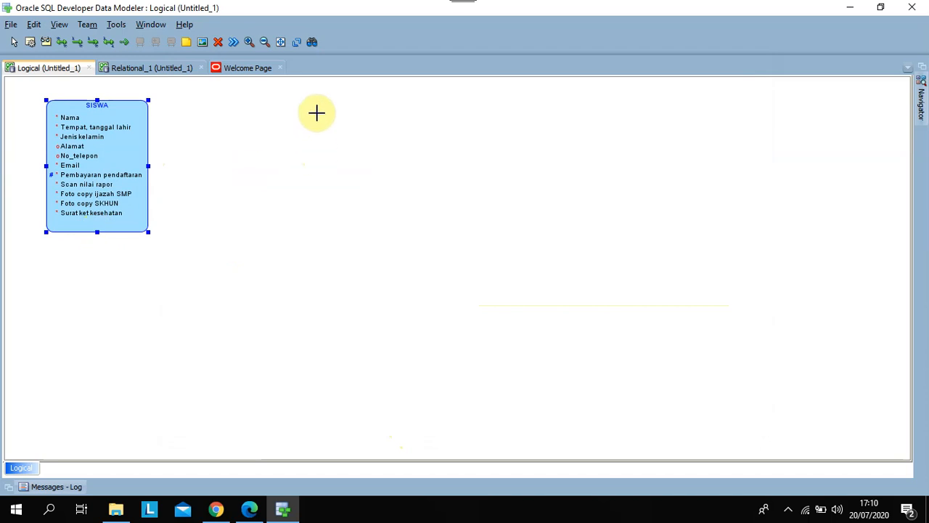
Draw a second entity to the right of SISWA and name it SELEKSI following the reference ERD
{"action": "left_click_drag", "start_coordinate": [331, 110], "coordinate": [400, 207]}
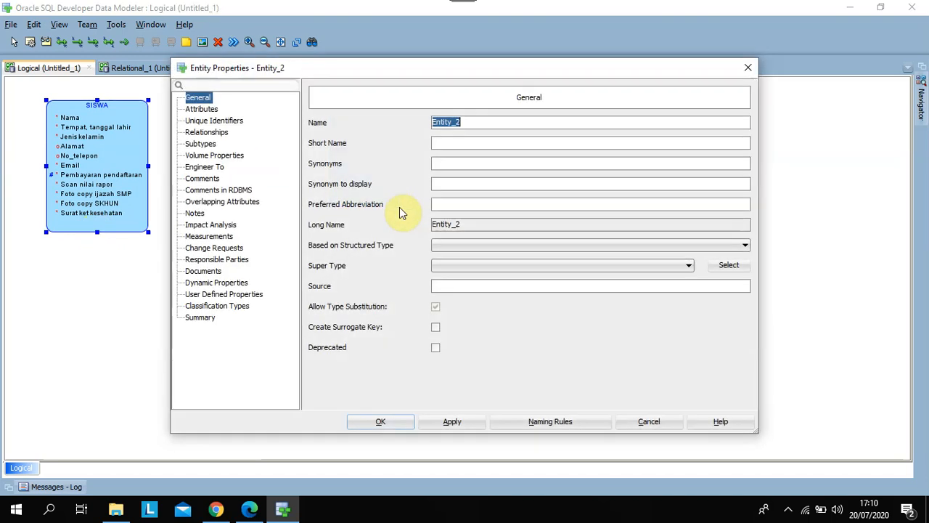
{"action": "left_click", "coordinate": [252, 513]}
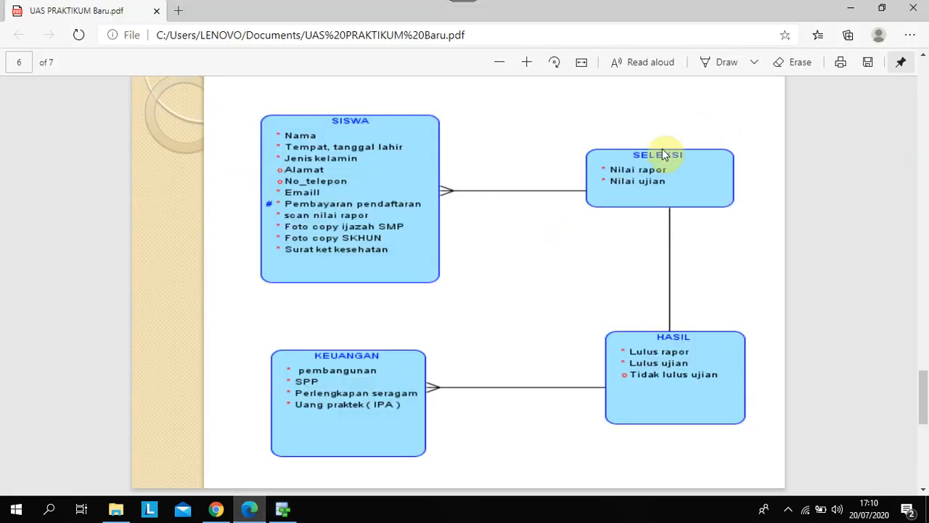
{"action": "left_click", "coordinate": [282, 512]}
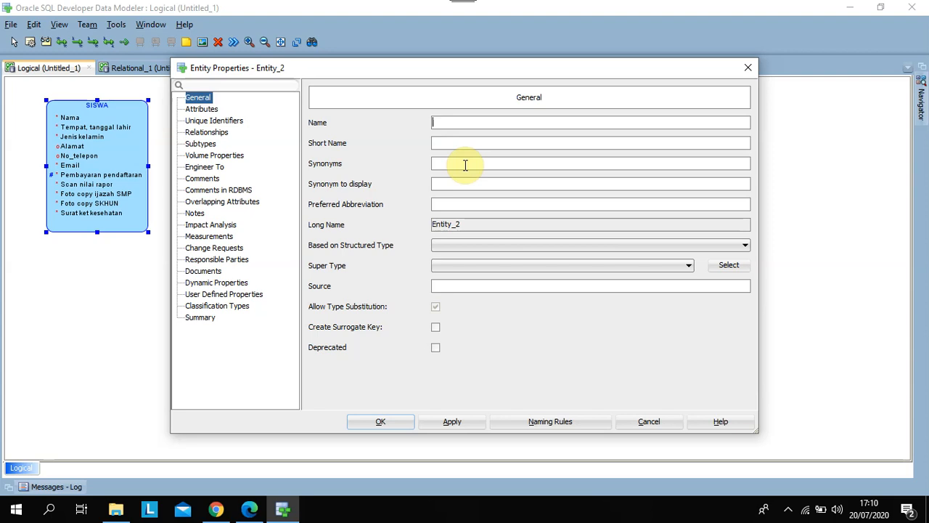
{"action": "key", "text": "Caps_Lock"}
{"action": "type", "text": "SELEKSI"}
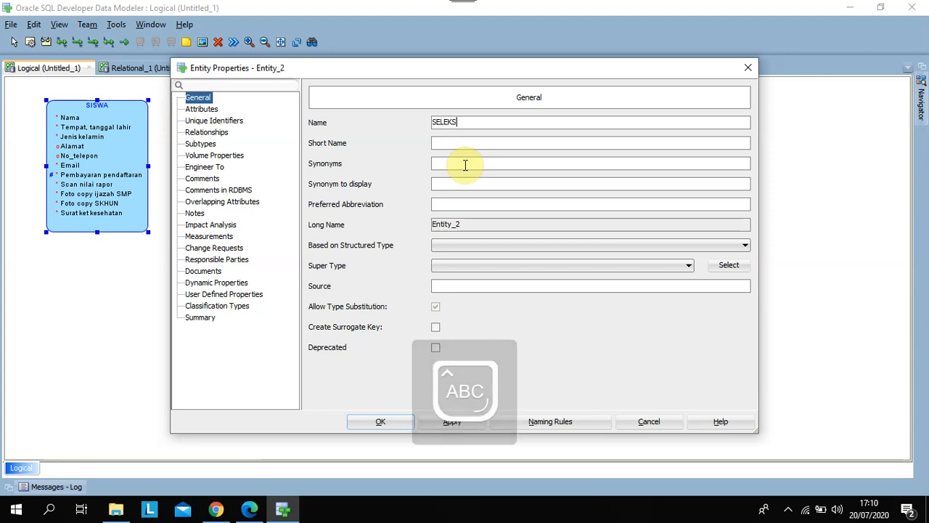
Add a first SELEKSI attribute named "Nilai rapor" with data type Logical, mark it Mandatory and apply it
{"action": "left_click", "coordinate": [210, 111]}
{"action": "key", "text": "Caps_Lock"}
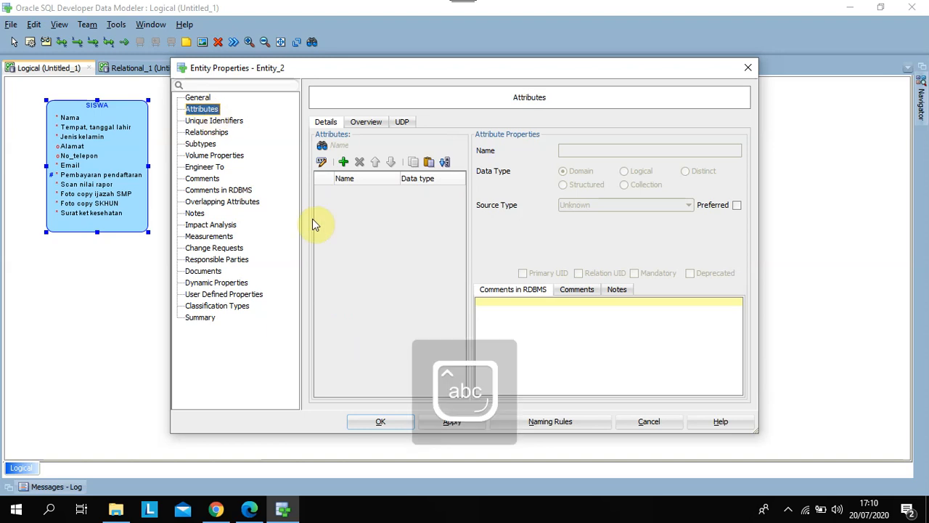
{"action": "left_click", "coordinate": [343, 161]}
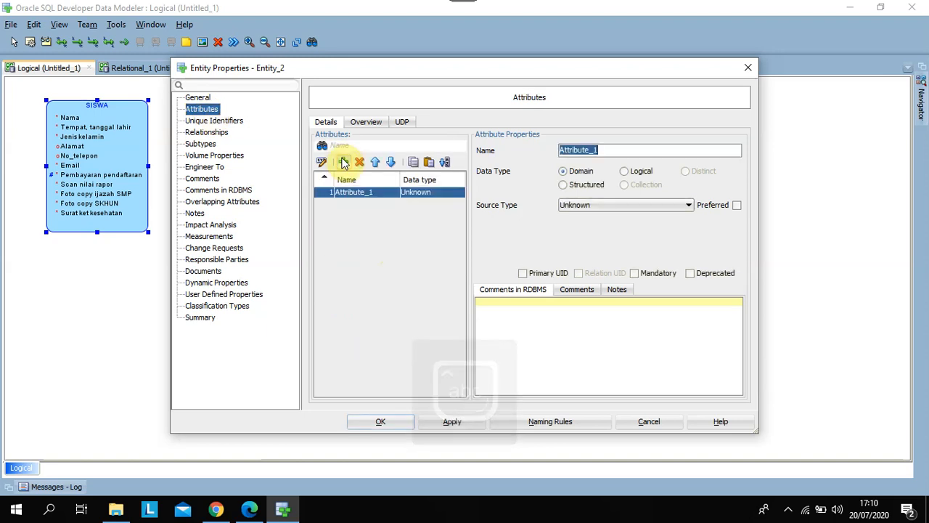
{"action": "key", "text": "BackSpace"}
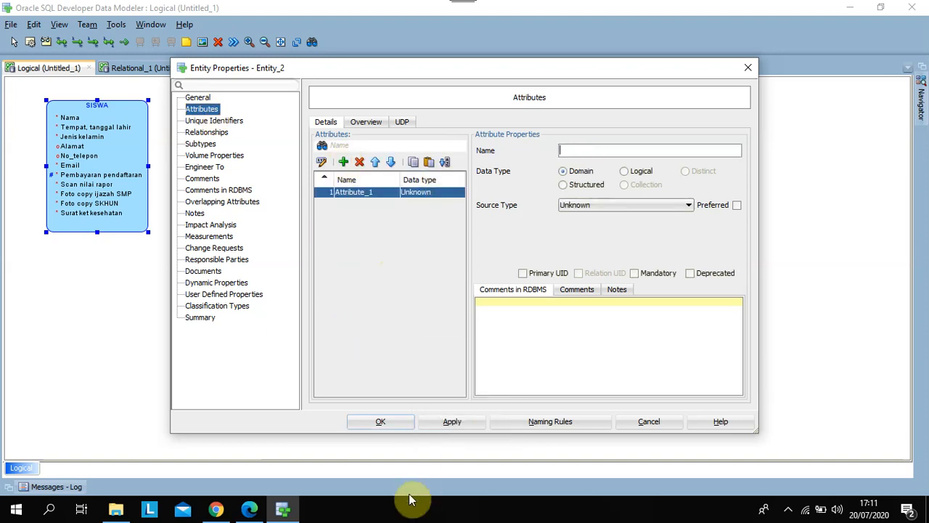
{"action": "left_click", "coordinate": [247, 508]}
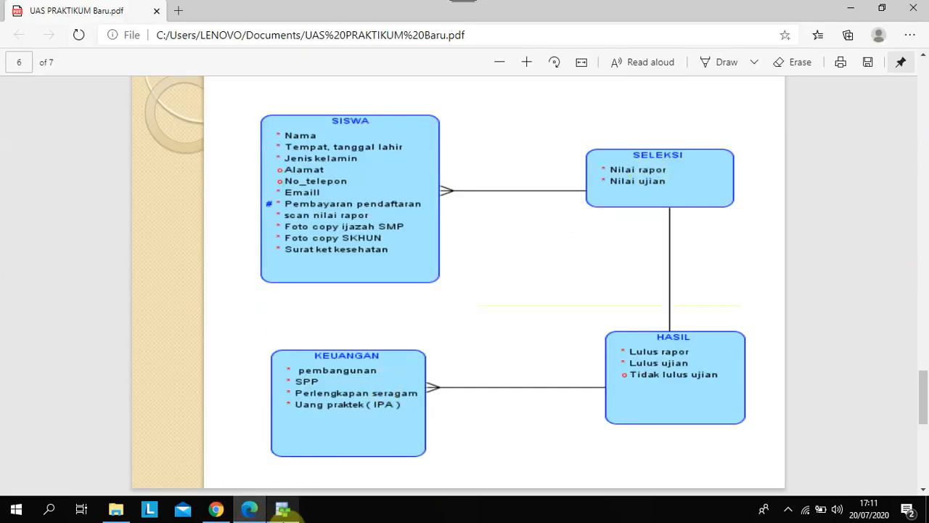
{"action": "left_click", "coordinate": [283, 510]}
{"action": "type", "text": "Nilai r"}
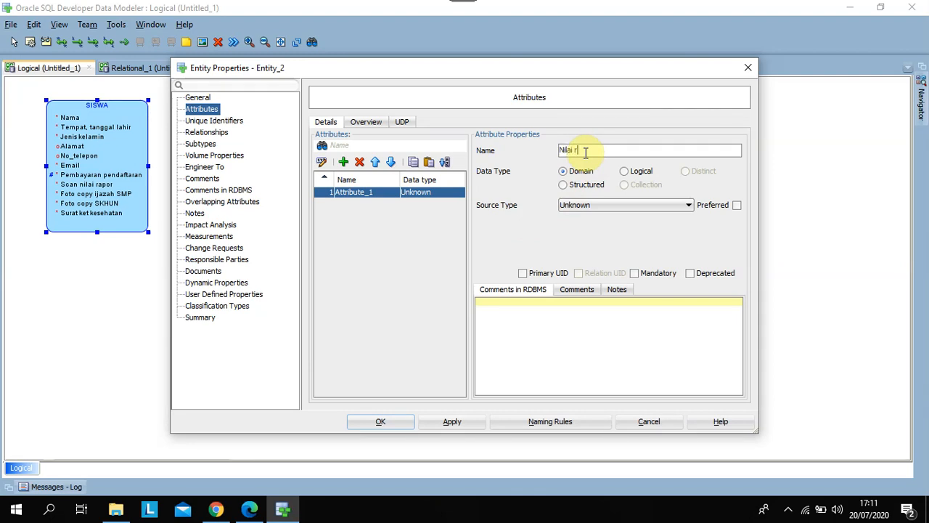
{"action": "type", "text": "apor"}
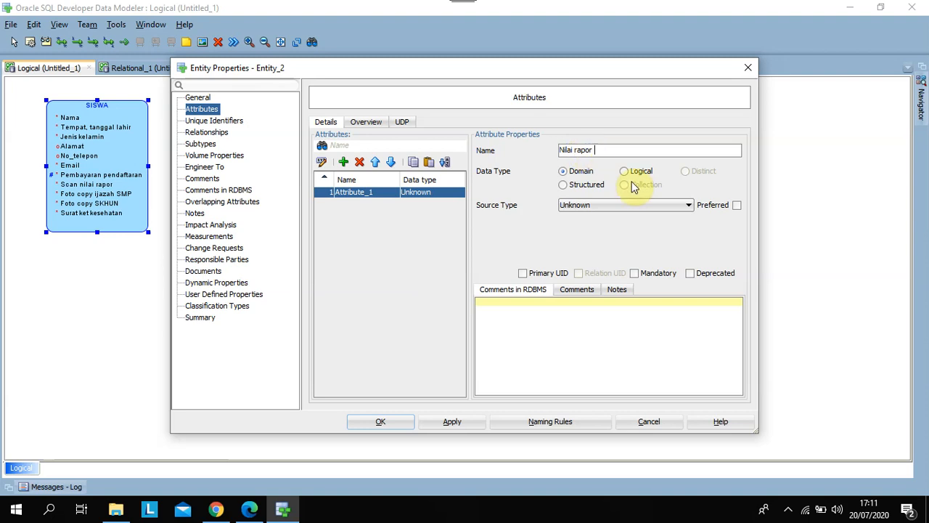
{"action": "left_click", "coordinate": [625, 171]}
{"action": "left_click", "coordinate": [635, 274]}
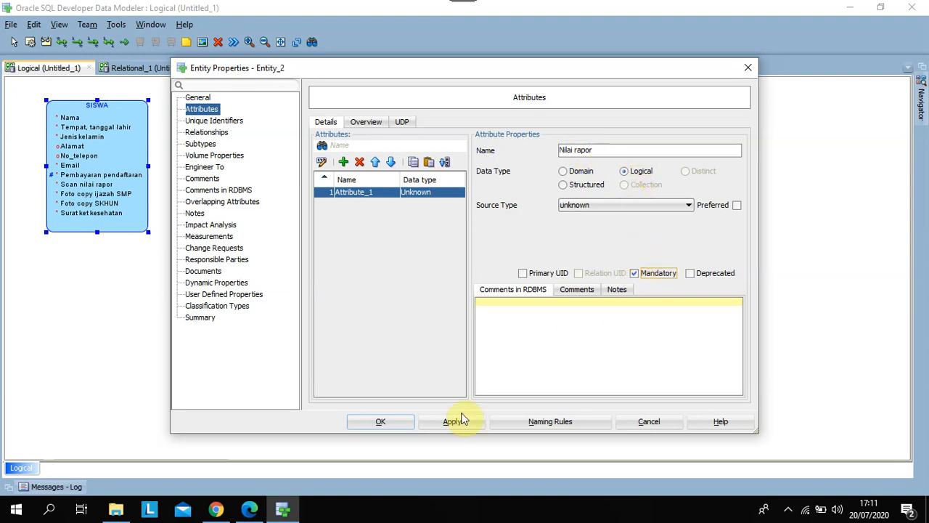
{"action": "left_click", "coordinate": [456, 422]}
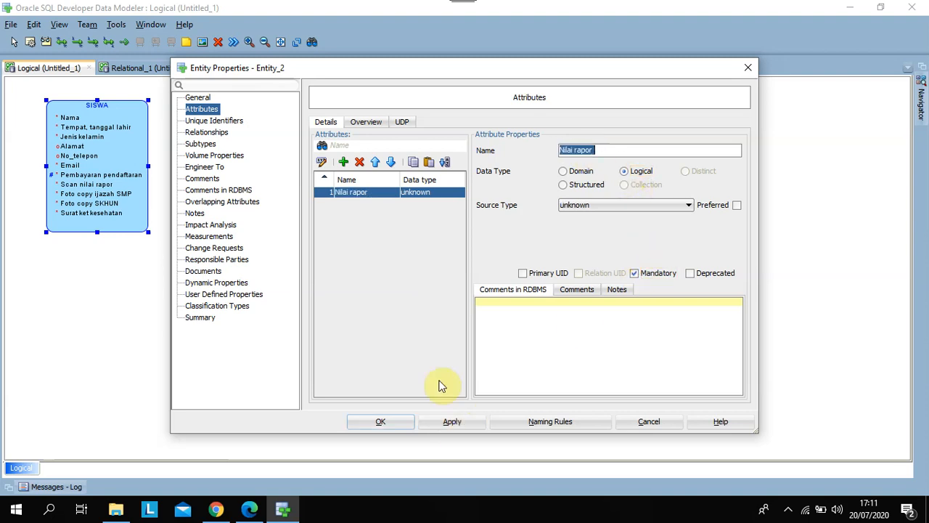
Add a second SELEKSI attribute named "Nilai ujian" with data type Logical, mark it Mandatory and confirm the entity
{"action": "left_click", "coordinate": [343, 162]}
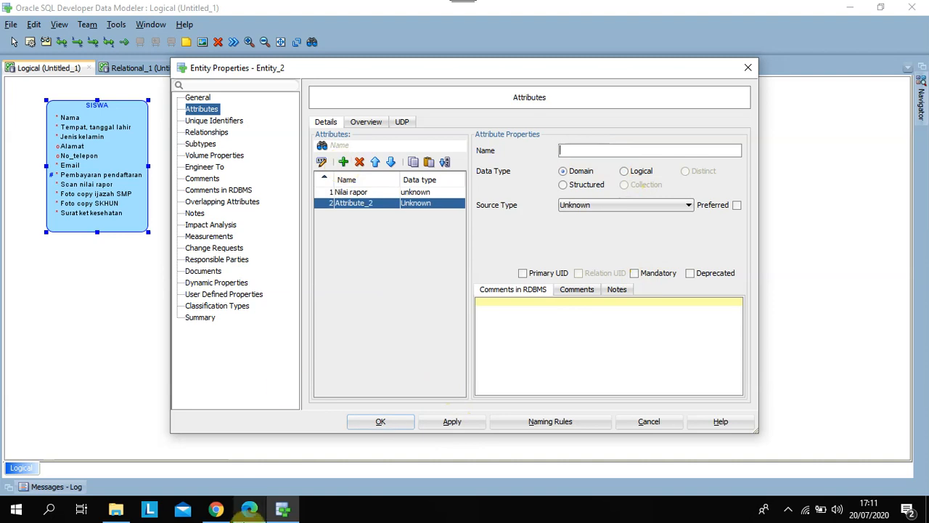
{"action": "left_click", "coordinate": [249, 510]}
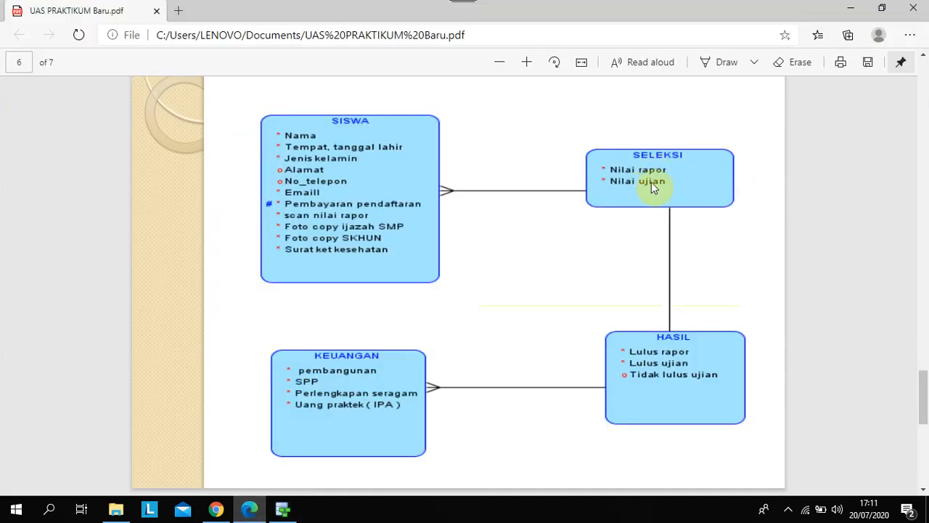
{"action": "left_click", "coordinate": [283, 510]}
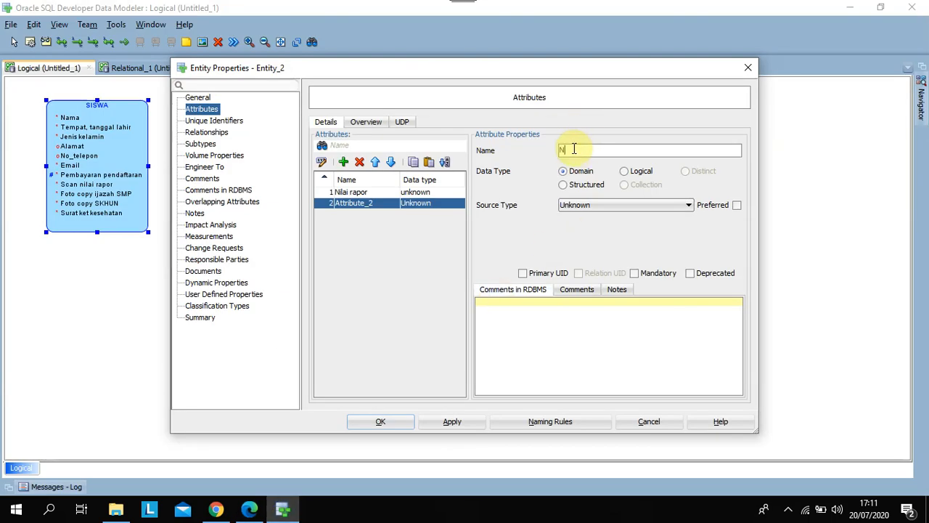
{"action": "type", "text": "ilai ujian"}
{"action": "left_click", "coordinate": [623, 174]}
{"action": "left_click", "coordinate": [635, 273]}
{"action": "left_click", "coordinate": [394, 427]}
Resize the SELEKSI entity into a shorter box set slightly closer to SISWA
{"action": "left_click_drag", "start_coordinate": [365, 205], "coordinate": [368, 132]}
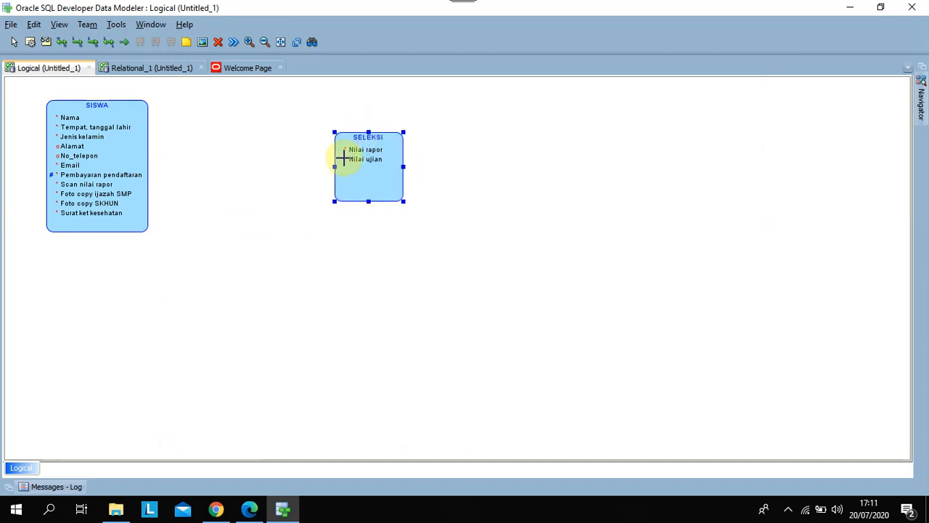
{"action": "left_click_drag", "start_coordinate": [336, 168], "coordinate": [312, 167]}
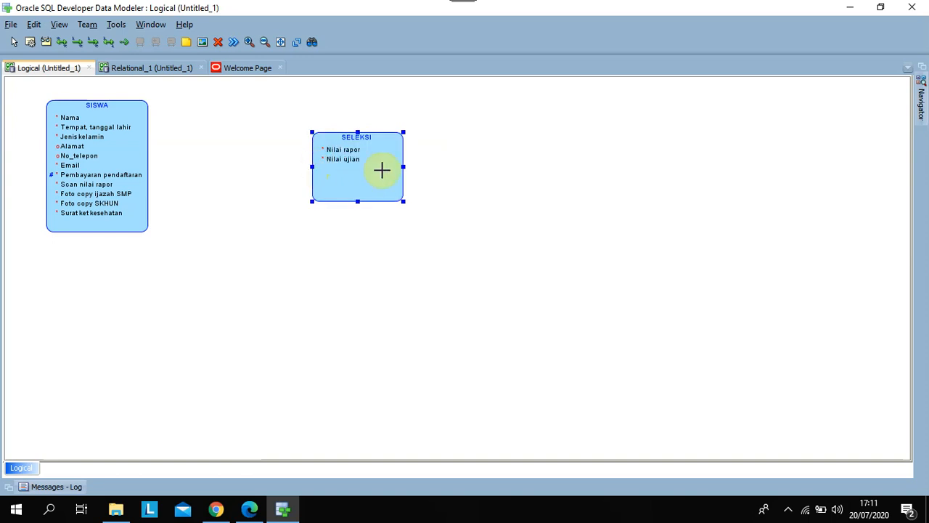
{"action": "left_click_drag", "start_coordinate": [406, 166], "coordinate": [383, 166]}
Draw a third entity below SELEKSI and name it HASIL following the reference ERD
{"action": "left_click_drag", "start_coordinate": [291, 275], "coordinate": [359, 376]}
{"action": "key", "text": "BackSpace"}
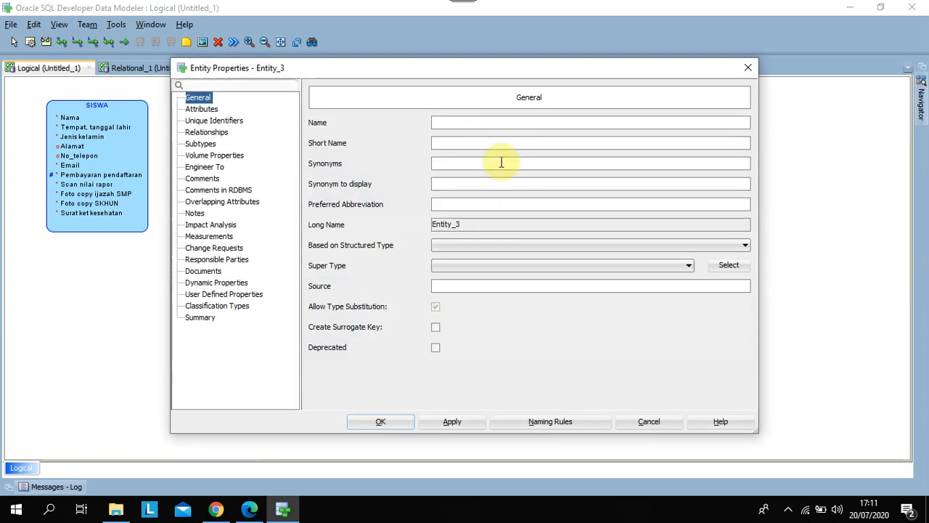
{"action": "left_click", "coordinate": [249, 509]}
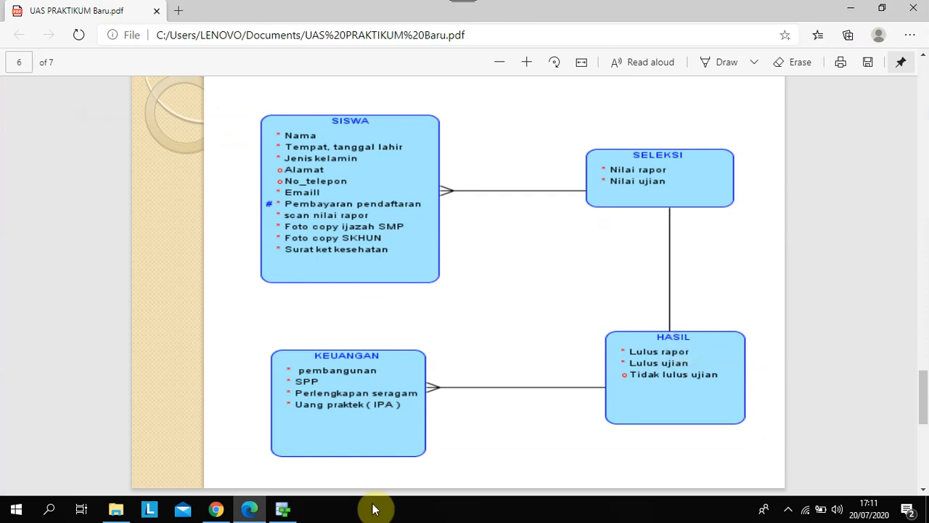
{"action": "left_click", "coordinate": [283, 511]}
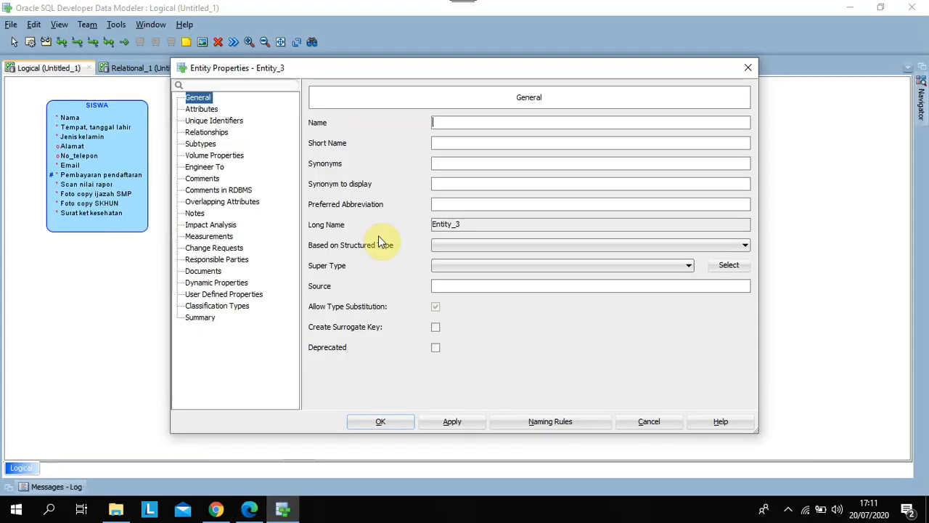
{"action": "left_click", "coordinate": [439, 122]}
{"action": "type", "text": "HASIL"}
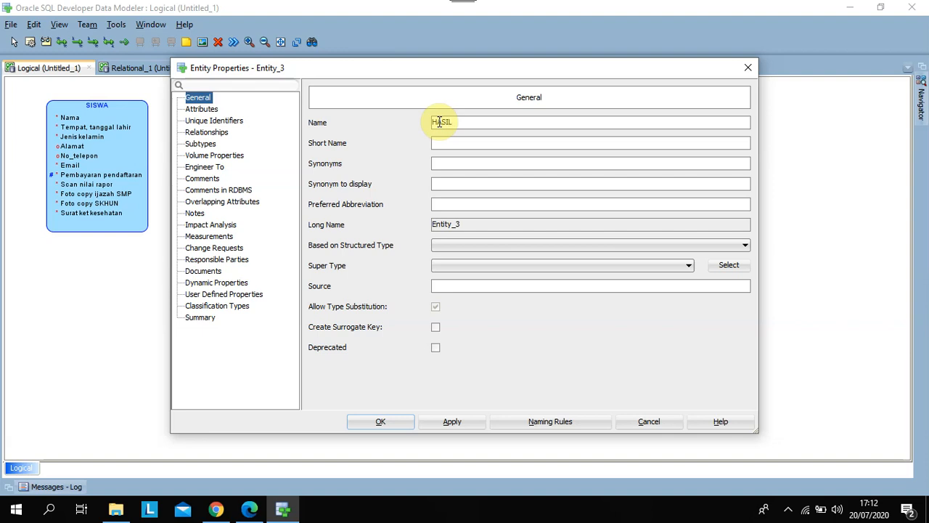
Add a first HASIL attribute named "Lulus rapor" with data type Logical, mark it Mandatory and apply it
{"action": "left_click", "coordinate": [201, 109]}
{"action": "left_click", "coordinate": [343, 162]}
{"action": "key", "text": "BackSpace"}
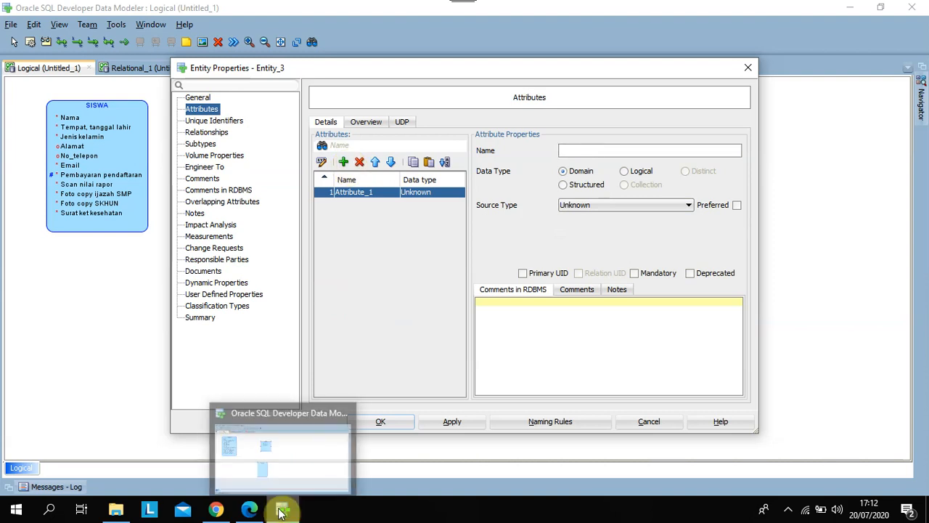
{"action": "left_click", "coordinate": [249, 511]}
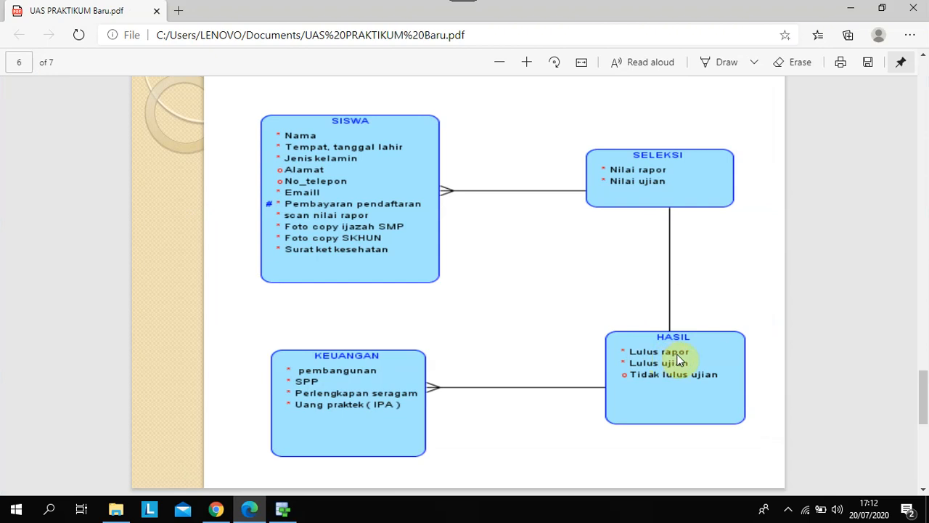
{"action": "left_click", "coordinate": [283, 510]}
{"action": "left_click", "coordinate": [576, 149]}
{"action": "type", "text": "Lulus rapor"}
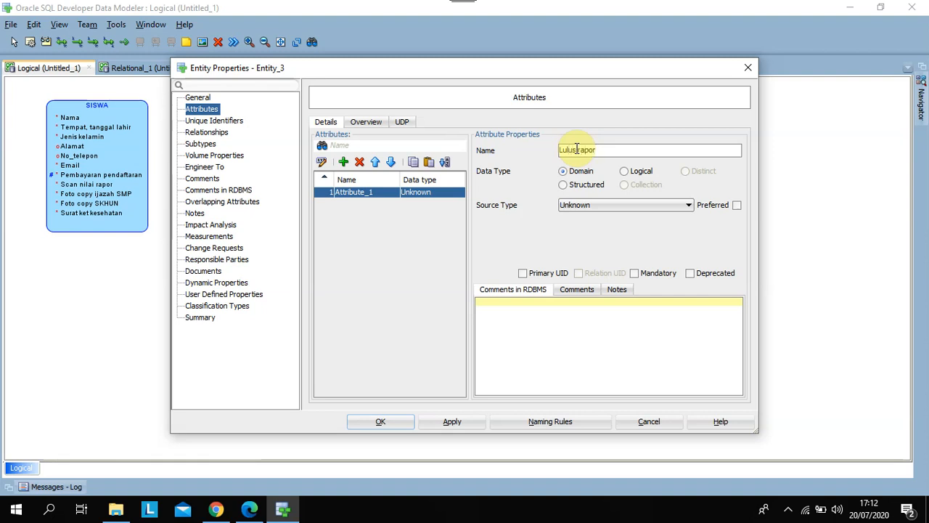
{"action": "left_click", "coordinate": [623, 170]}
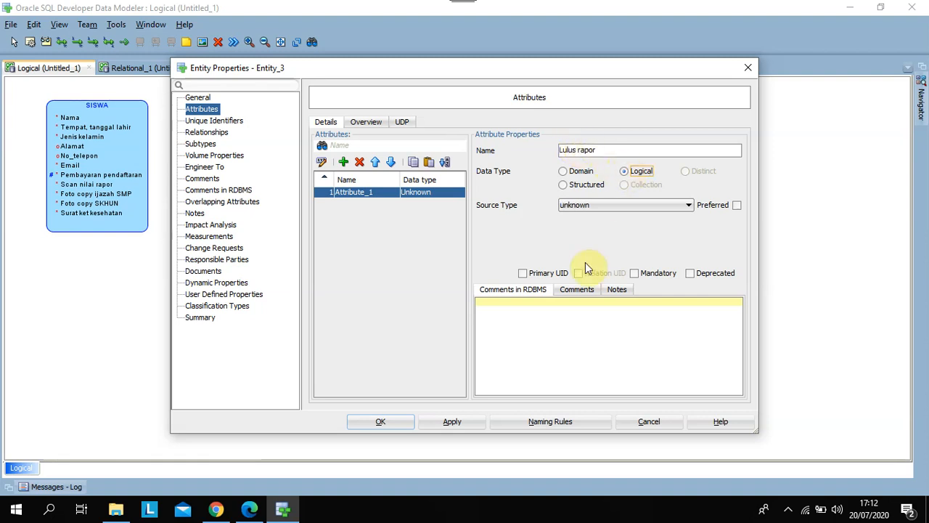
{"action": "left_click", "coordinate": [633, 274]}
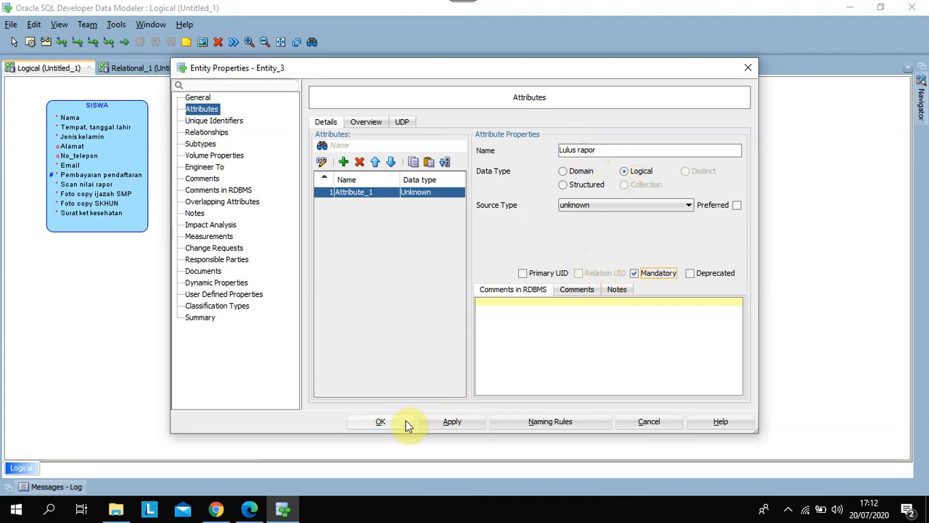
{"action": "left_click", "coordinate": [439, 423]}
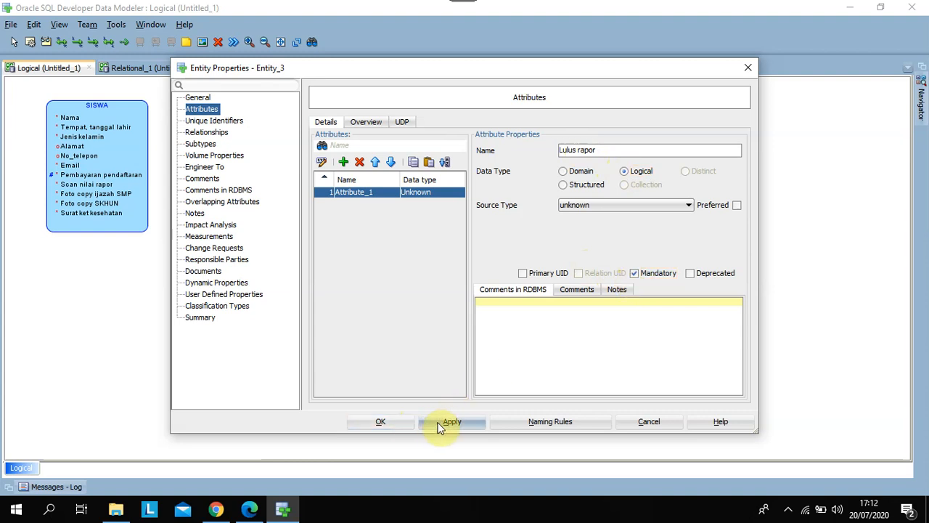
Add a second HASIL attribute named "Lulus ujian" following the reference ERD, with data type Logical, mark it Mandatory and apply it
{"action": "left_click", "coordinate": [343, 161]}
{"action": "key", "text": "BackSpace"}
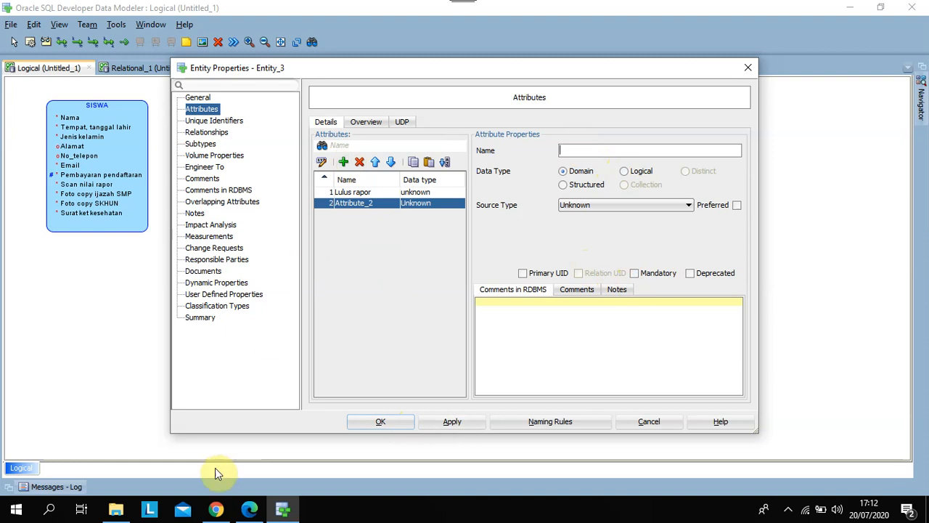
{"action": "left_click", "coordinate": [249, 509]}
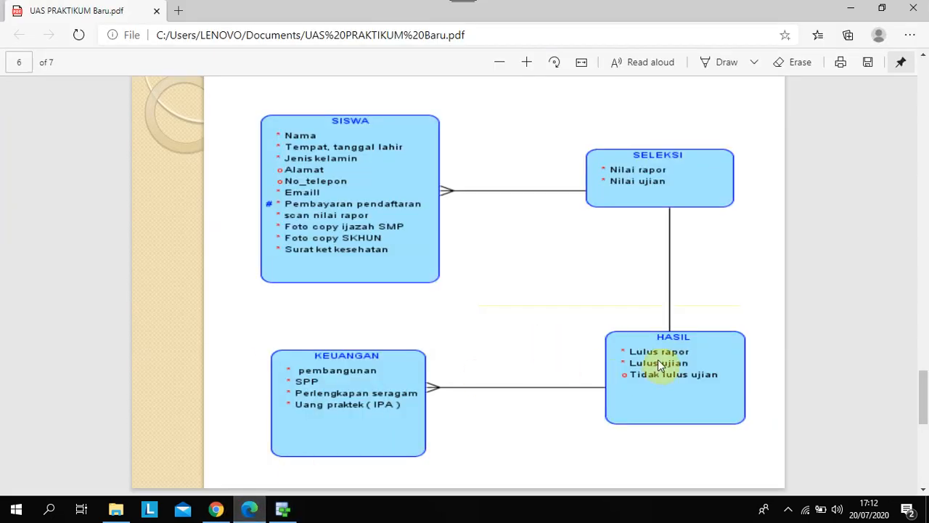
{"action": "left_click", "coordinate": [283, 509]}
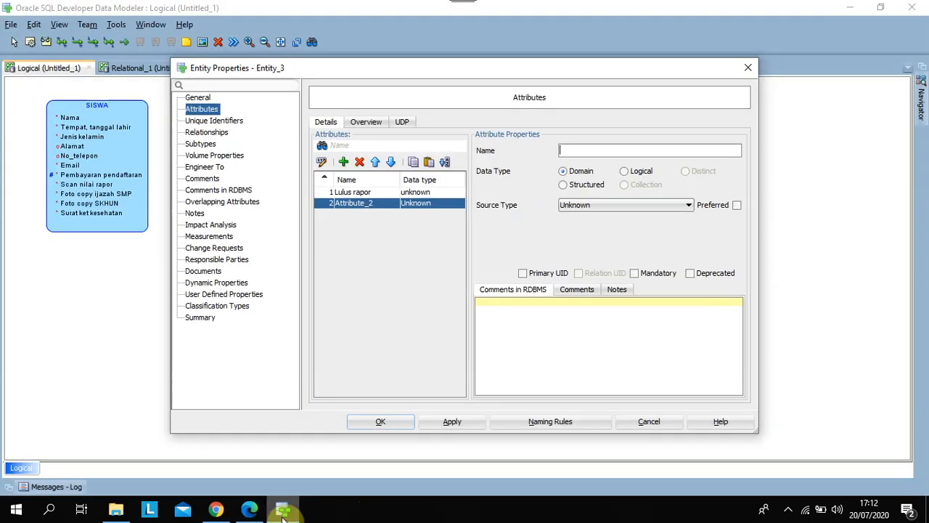
{"action": "left_click", "coordinate": [561, 152]}
{"action": "type", "text": "Lulus"}
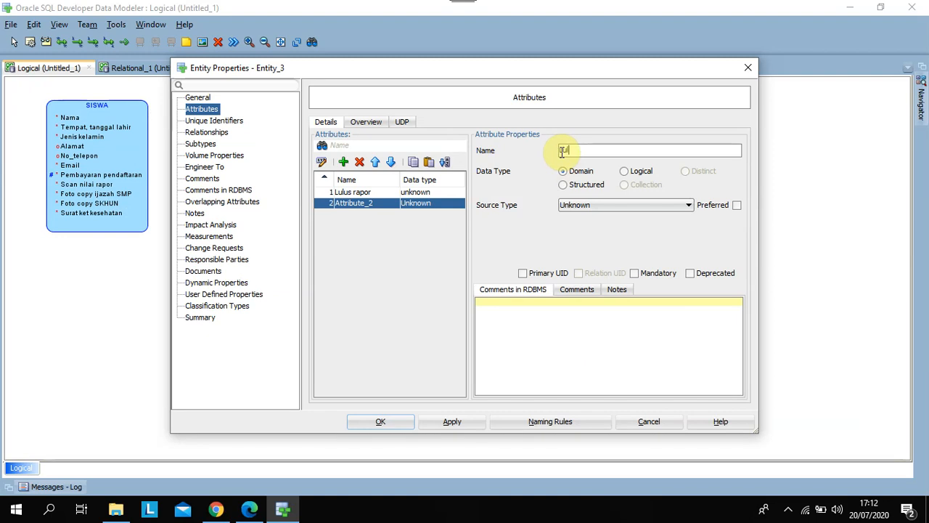
{"action": "type", "text": " ujian"}
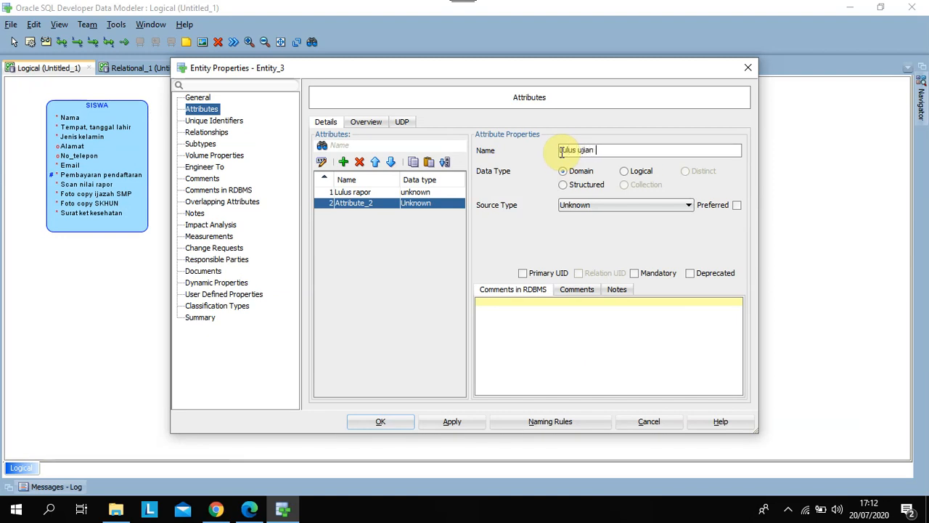
{"action": "left_click", "coordinate": [625, 170]}
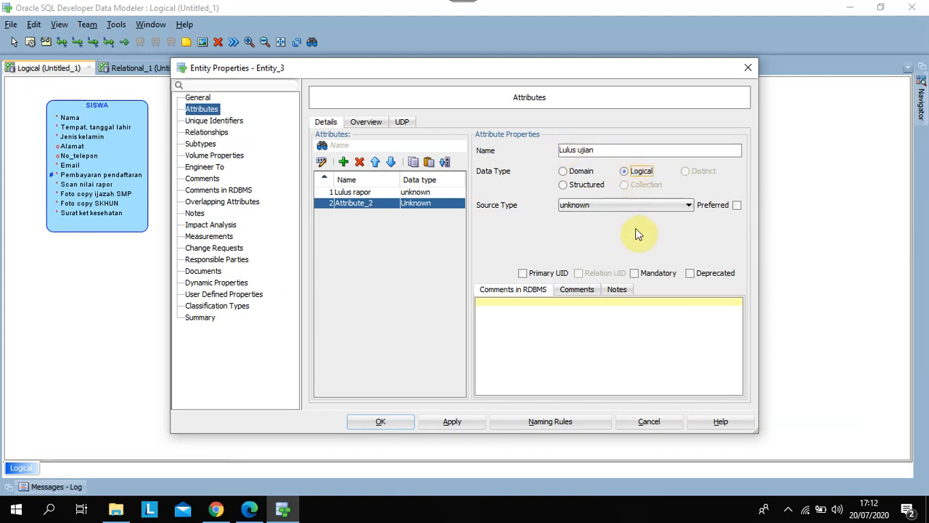
{"action": "left_click", "coordinate": [638, 274]}
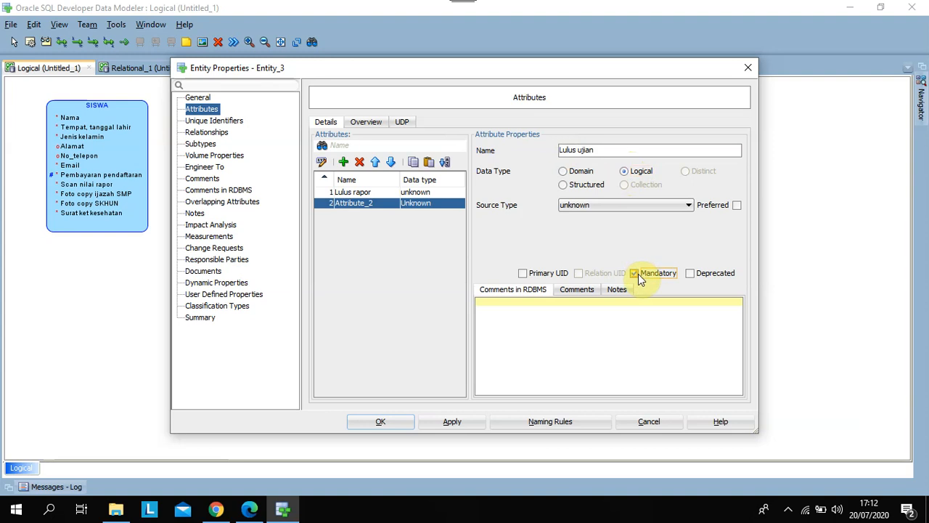
{"action": "left_click", "coordinate": [455, 423]}
Add a third HASIL attribute named "Tidak lulus ujian" with data type Logical, leave it optional and confirm the entity
{"action": "left_click", "coordinate": [343, 161]}
{"action": "key", "text": "BackSpace"}
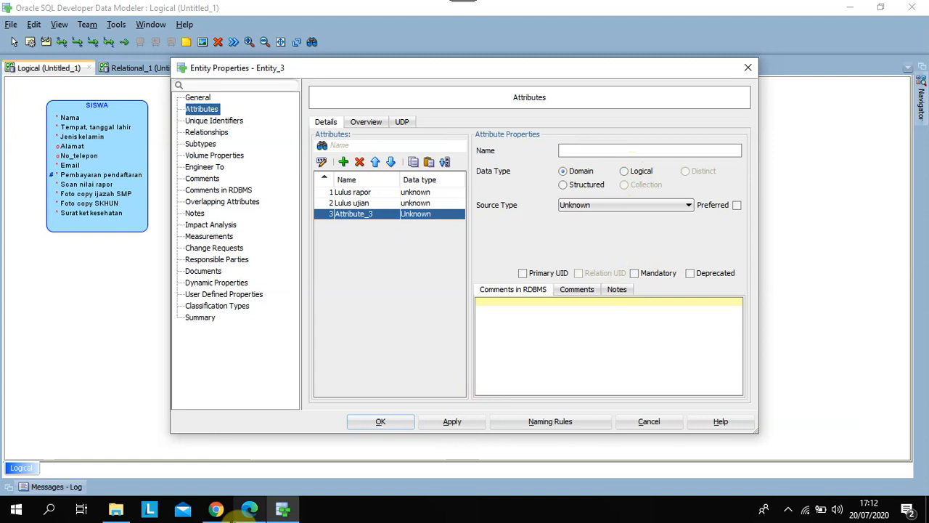
{"action": "left_click", "coordinate": [246, 511]}
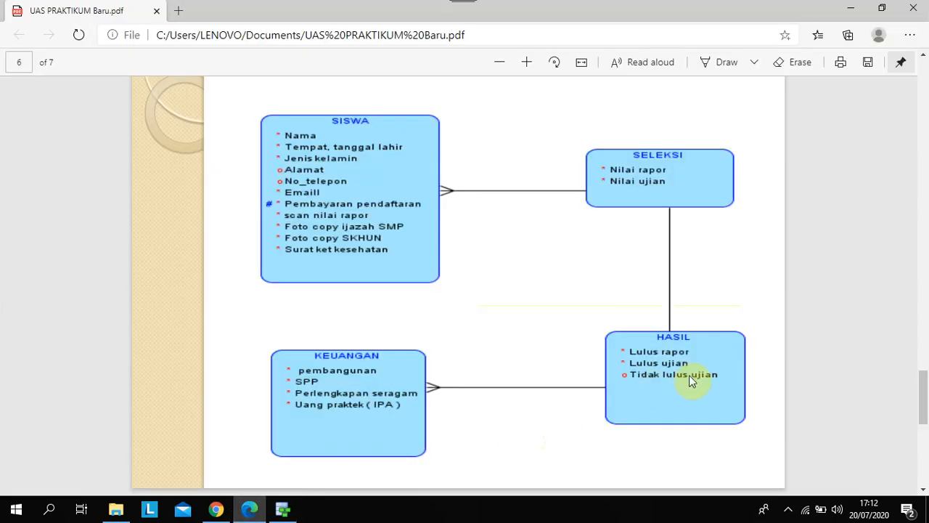
{"action": "left_click", "coordinate": [285, 510]}
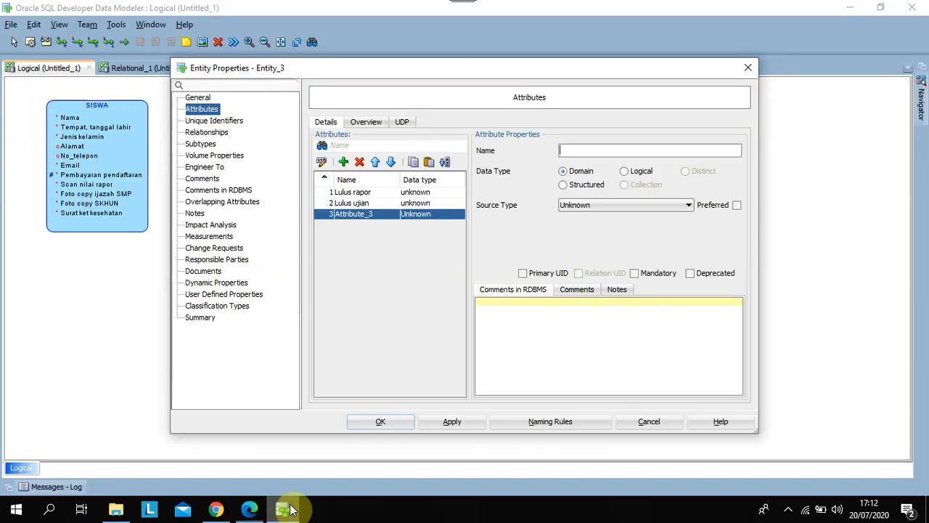
{"action": "left_click", "coordinate": [567, 149]}
{"action": "type", "text": "T"}
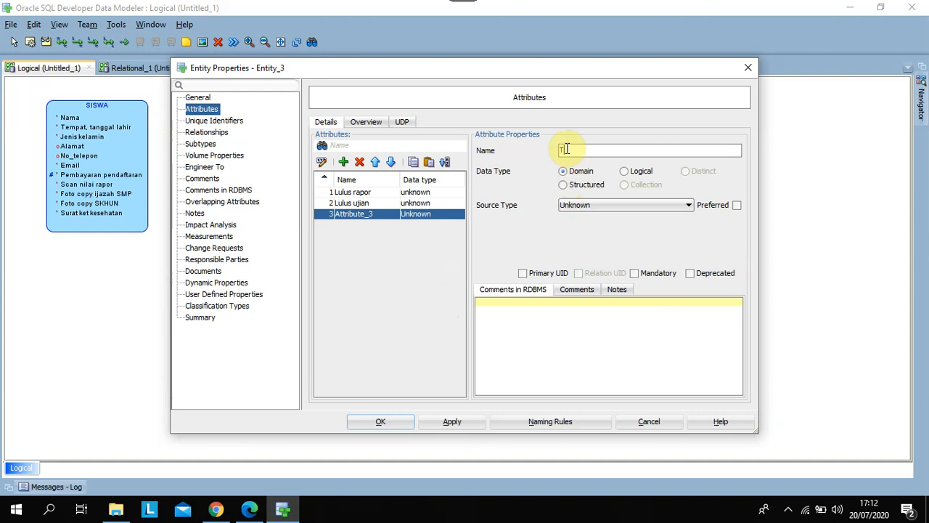
{"action": "type", "text": "idak lul"}
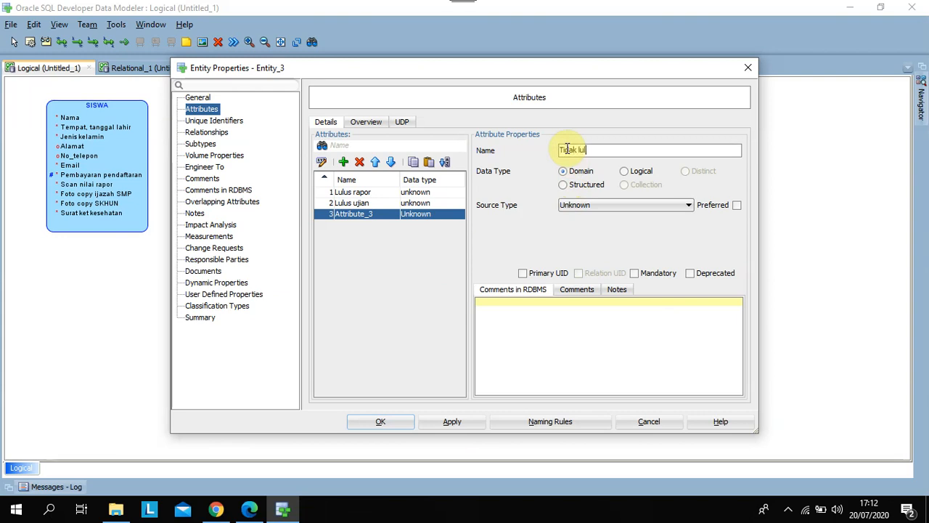
{"action": "type", "text": "us ujian"}
{"action": "left_click", "coordinate": [624, 171]}
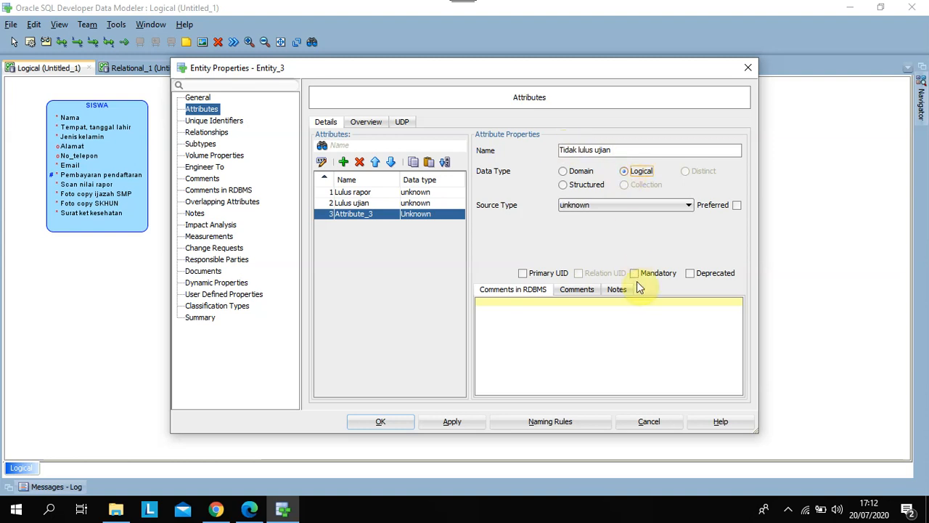
{"action": "left_click", "coordinate": [399, 421]}
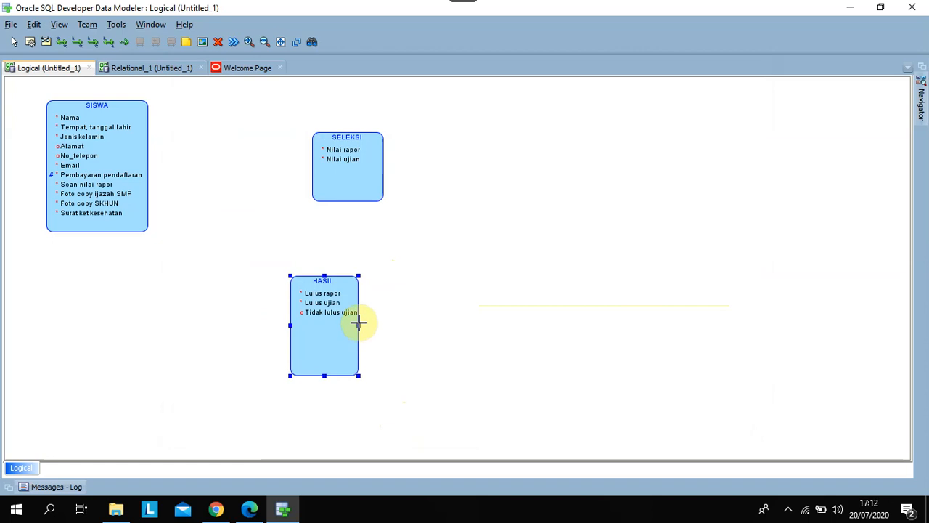
Resize the HASIL entity into a slightly wider and shorter box that fits its attribute names
{"action": "left_click_drag", "start_coordinate": [358, 325], "coordinate": [379, 320]}
{"action": "left_click_drag", "start_coordinate": [335, 376], "coordinate": [345, 355]}
Draw a fourth entity below SISWA and name it KEUANGAN following the reference ERD
{"action": "left_click_drag", "start_coordinate": [66, 306], "coordinate": [152, 379]}
{"action": "key", "text": "BackSpace"}
{"action": "left_click", "coordinate": [249, 510]}
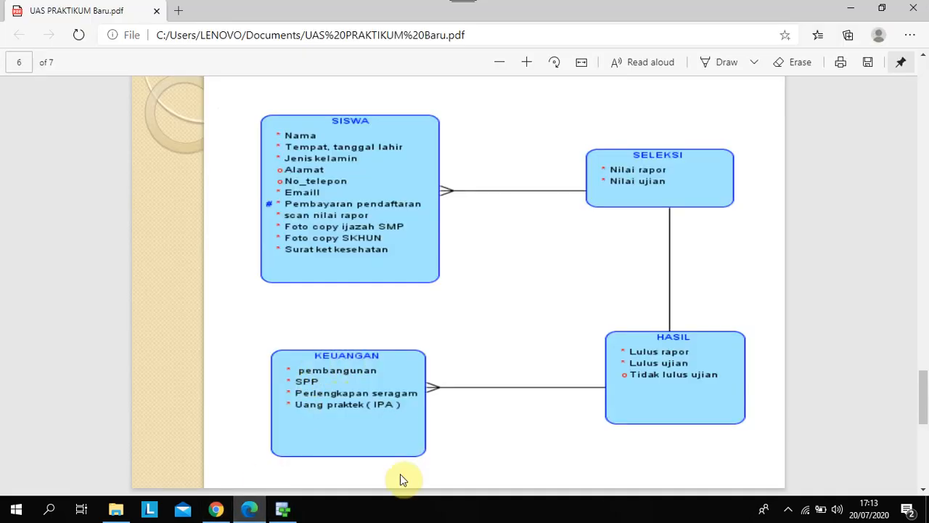
{"action": "left_click", "coordinate": [283, 510]}
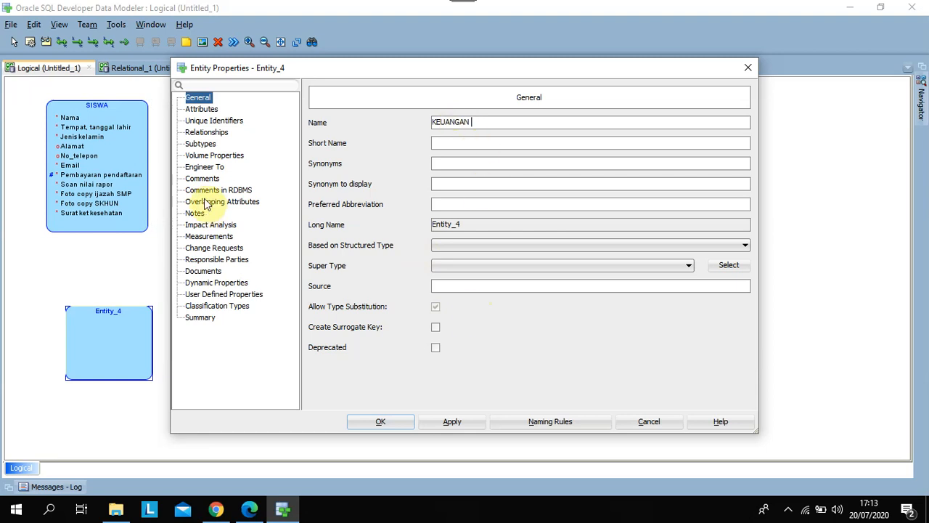
Add a first KEUANGAN attribute named "Pembangunan" with data type Logical, mark it Mandatory and apply it
{"action": "left_click", "coordinate": [200, 110]}
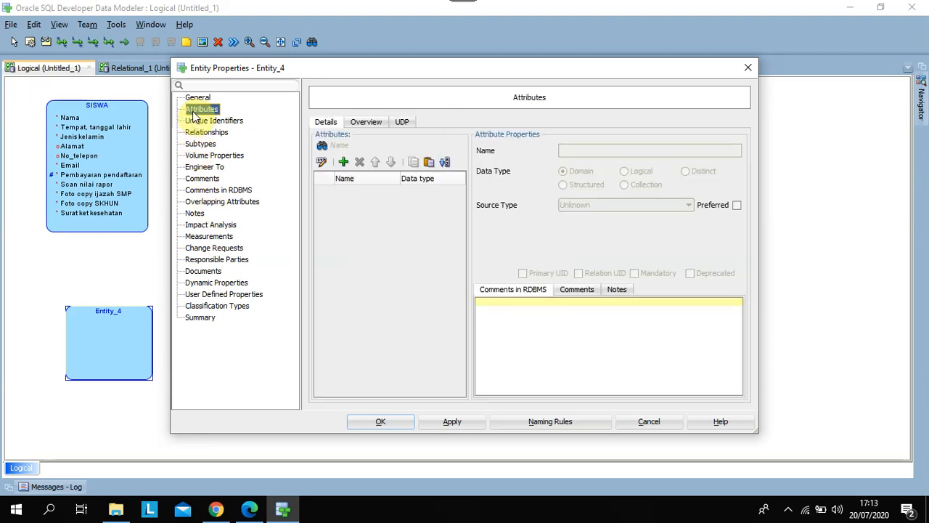
{"action": "left_click", "coordinate": [344, 162]}
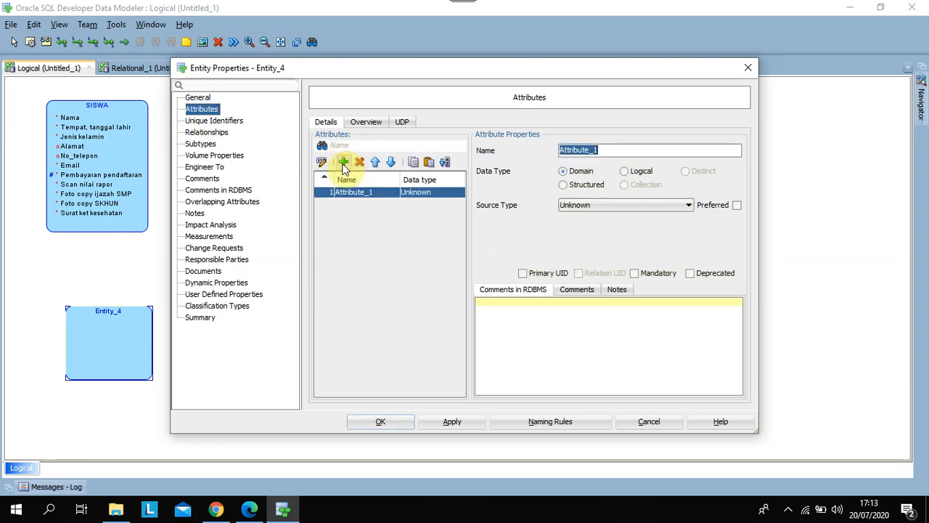
{"action": "key", "text": "BackSpace"}
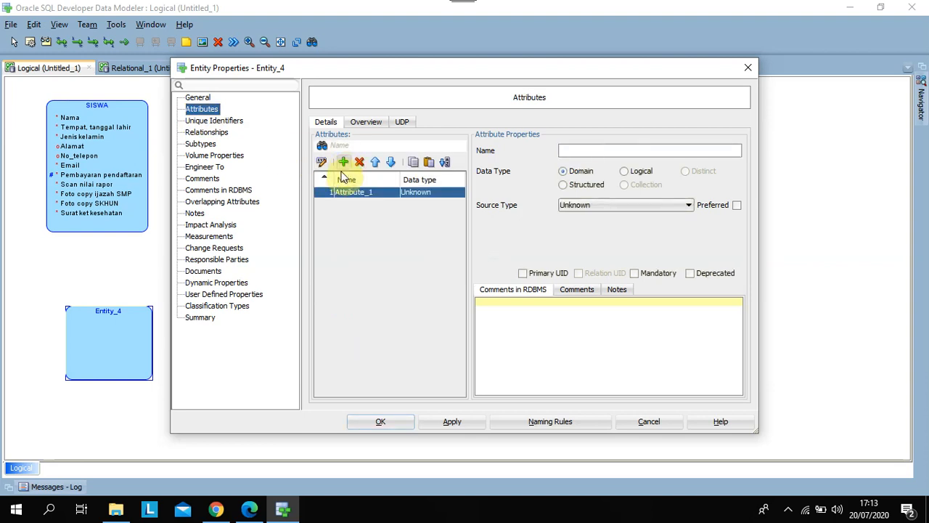
{"action": "left_click", "coordinate": [248, 509]}
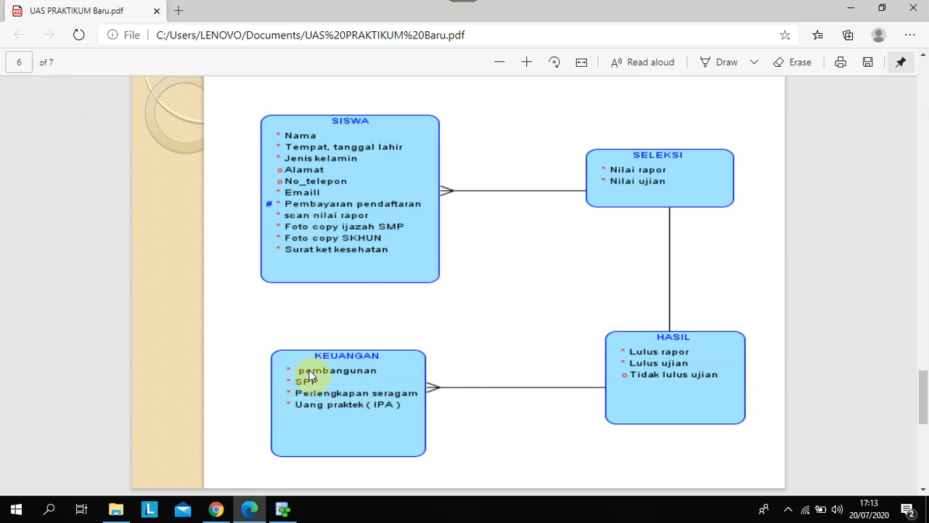
{"action": "left_click", "coordinate": [282, 509]}
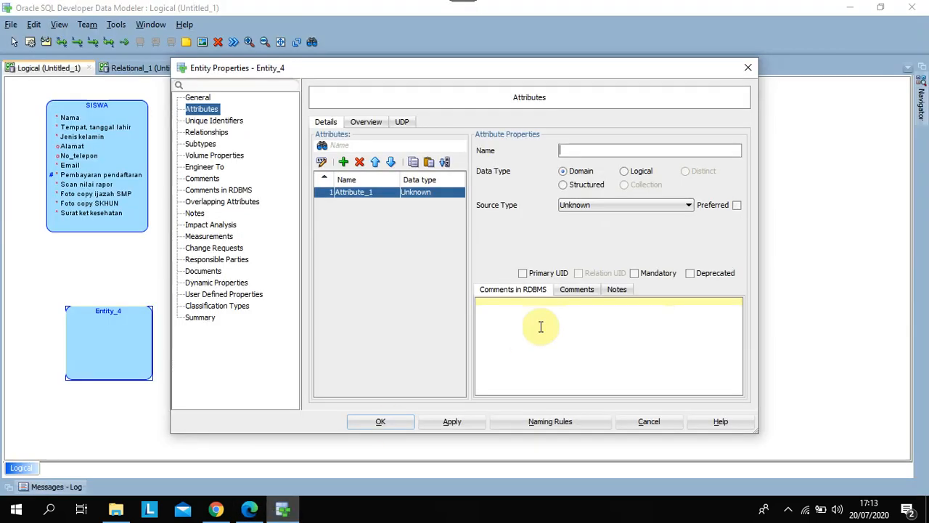
{"action": "left_click", "coordinate": [585, 152]}
{"action": "type", "text": "Pembangun"}
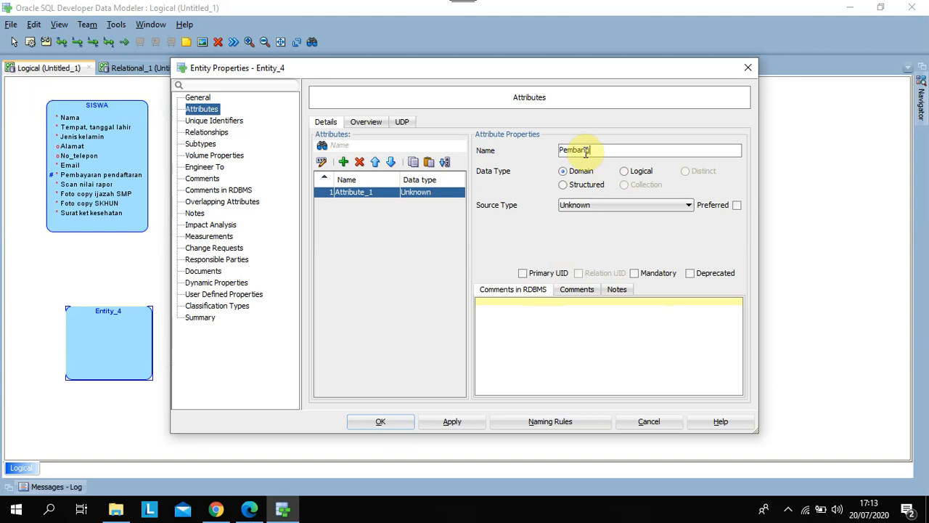
{"action": "type", "text": "na"}
{"action": "type", "text": "a"}
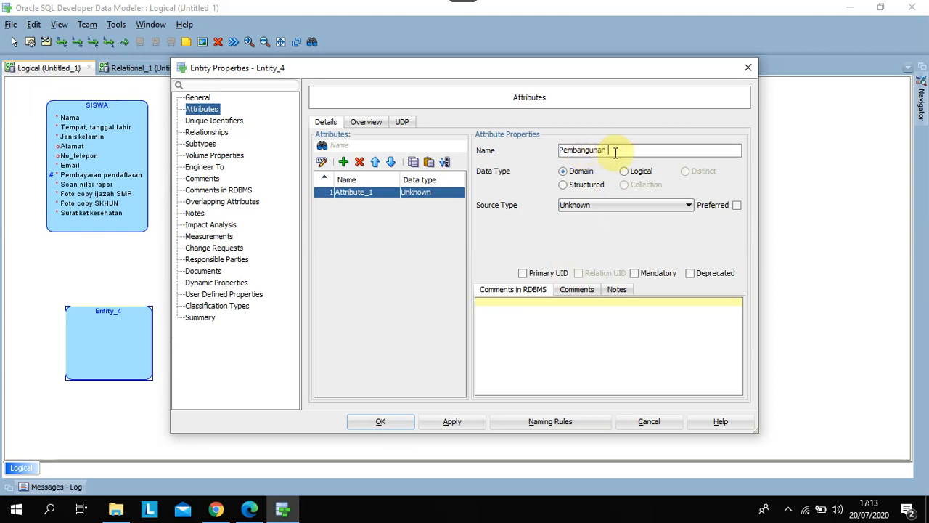
{"action": "left_click", "coordinate": [624, 173]}
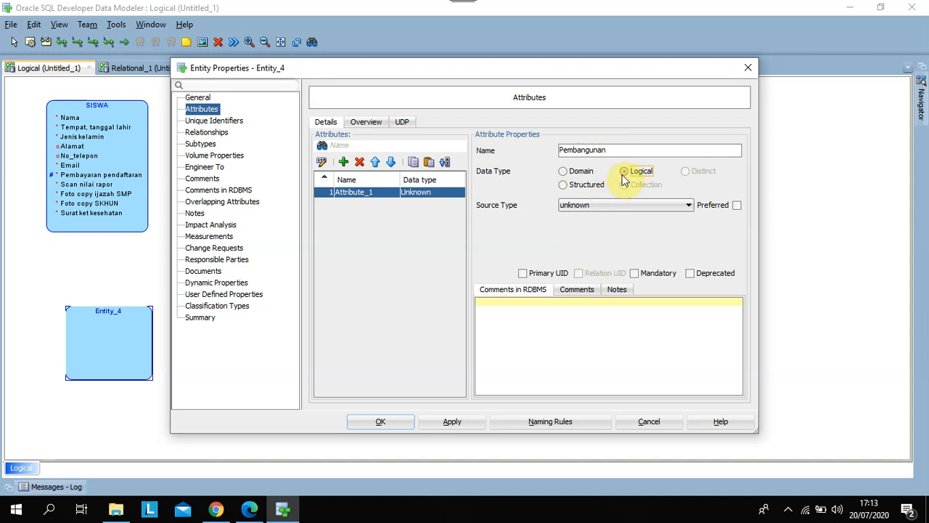
{"action": "left_click", "coordinate": [635, 274]}
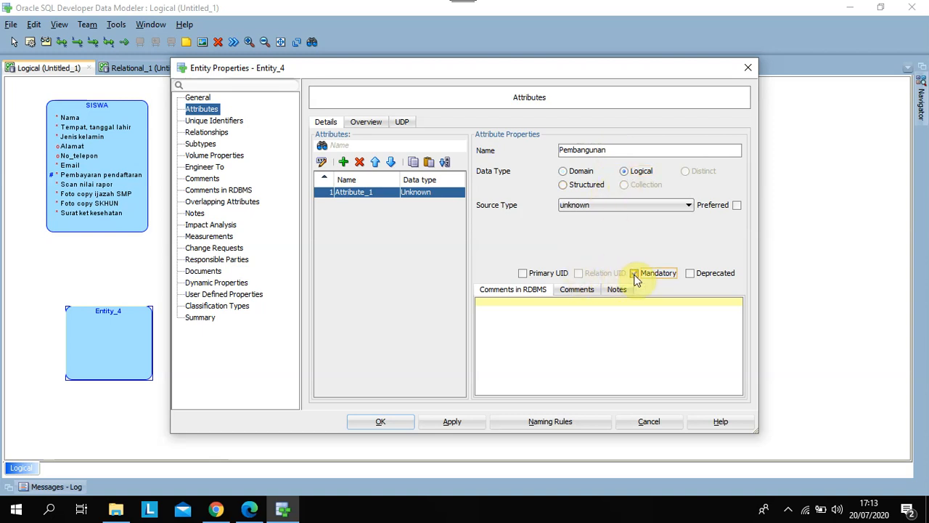
{"action": "left_click", "coordinate": [445, 421]}
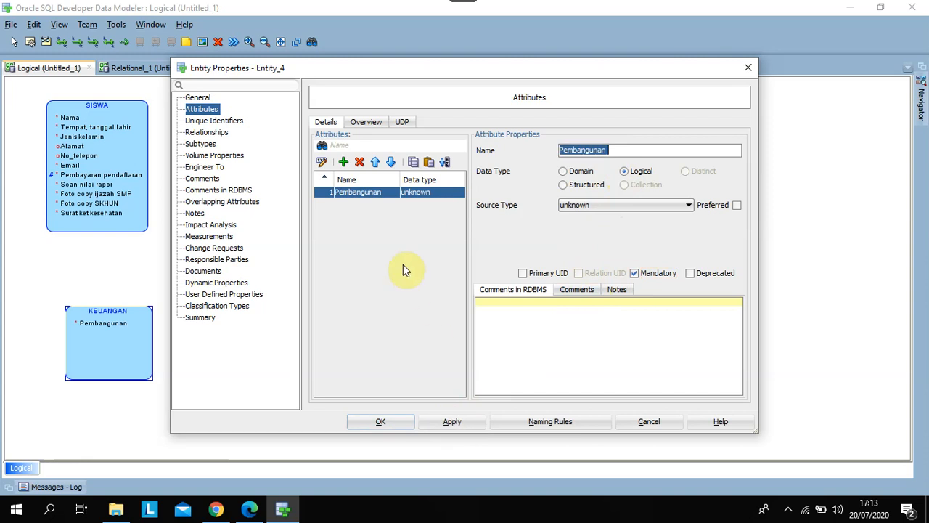
Add a second KEUANGAN attribute named "SPP" with data type Logical, mark it Mandatory and apply it
{"action": "left_click", "coordinate": [343, 162]}
{"action": "key", "text": "BackSpace"}
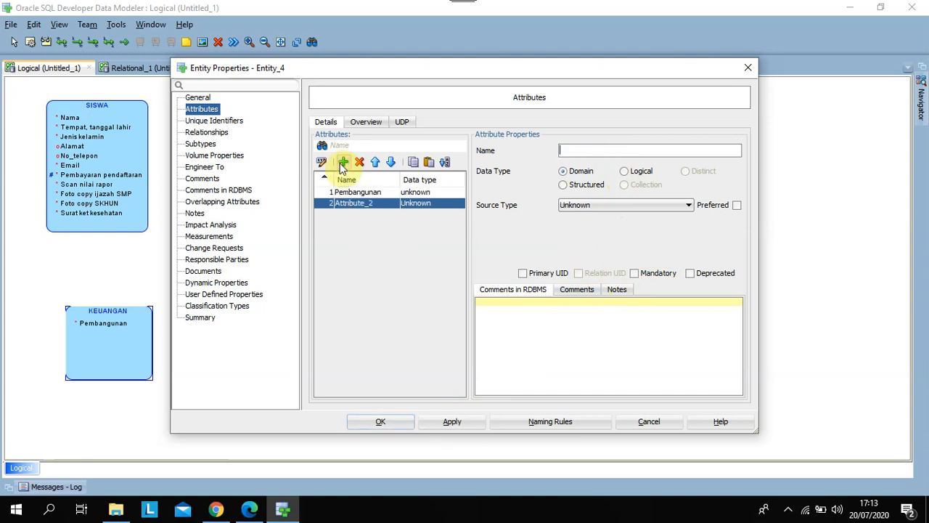
{"action": "mouse_move", "coordinate": [241, 514]}
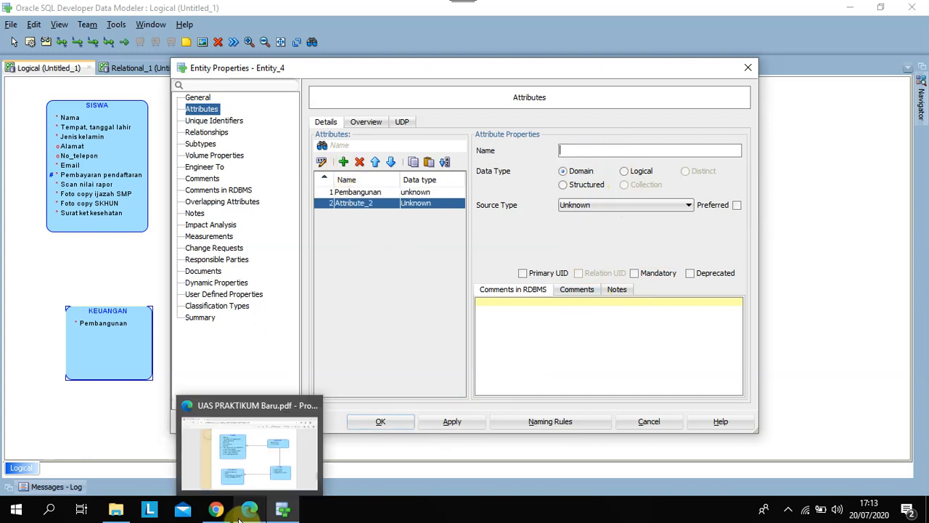
{"action": "left_click", "coordinate": [230, 477]}
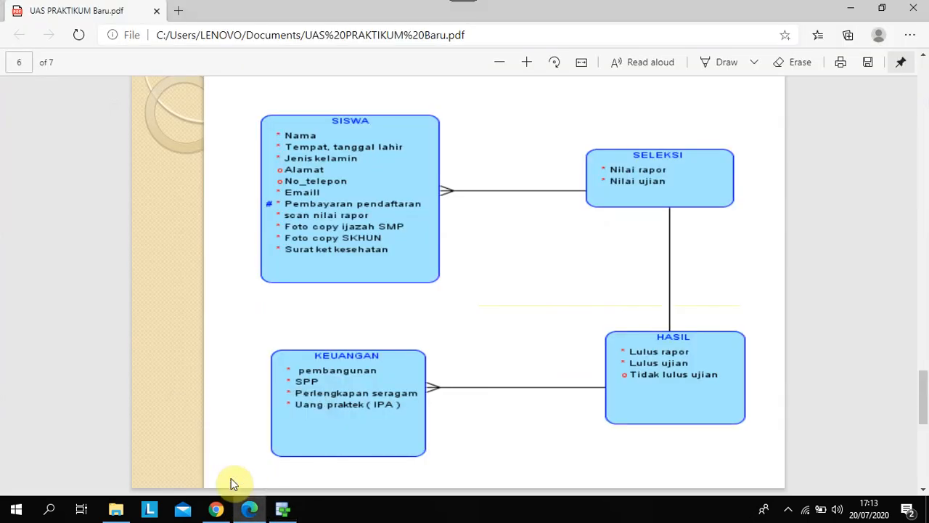
{"action": "left_click", "coordinate": [282, 510]}
{"action": "left_click", "coordinate": [581, 150]}
{"action": "type", "text": "SPP"}
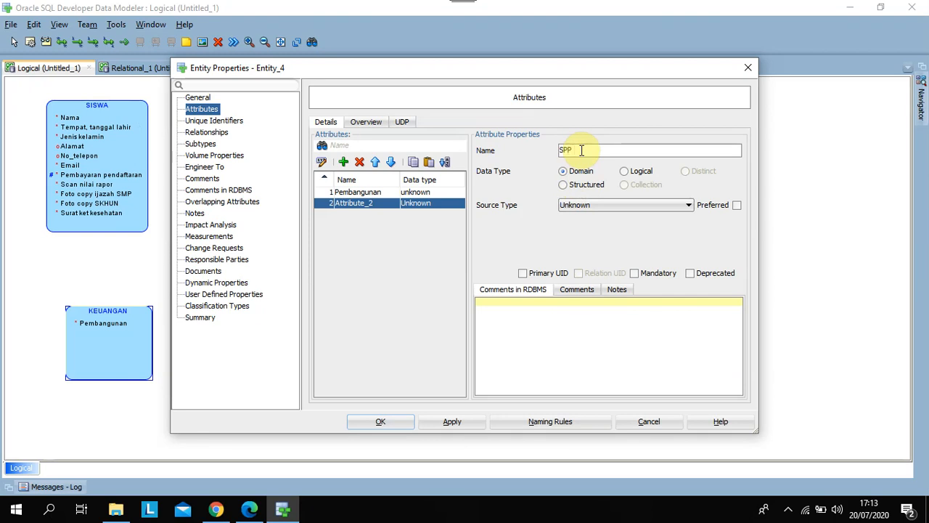
{"action": "left_click", "coordinate": [624, 171]}
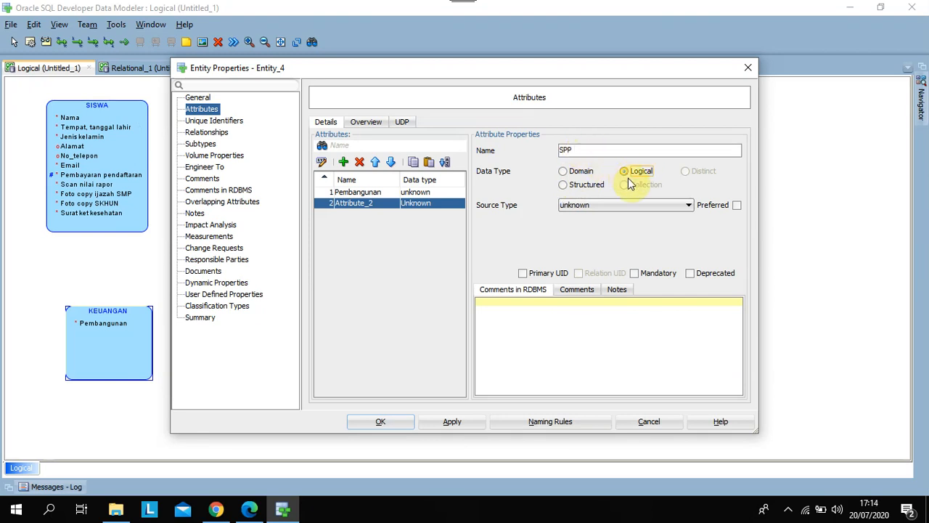
{"action": "left_click", "coordinate": [643, 276]}
{"action": "left_click", "coordinate": [473, 427]}
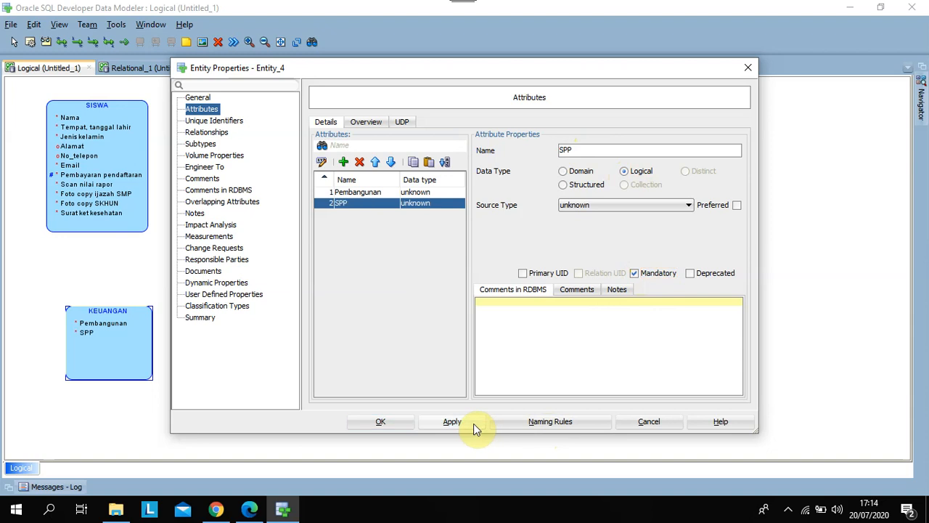
Add a third KEUANGAN attribute named "Perlengkapan seragam" with data type Logical, mark it Mandatory and apply it
{"action": "left_click", "coordinate": [343, 162]}
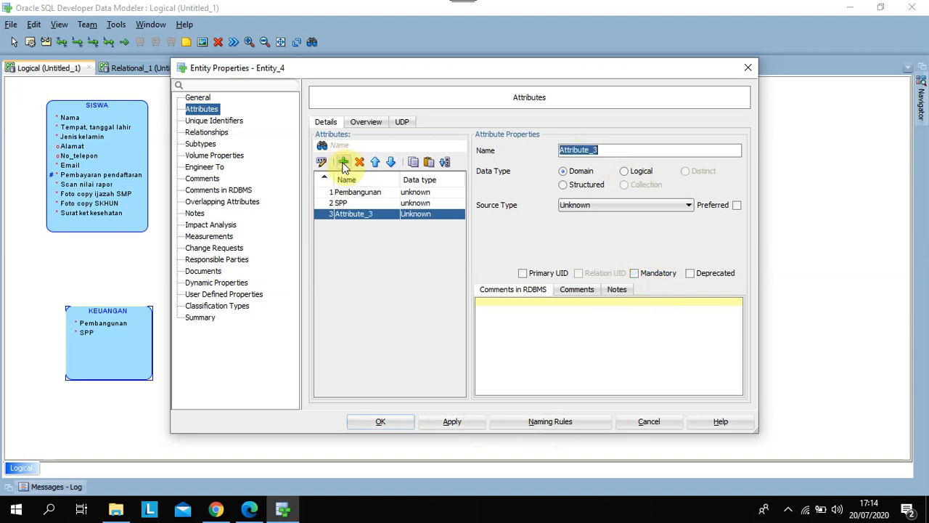
{"action": "left_click", "coordinate": [249, 509]}
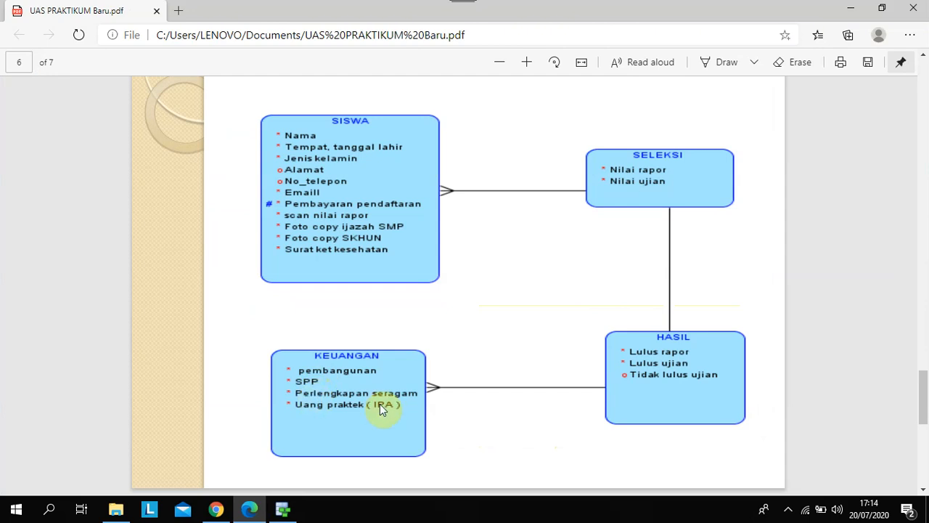
{"action": "left_click", "coordinate": [283, 510]}
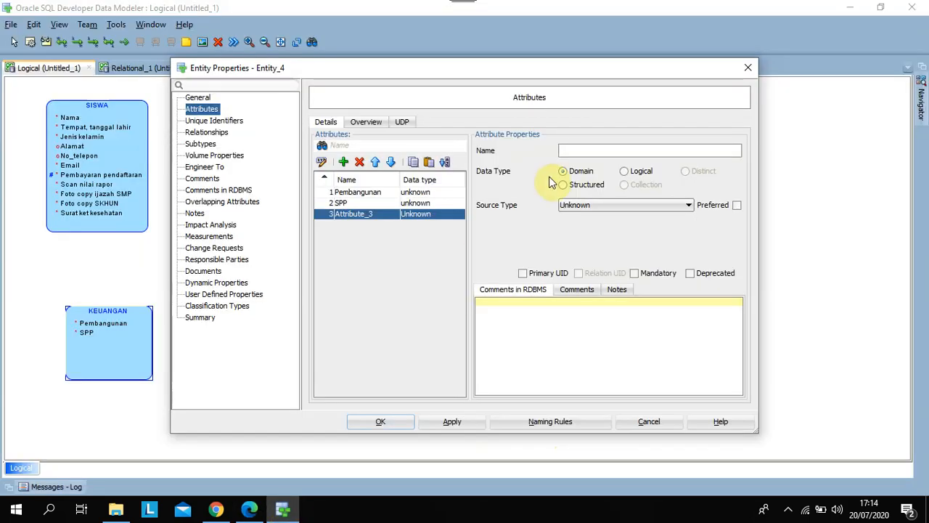
{"action": "left_click", "coordinate": [565, 153]}
{"action": "type", "text": "Perlengkapan seragam"}
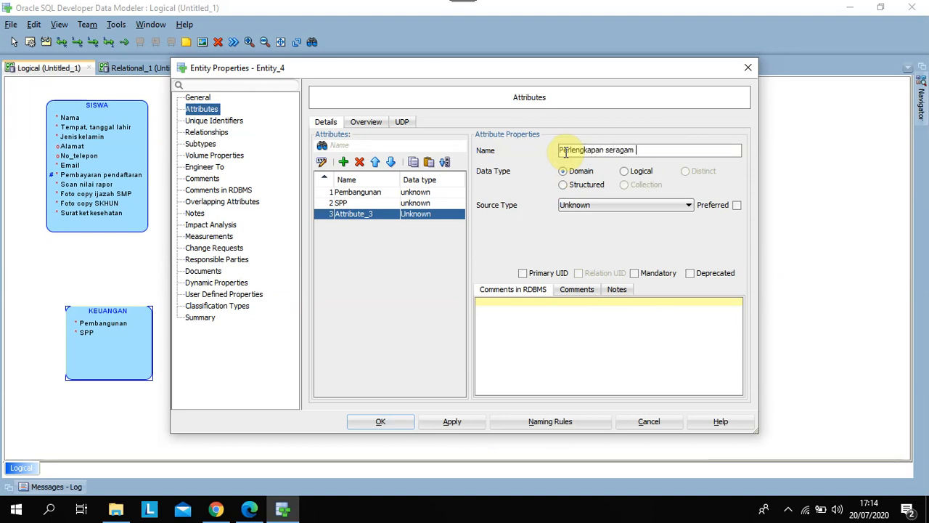
{"action": "left_click", "coordinate": [626, 172]}
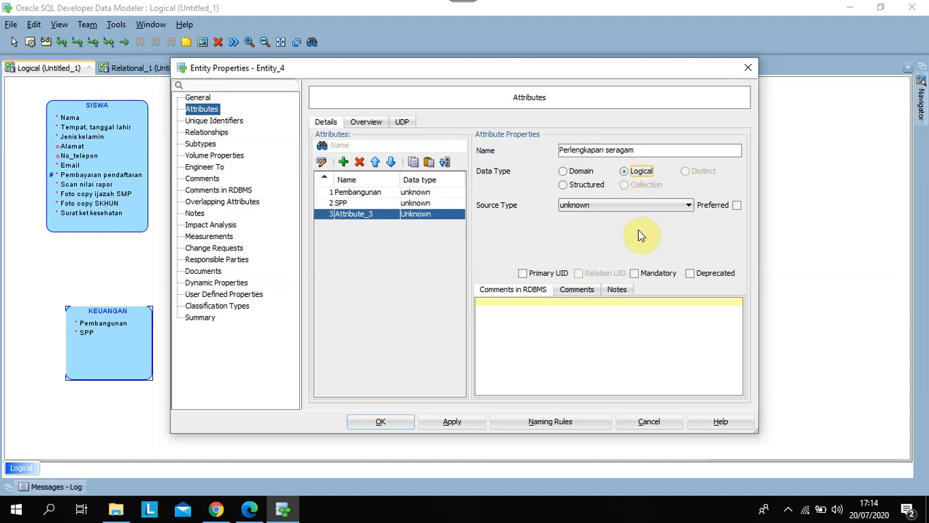
{"action": "left_click", "coordinate": [636, 274]}
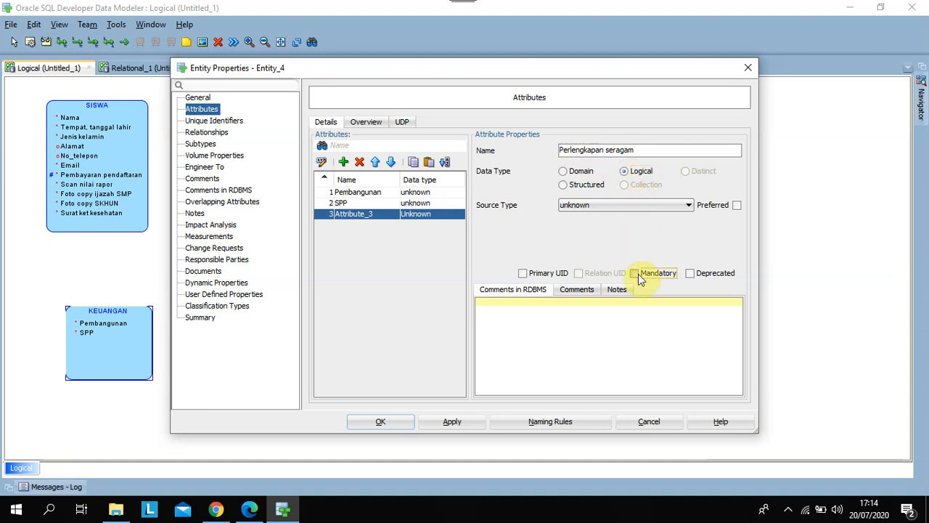
{"action": "left_click", "coordinate": [464, 424]}
Add a fourth KEUANGAN attribute named "Uang praktek (IPA)", mark it Mandatory and confirm the entity's properties
{"action": "left_click", "coordinate": [344, 162]}
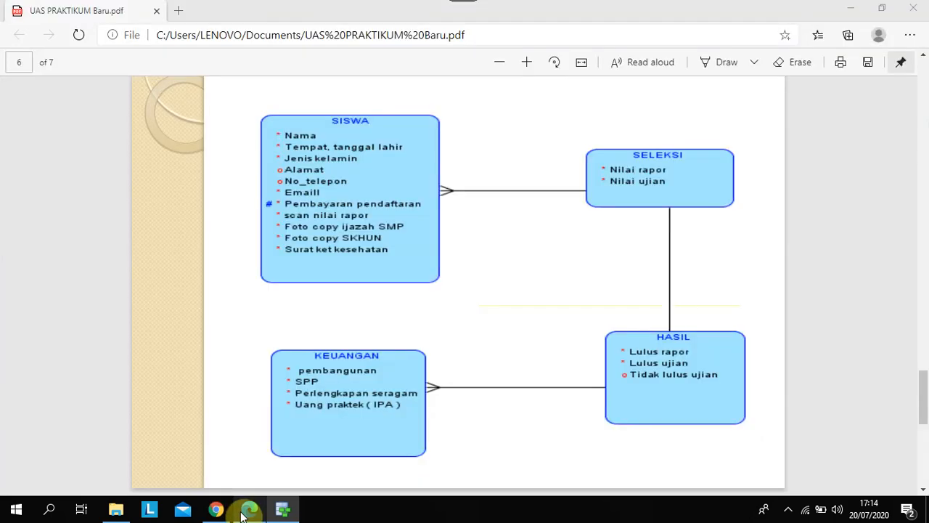
{"action": "left_click", "coordinate": [249, 509]}
{"action": "left_click", "coordinate": [283, 508]}
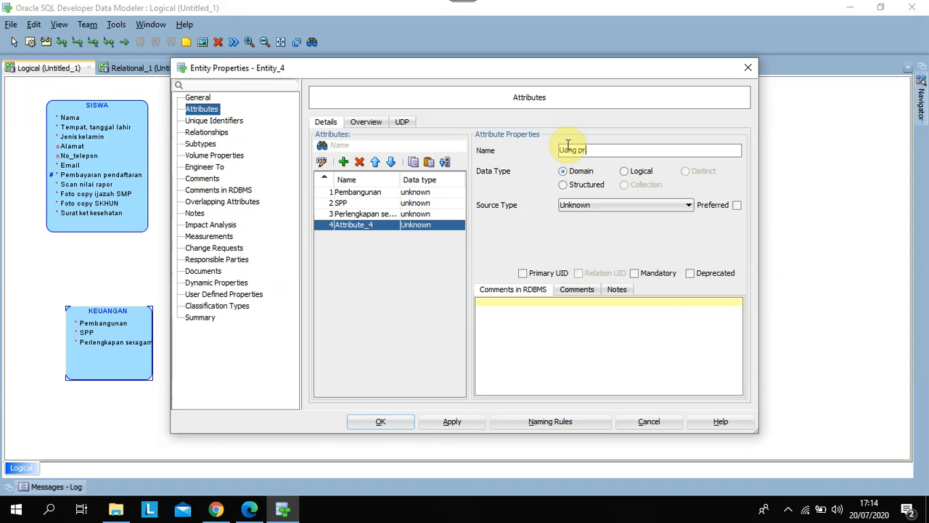
{"action": "type", "text": "tek (IPA"}
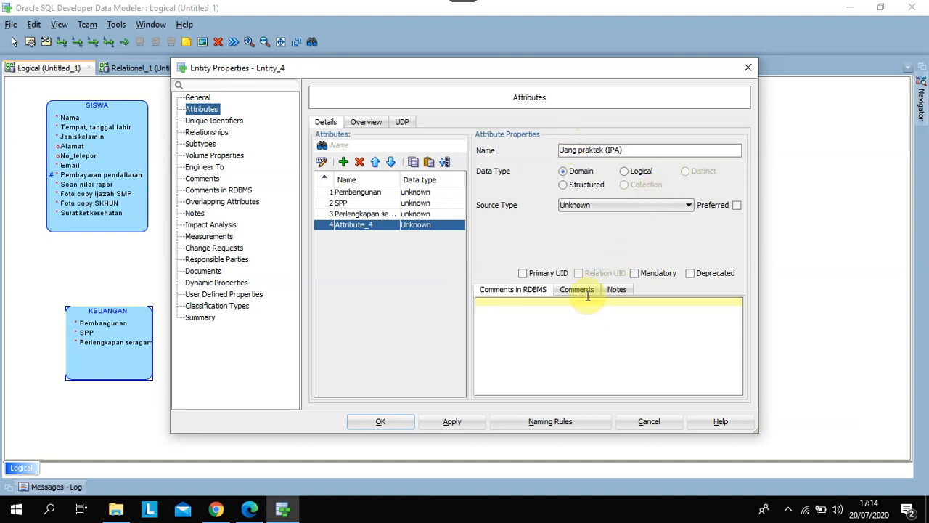
{"action": "left_click", "coordinate": [635, 275]}
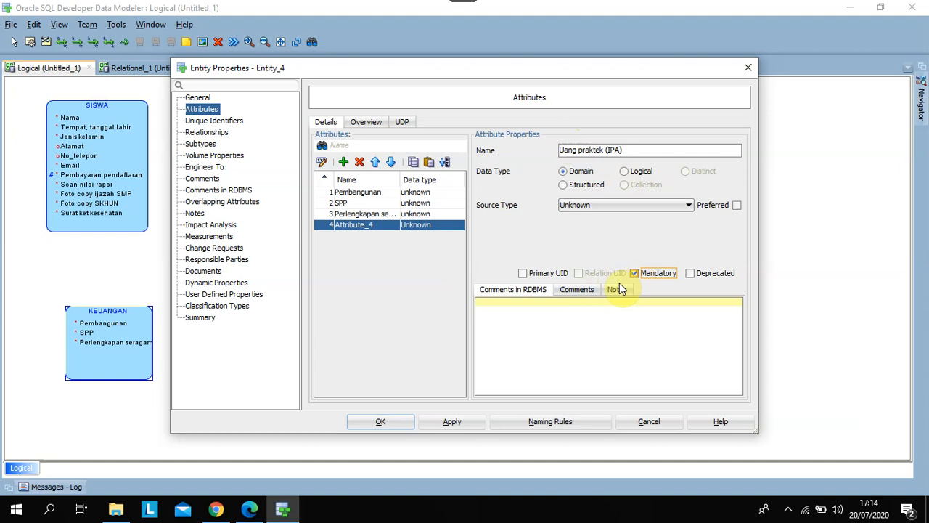
{"action": "left_click", "coordinate": [401, 423]}
Widen the KEUANGAN entity to fit its attribute names, then shift SELEKSI to the right and widen it on both sides
{"action": "left_click_drag", "start_coordinate": [153, 342], "coordinate": [192, 342]}
{"action": "left_click_drag", "start_coordinate": [353, 174], "coordinate": [384, 166]}
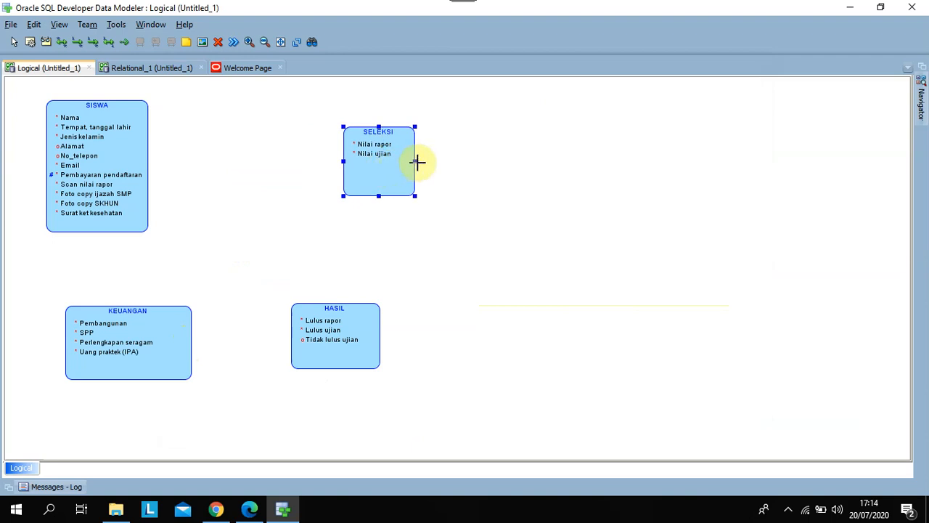
{"action": "left_click_drag", "start_coordinate": [414, 162], "coordinate": [443, 161]}
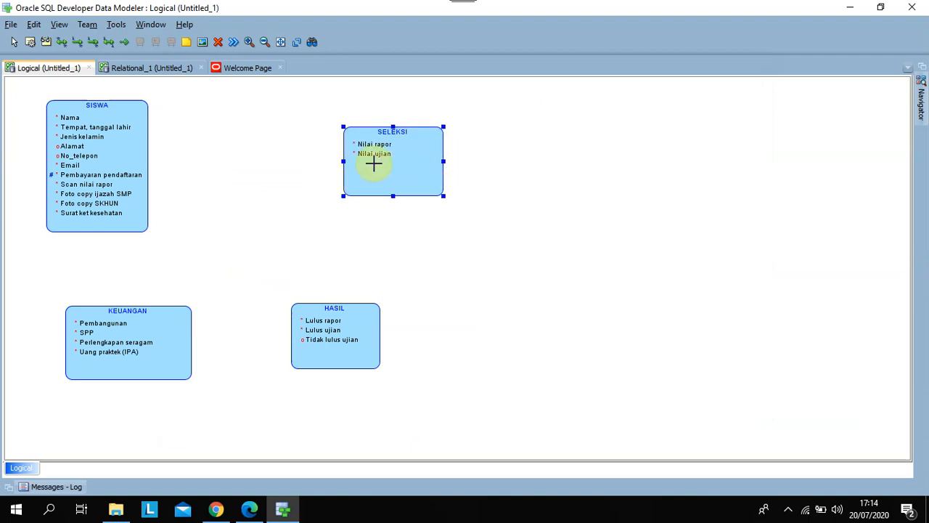
{"action": "left_click_drag", "start_coordinate": [344, 162], "coordinate": [327, 160]}
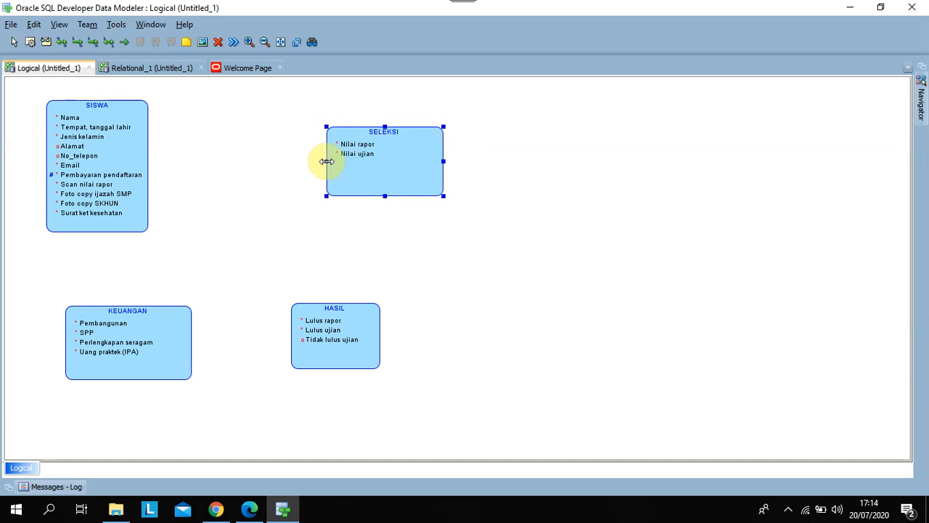
Move SISWA to the right and place HASIL beneath SELEKSI, making the HASIL box slightly taller
{"action": "left_click_drag", "start_coordinate": [111, 158], "coordinate": [177, 165]}
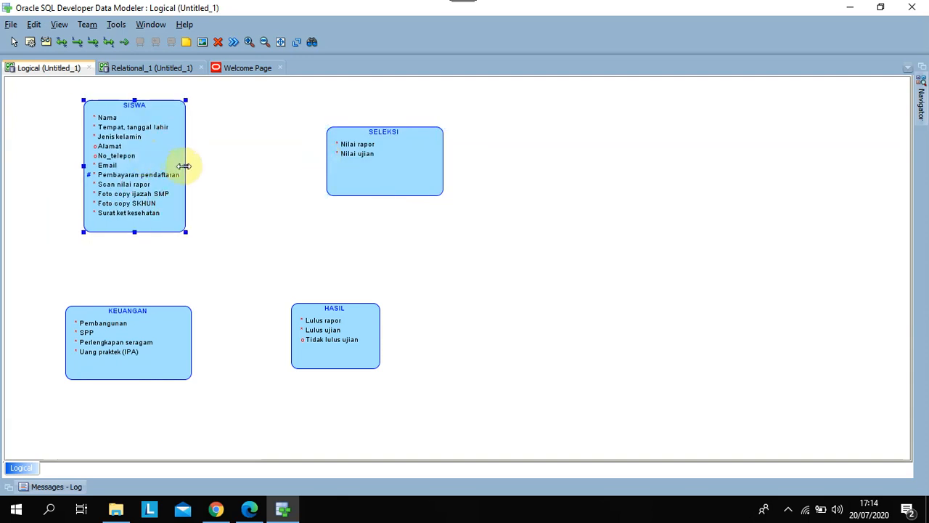
{"action": "left_click_drag", "start_coordinate": [351, 339], "coordinate": [415, 290]}
{"action": "left_click_drag", "start_coordinate": [367, 325], "coordinate": [368, 345]}
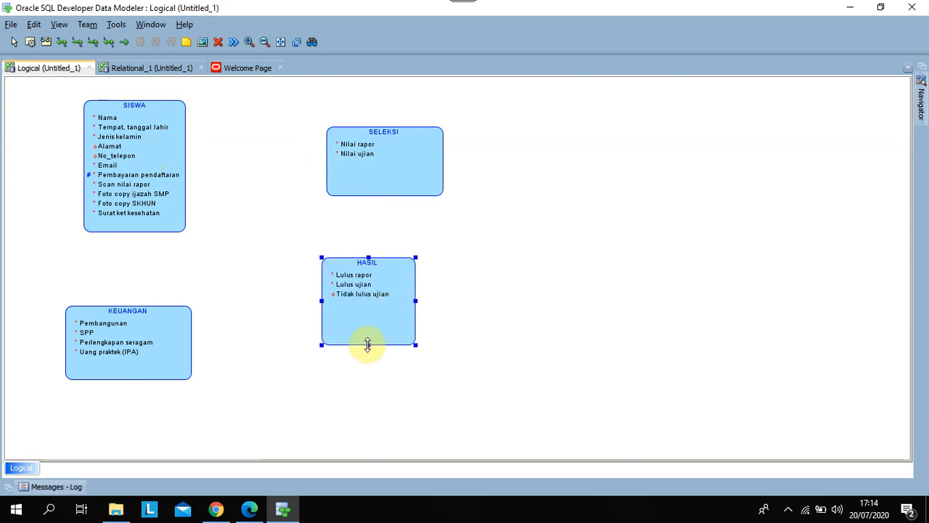
Widen KEUANGAN further, move it closer beneath SISWA and compare the layout with the reference ERD in the PDF
{"action": "mouse_move", "coordinate": [135, 326]}
{"action": "left_mouse_down"}
{"action": "mouse_move", "coordinate": [128, 312]}
{"action": "mouse_move", "coordinate": [131, 320]}
{"action": "left_mouse_up"}
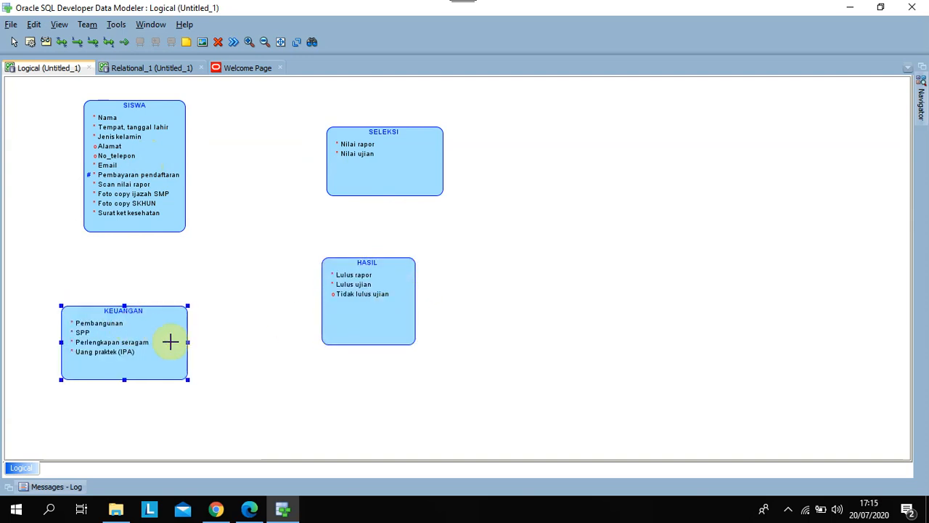
{"action": "left_click_drag", "start_coordinate": [187, 342], "coordinate": [216, 342]}
{"action": "left_click_drag", "start_coordinate": [159, 334], "coordinate": [142, 313]}
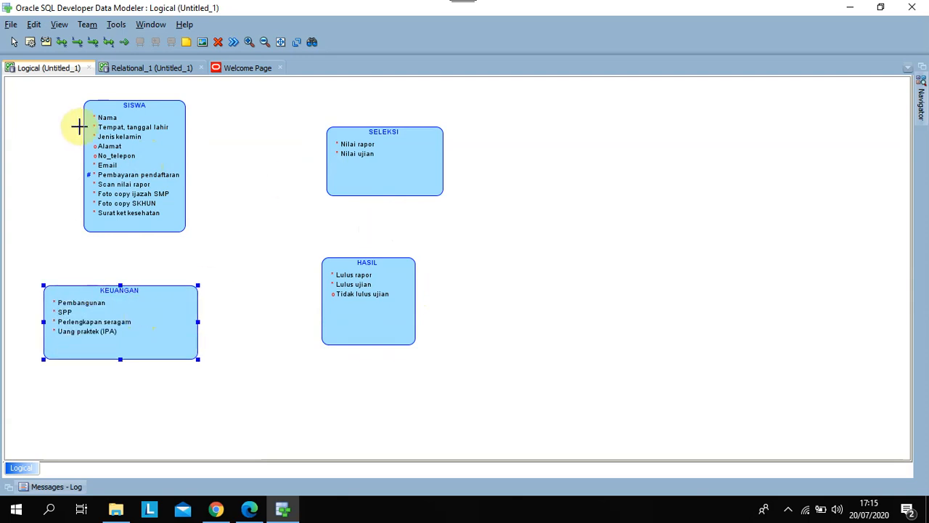
{"action": "left_click", "coordinate": [249, 509]}
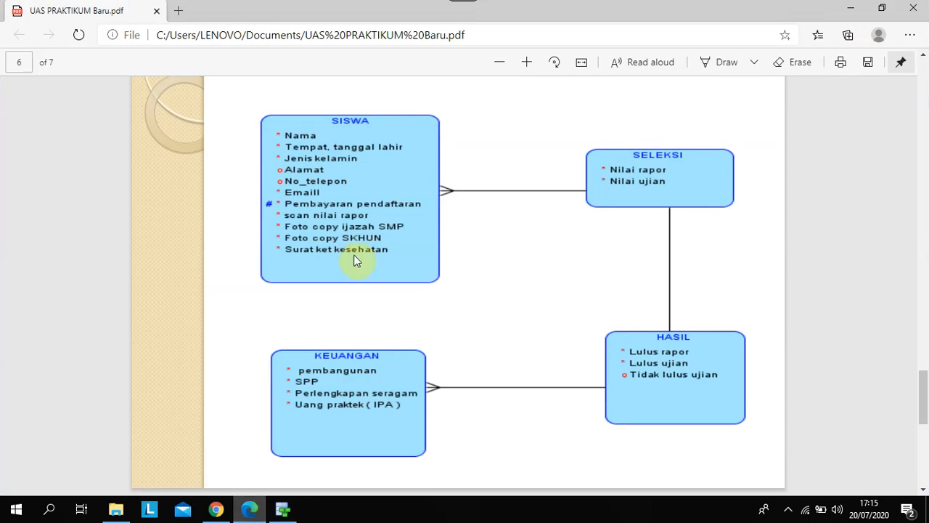
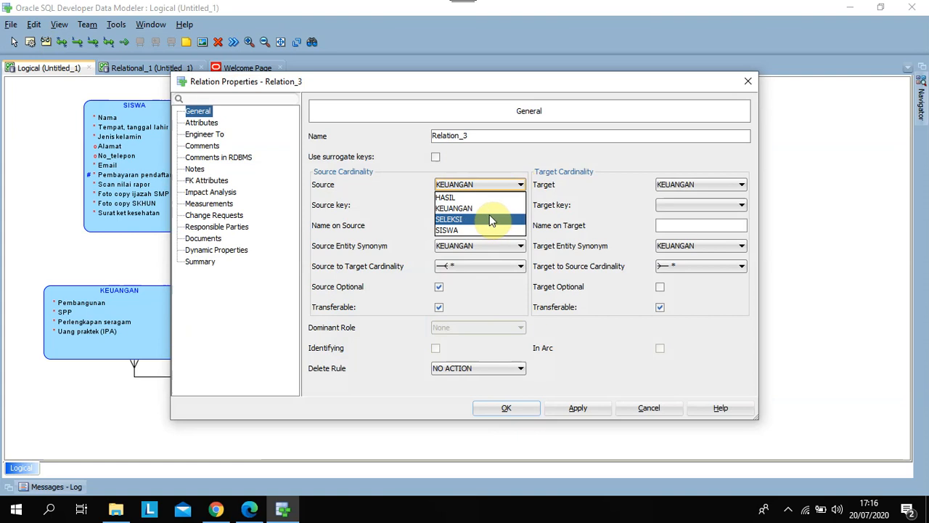
Set the KEUANGAN relation's source to HASIL with source-to-target cardinality 1, check it against the reference ERD and confirm
{"action": "left_click", "coordinate": [488, 197]}
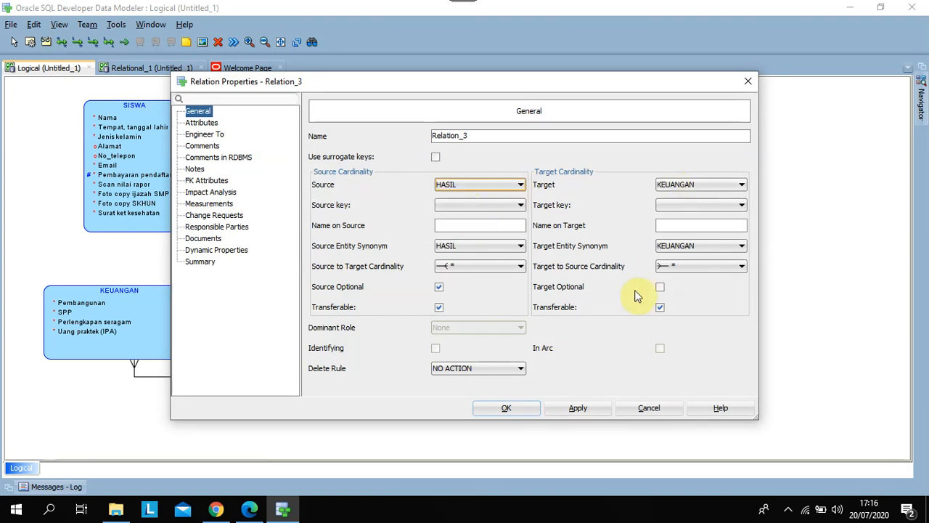
{"action": "left_click", "coordinate": [521, 266]}
{"action": "left_click", "coordinate": [500, 286]}
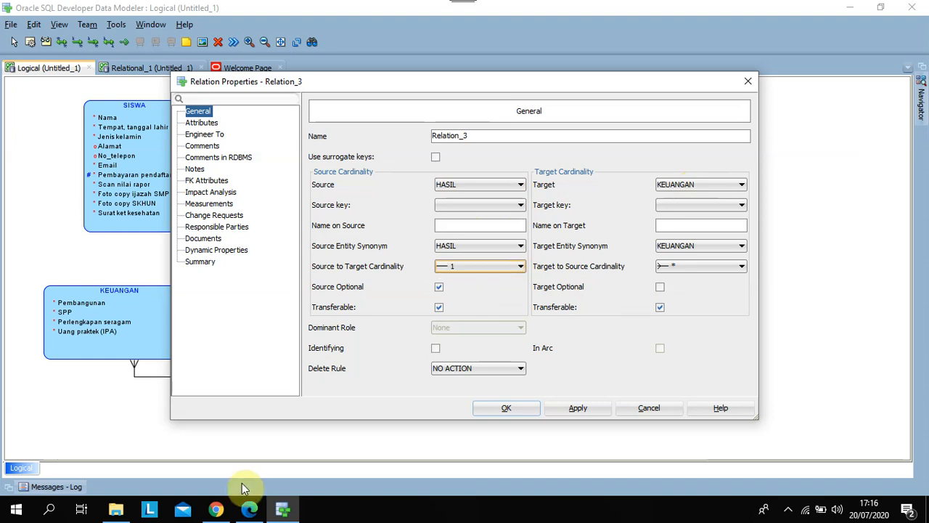
{"action": "mouse_move", "coordinate": [249, 509]}
{"action": "left_click", "coordinate": [250, 450]}
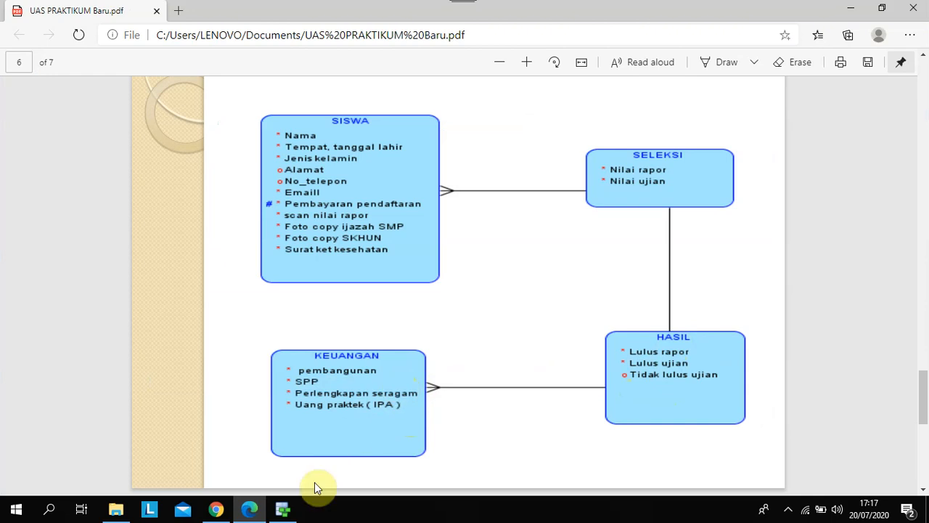
{"action": "left_click", "coordinate": [283, 508]}
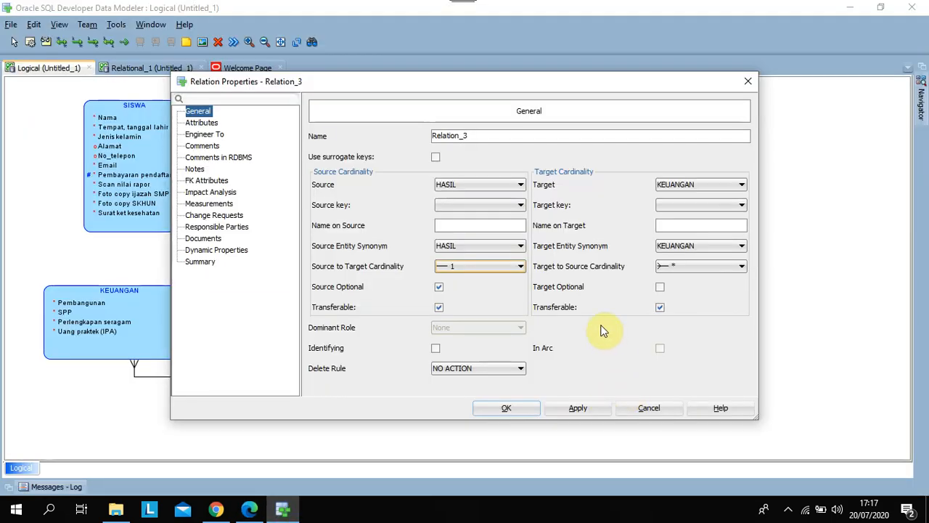
{"action": "left_click", "coordinate": [506, 407]}
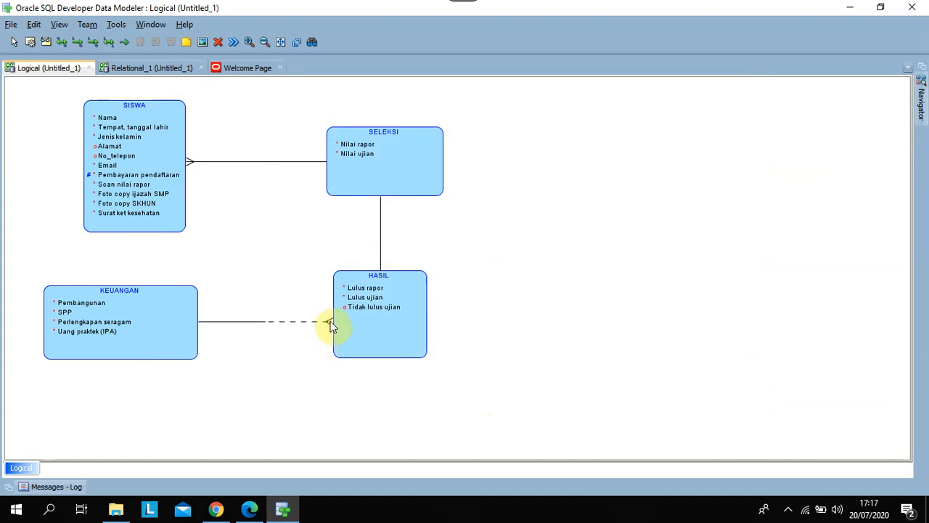
Make the HASIL–KEUANGAN relation's source non-optional, with source-to-target cardinality * and target-to-source cardinality 1
{"action": "double_click", "coordinate": [330, 323]}
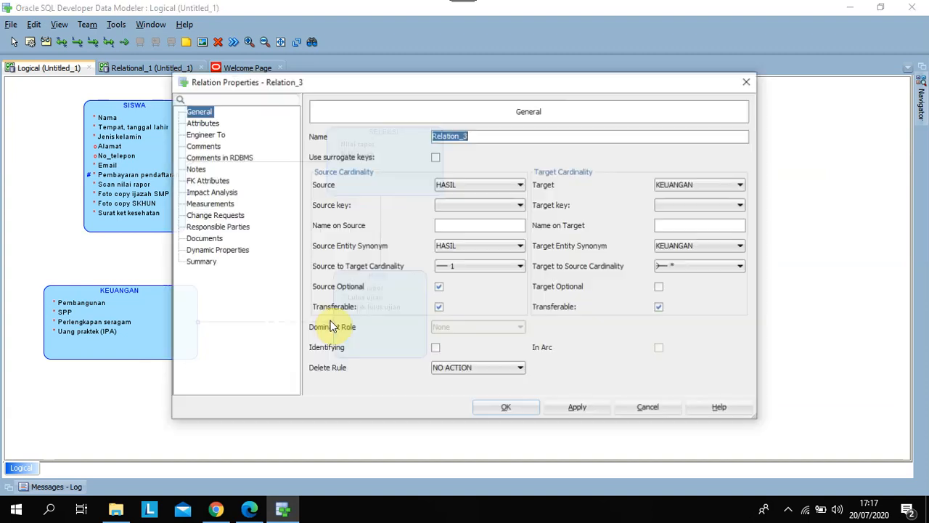
{"action": "left_click", "coordinate": [439, 287]}
{"action": "left_click", "coordinate": [517, 267]}
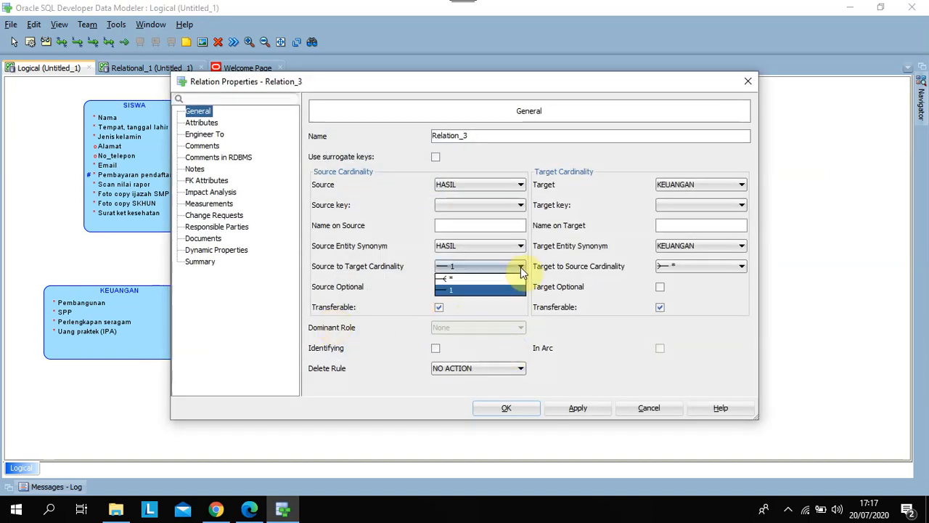
{"action": "left_click", "coordinate": [496, 279]}
{"action": "left_click", "coordinate": [712, 268]}
{"action": "left_click", "coordinate": [685, 290]}
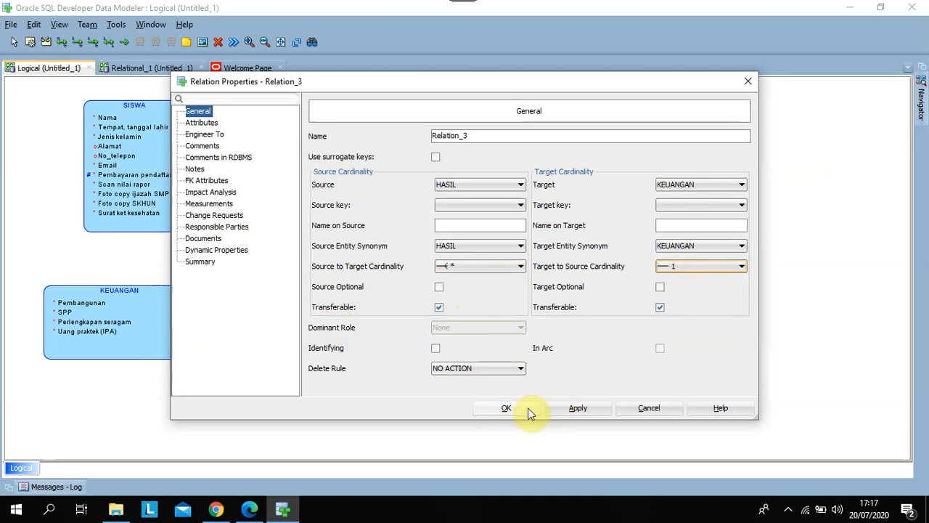
{"action": "left_click", "coordinate": [530, 410]}
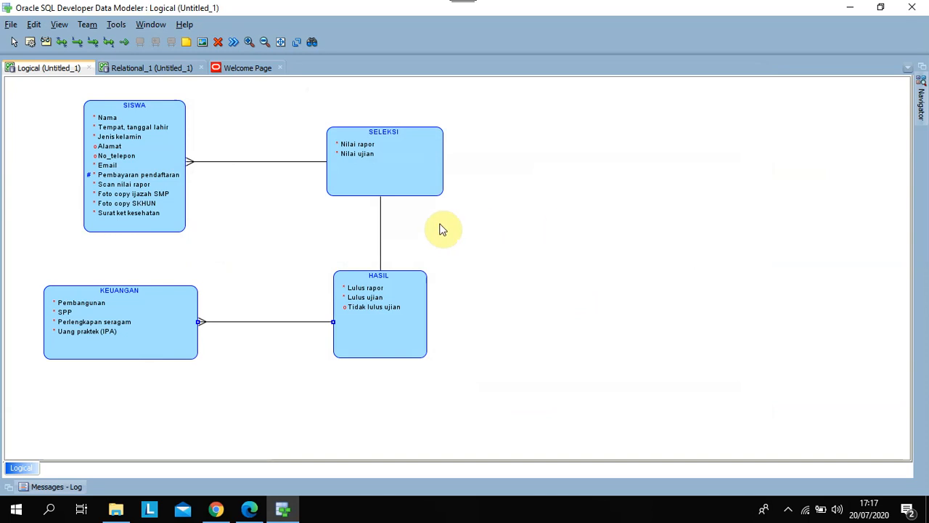
Compare the finished entities and relations with the reference ERD in the PDF
{"action": "left_click", "coordinate": [259, 508]}
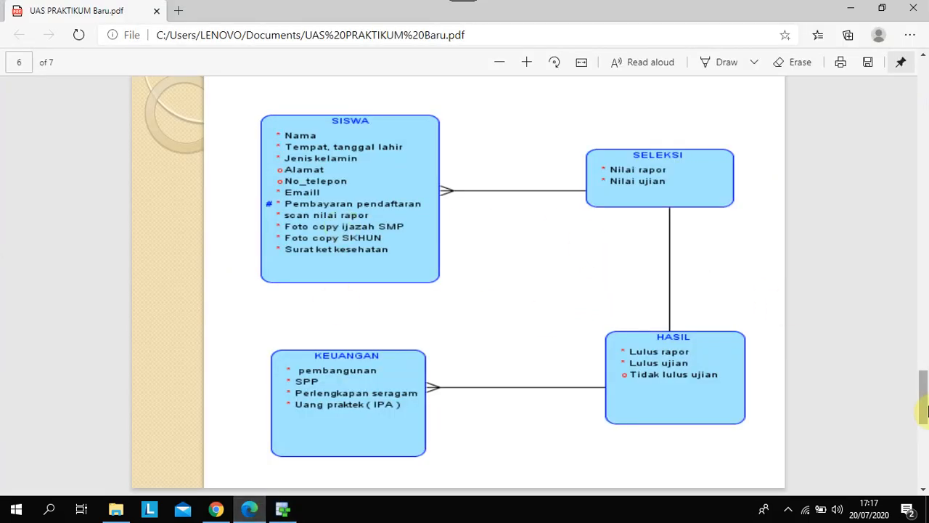
{"action": "mouse_move", "coordinate": [927, 412]}
{"action": "left_mouse_down"}
{"action": "mouse_move", "coordinate": [927, 385]}
{"action": "mouse_move", "coordinate": [927, 411]}
{"action": "left_mouse_up"}
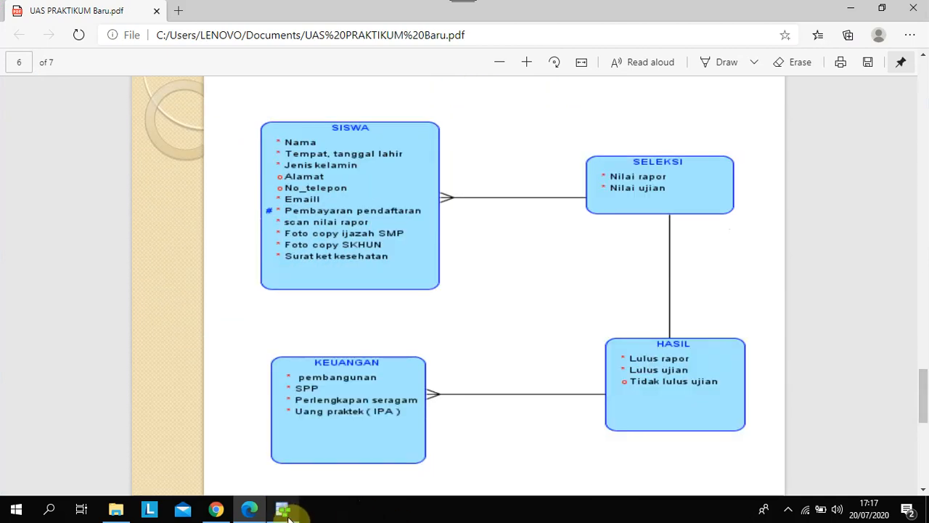
{"action": "left_click", "coordinate": [284, 510]}
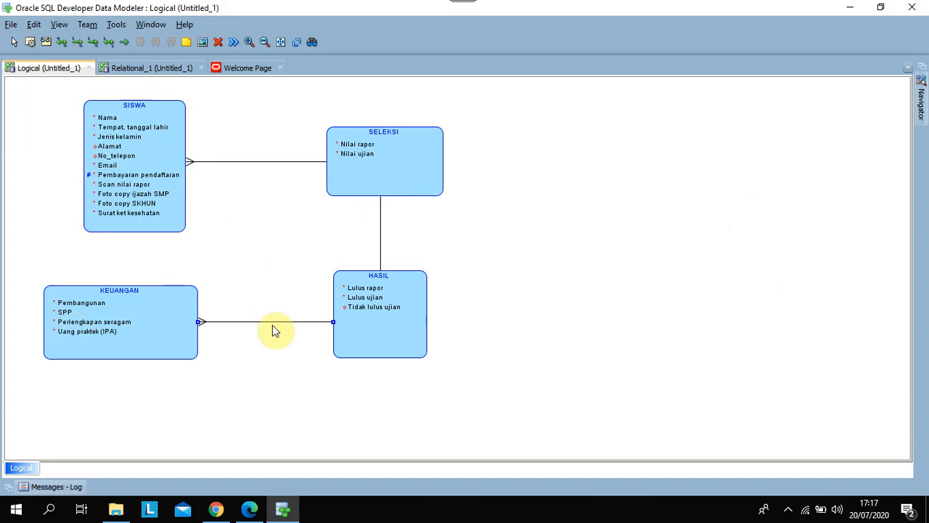
{"action": "left_click", "coordinate": [11, 25]}
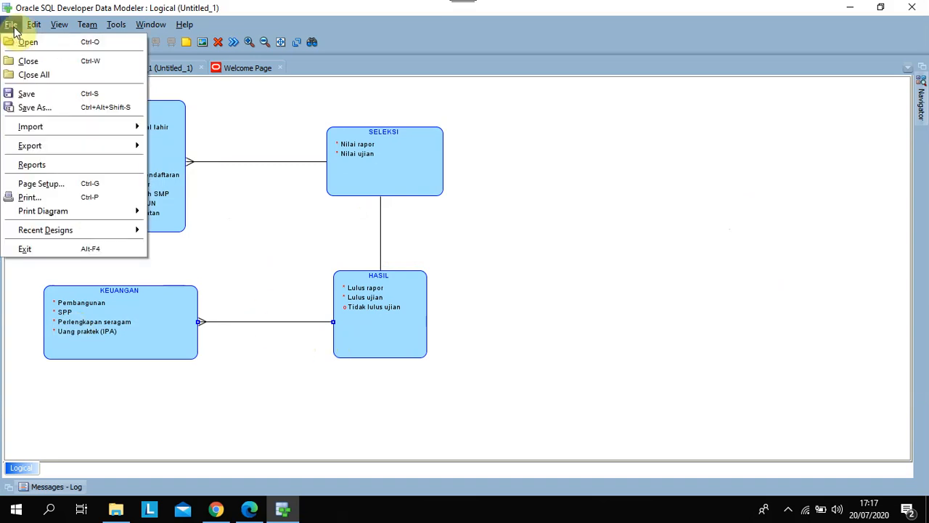
{"action": "left_click", "coordinate": [66, 94]}
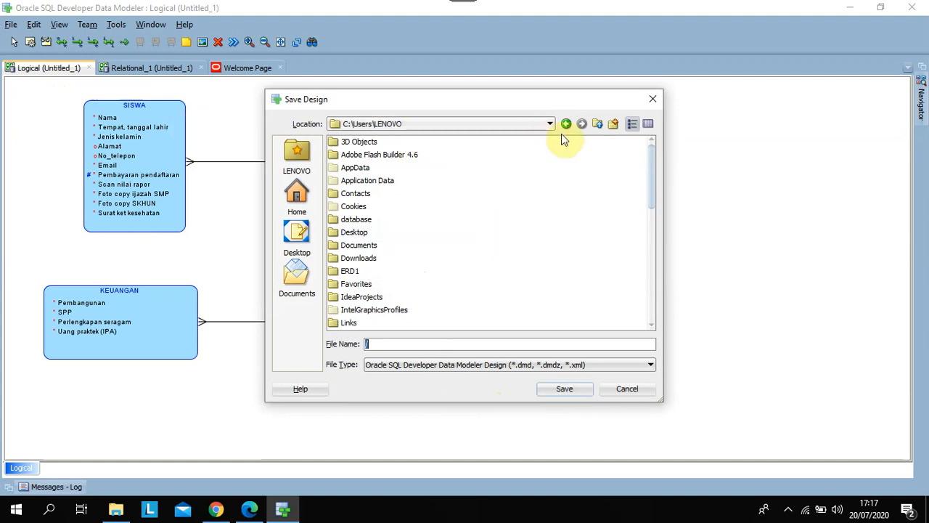
{"action": "left_click", "coordinate": [652, 104]}
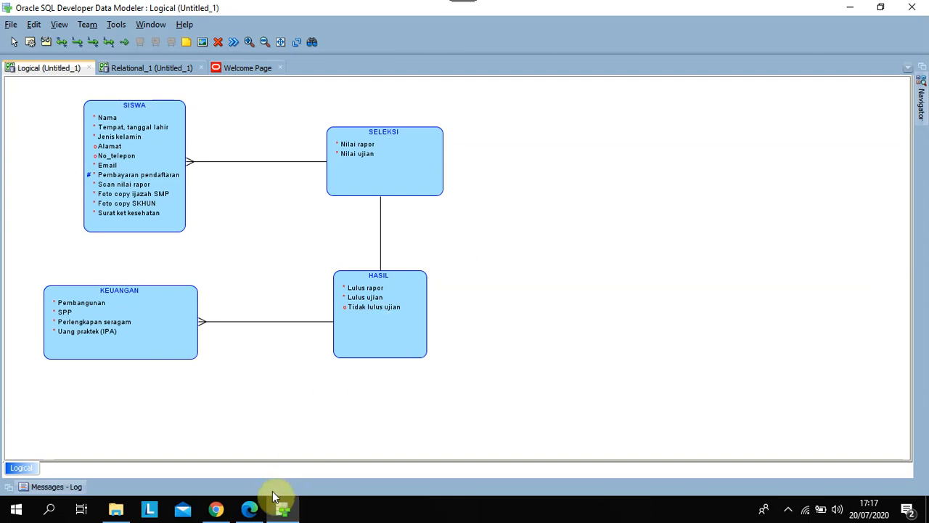
Switch to the PDF and view its ERD logical model page
{"action": "left_click", "coordinate": [250, 506]}
{"action": "mouse_move", "coordinate": [928, 395]}
{"action": "left_mouse_down"}
{"action": "mouse_move", "coordinate": [927, 407]}
{"action": "mouse_move", "coordinate": [928, 394]}
{"action": "left_mouse_up"}
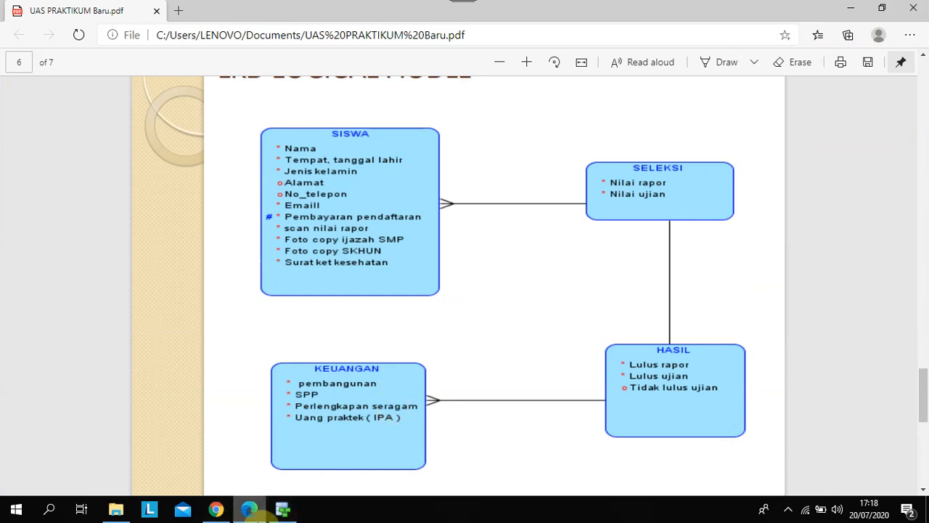
{"action": "left_click", "coordinate": [284, 499]}
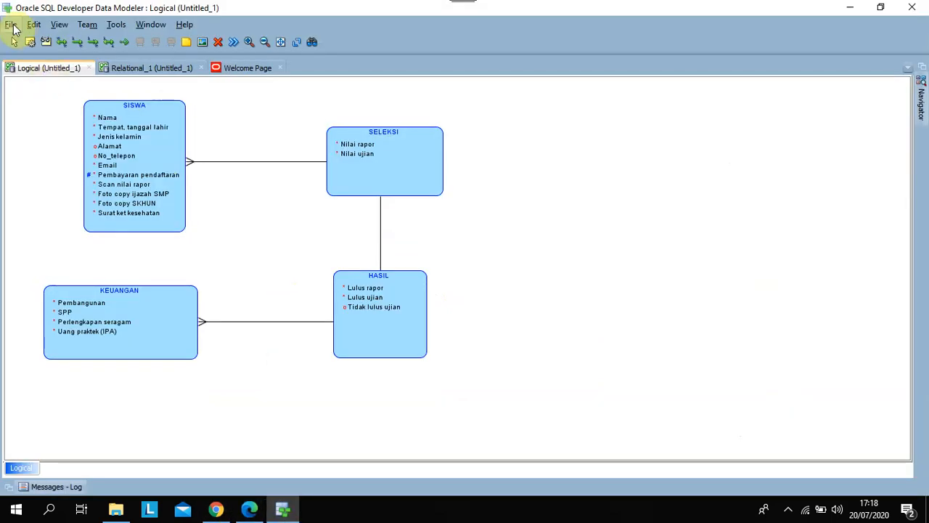
{"action": "left_click", "coordinate": [12, 25]}
{"action": "mouse_move", "coordinate": [102, 212]}
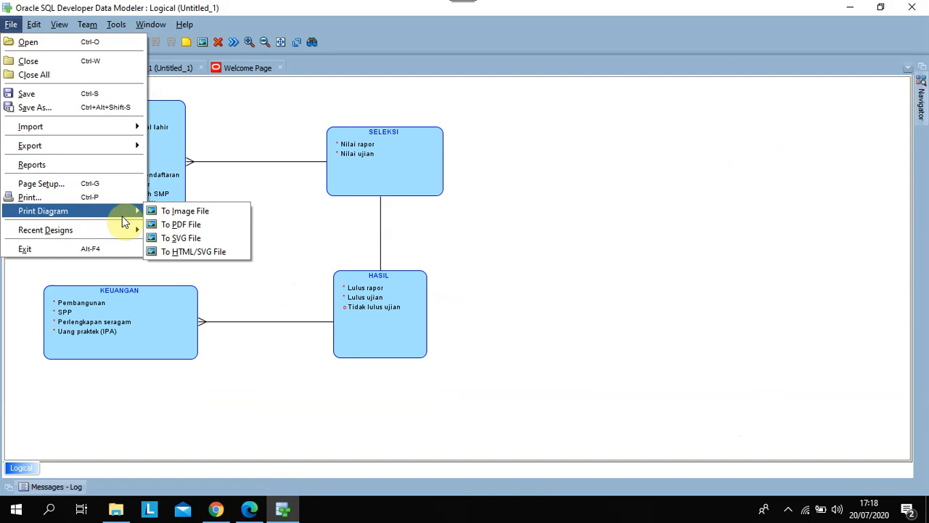
{"action": "left_click", "coordinate": [222, 210]}
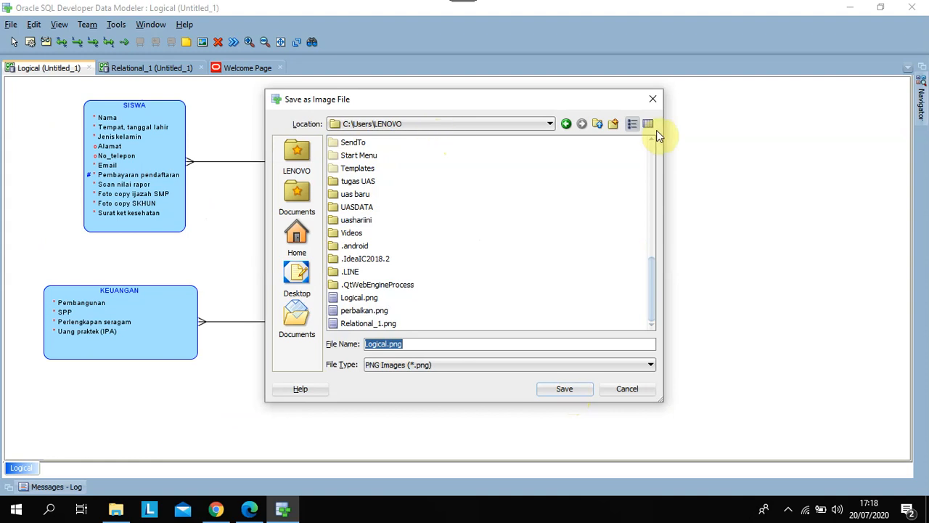
{"action": "left_click", "coordinate": [654, 100]}
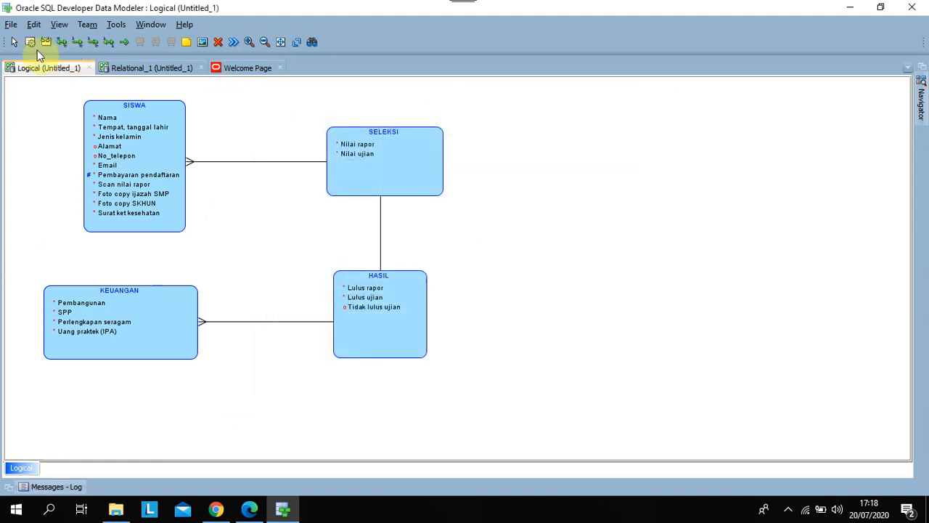
Switch to the PDF and view its ERD physical model page
{"action": "left_click", "coordinate": [249, 509]}
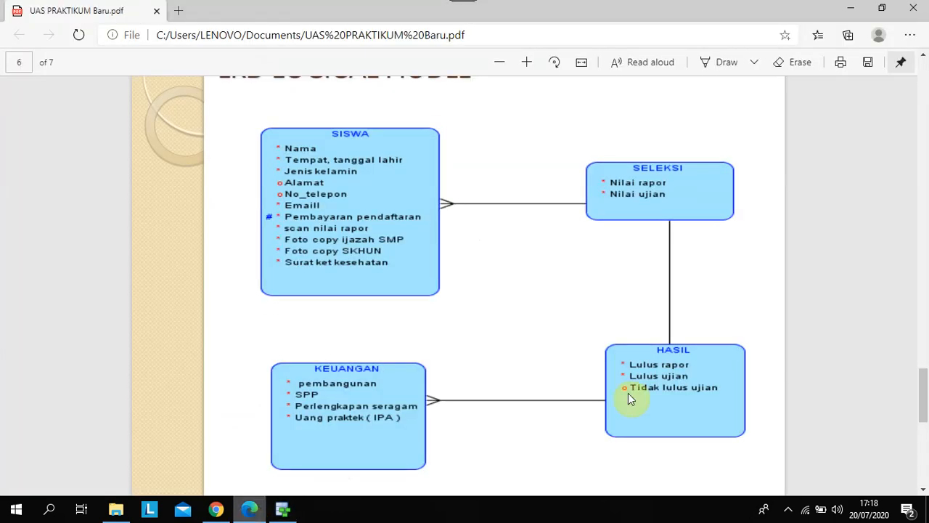
{"action": "left_click_drag", "start_coordinate": [926, 392], "coordinate": [925, 436]}
{"action": "scroll", "coordinate": [926, 436], "scroll_direction": "down", "scroll_amount": 1}
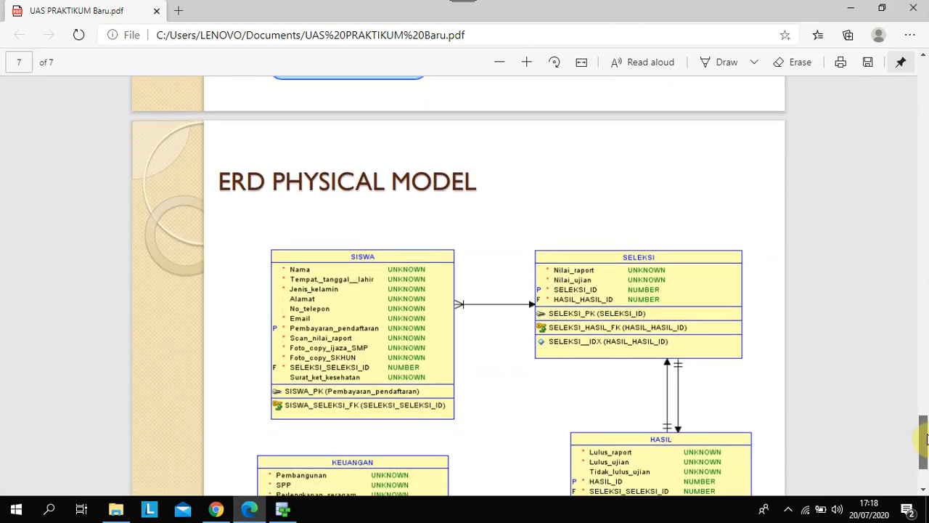
{"action": "scroll", "coordinate": [926, 436], "scroll_direction": "down", "scroll_amount": 2}
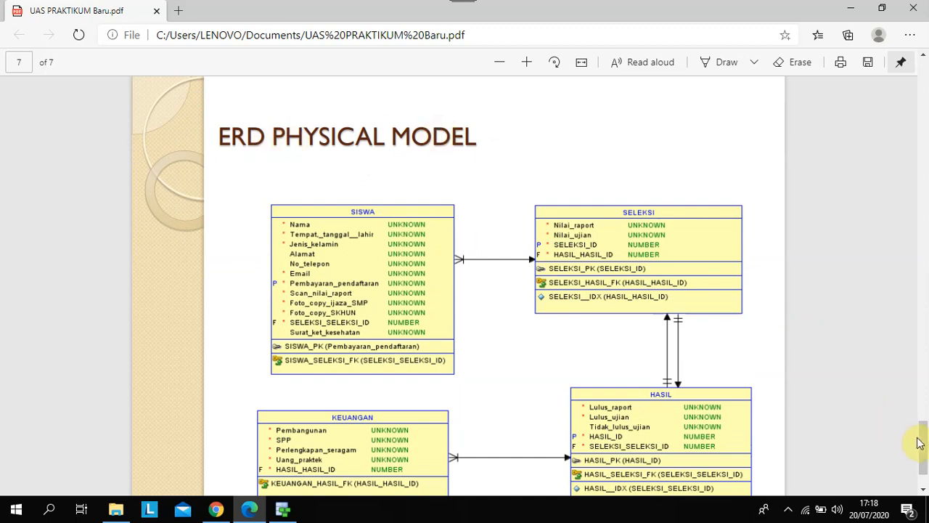
{"action": "scroll", "coordinate": [919, 442], "scroll_direction": "down", "scroll_amount": 3}
Return to Oracle SQL Developer Data Modeler and engineer the whole logical model into the relational model Relational_1
{"action": "left_click", "coordinate": [295, 511]}
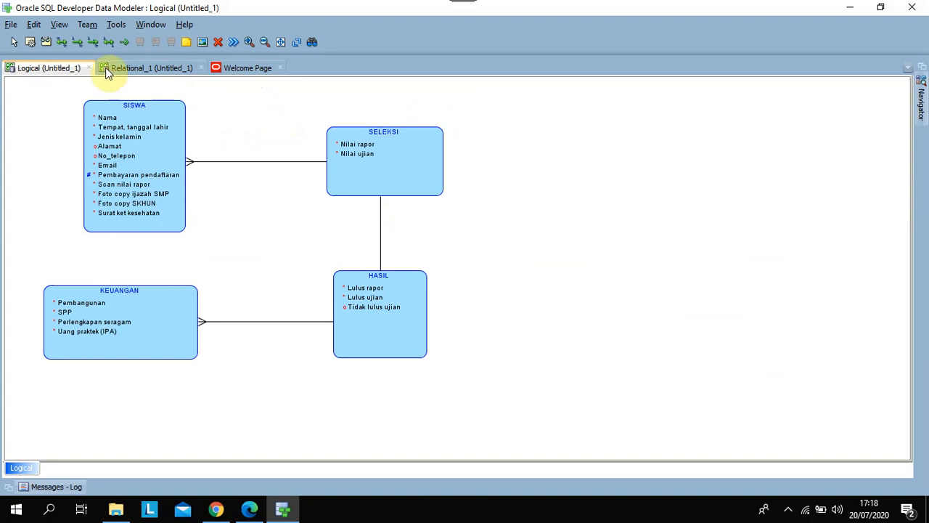
{"action": "left_click", "coordinate": [233, 44]}
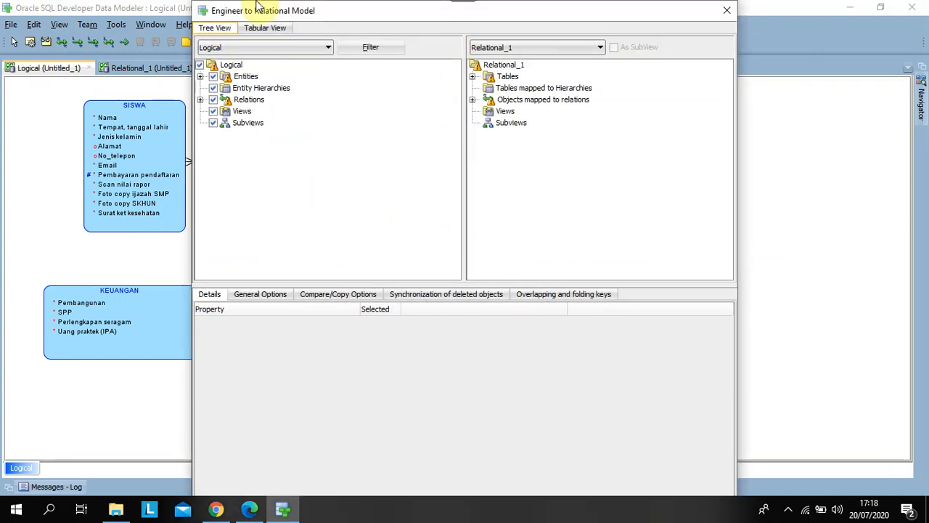
{"action": "left_click_drag", "start_coordinate": [381, 4], "coordinate": [406, 147]}
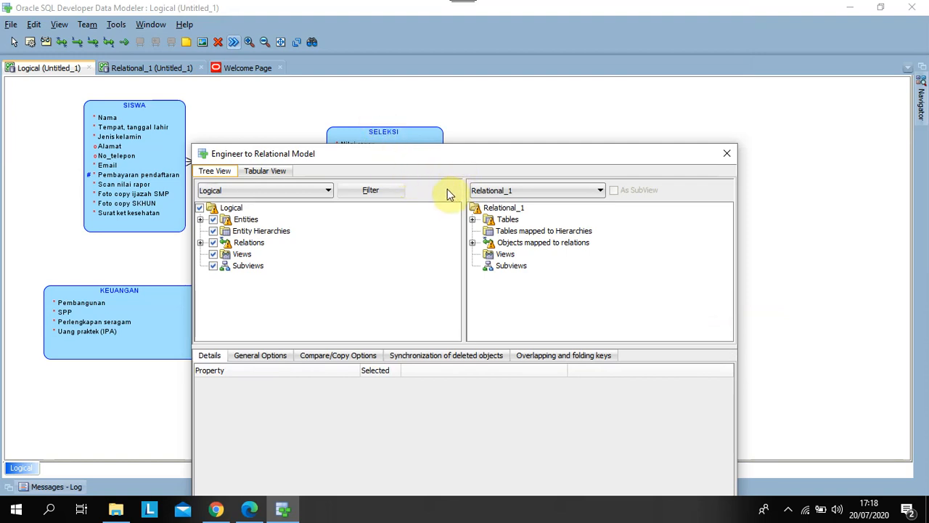
{"action": "left_click_drag", "start_coordinate": [436, 144], "coordinate": [360, 64]}
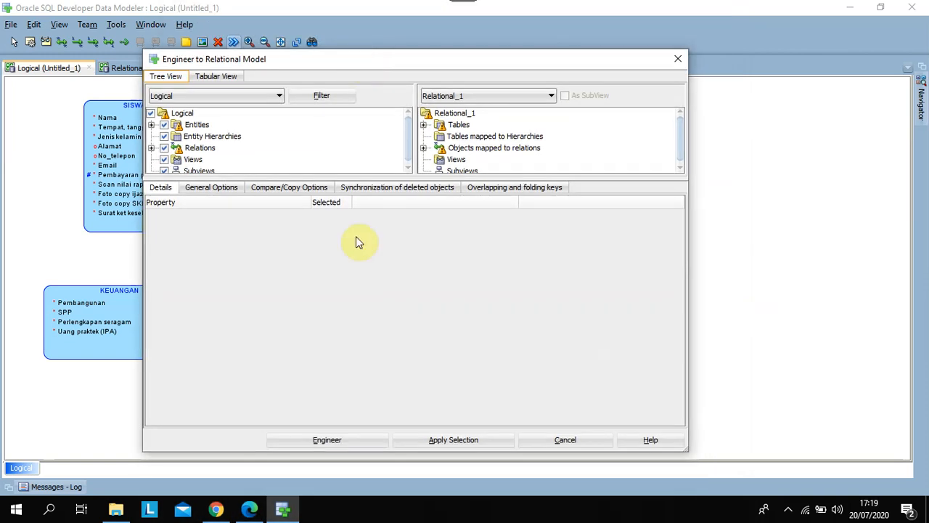
{"action": "left_click", "coordinate": [324, 444]}
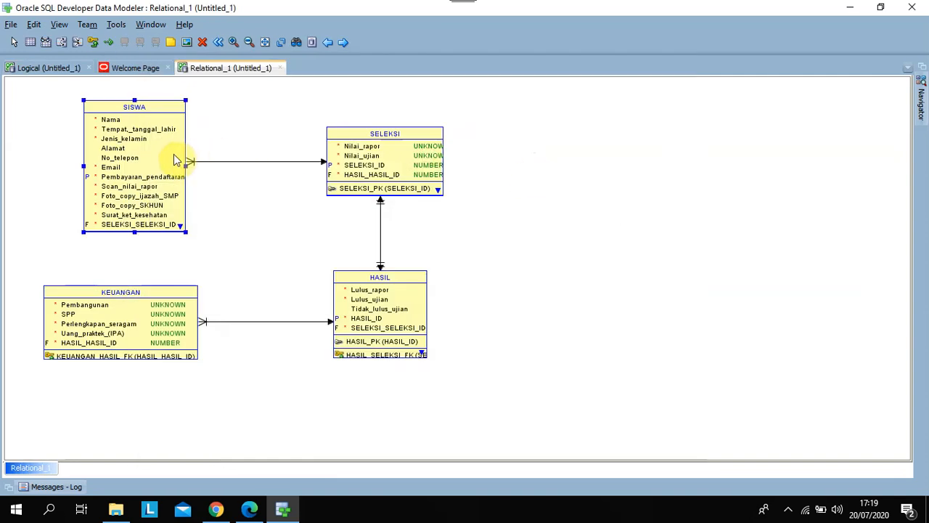
Widen and lengthen the SISWA table so all its columns, data types and key rows fit inside
{"action": "left_click_drag", "start_coordinate": [186, 165], "coordinate": [244, 172]}
{"action": "left_click_drag", "start_coordinate": [163, 231], "coordinate": [164, 269]}
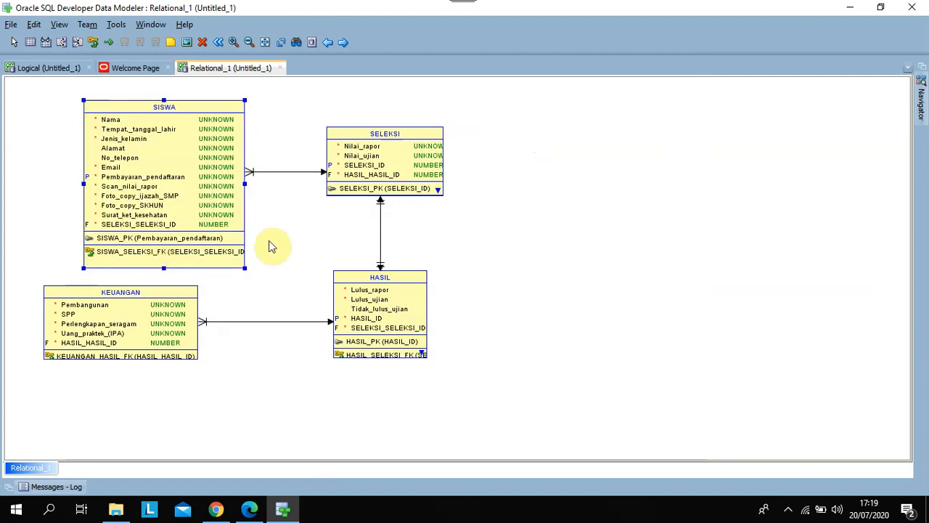
{"action": "left_click_drag", "start_coordinate": [244, 183], "coordinate": [266, 182]}
Resize the SELEKSI table to fit its data types, keys and index, leaving more space between it and SISWA
{"action": "left_click", "coordinate": [438, 161]}
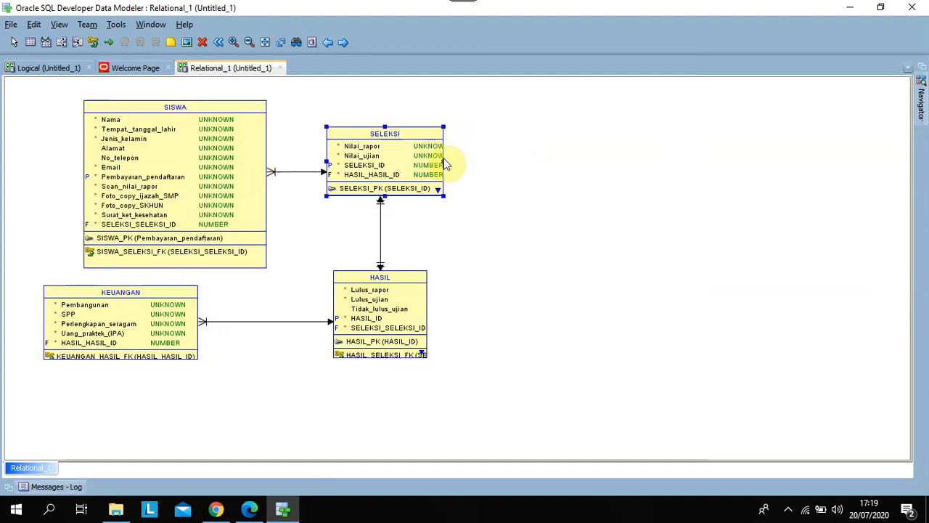
{"action": "left_click_drag", "start_coordinate": [444, 163], "coordinate": [612, 161]}
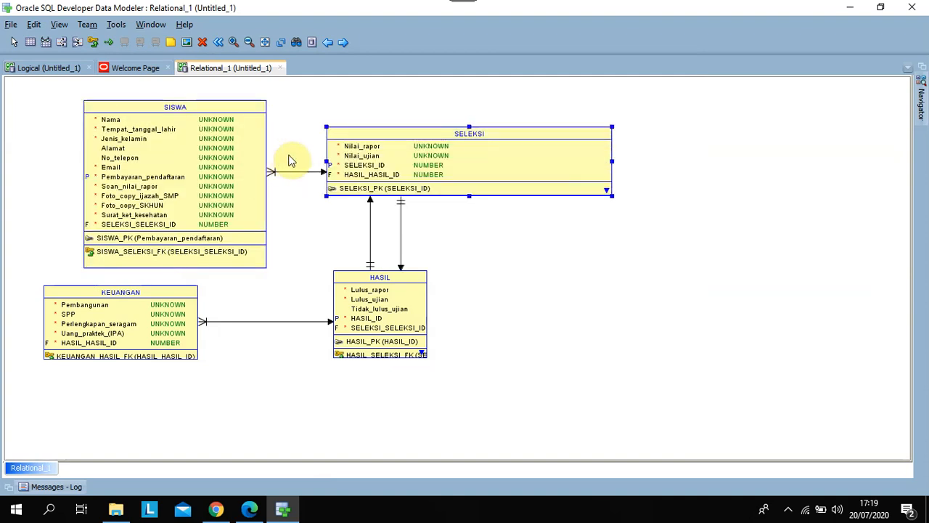
{"action": "left_click_drag", "start_coordinate": [327, 163], "coordinate": [401, 162]}
{"action": "left_click_drag", "start_coordinate": [506, 196], "coordinate": [518, 230]}
Move the HASIL table further below SELEKSI and enlarge it to fit its data types, keys and index
{"action": "left_click_drag", "start_coordinate": [405, 328], "coordinate": [594, 361]}
{"action": "left_click_drag", "start_coordinate": [462, 360], "coordinate": [386, 360]}
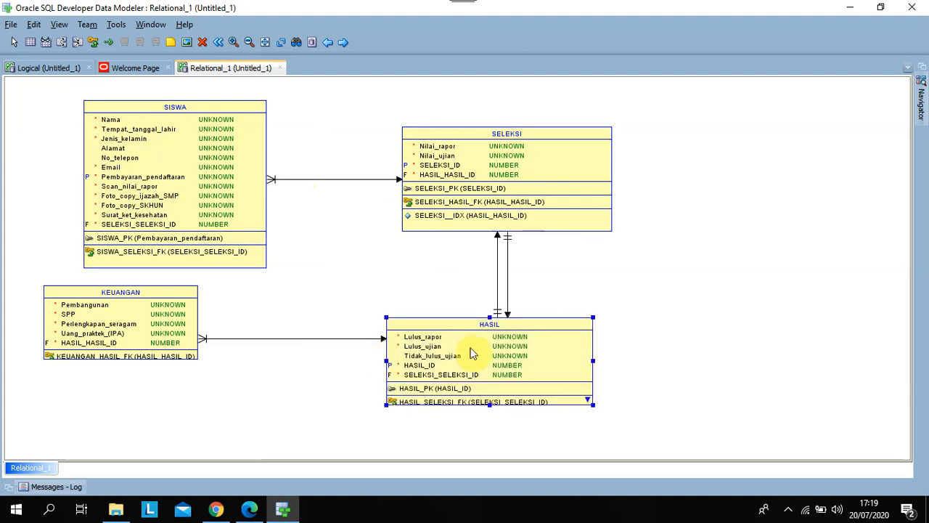
{"action": "left_click_drag", "start_coordinate": [489, 407], "coordinate": [490, 440]}
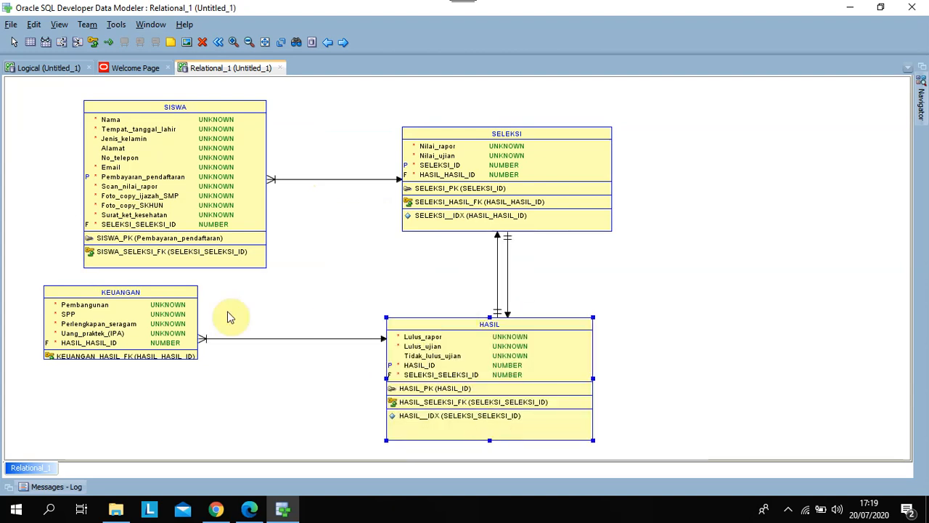
Resize the KEUANGAN table to fit its foreign key row and align with HASIL, and compare the diagram with the PDF's ERD physical model
{"action": "left_click", "coordinate": [170, 320]}
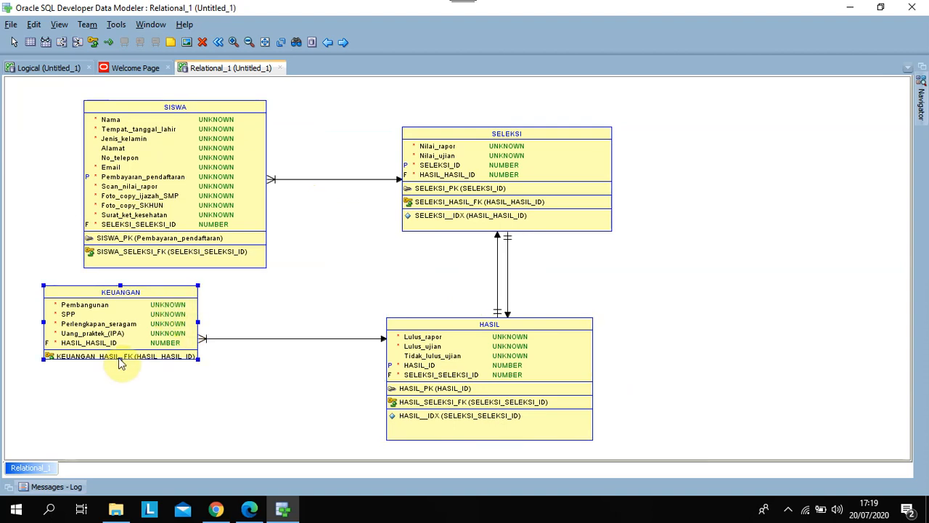
{"action": "left_click_drag", "start_coordinate": [120, 361], "coordinate": [121, 399]}
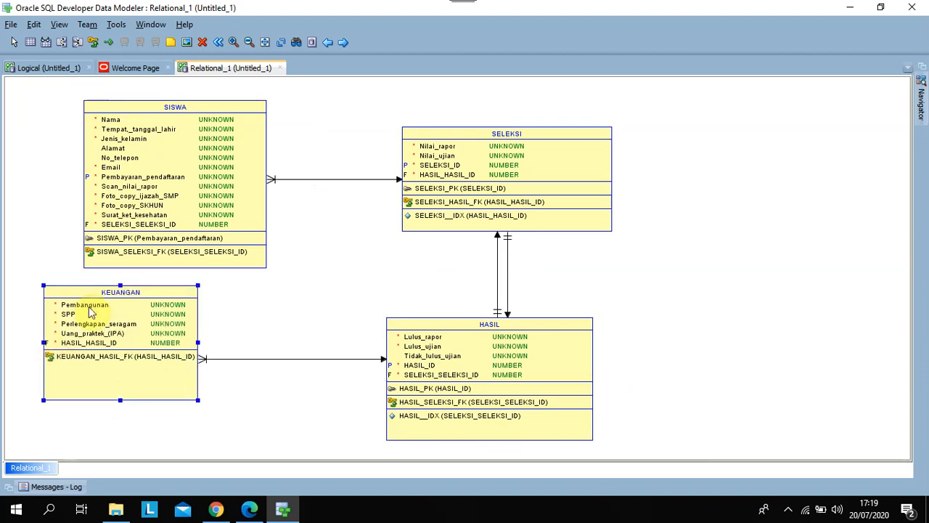
{"action": "left_click_drag", "start_coordinate": [121, 283], "coordinate": [120, 317]}
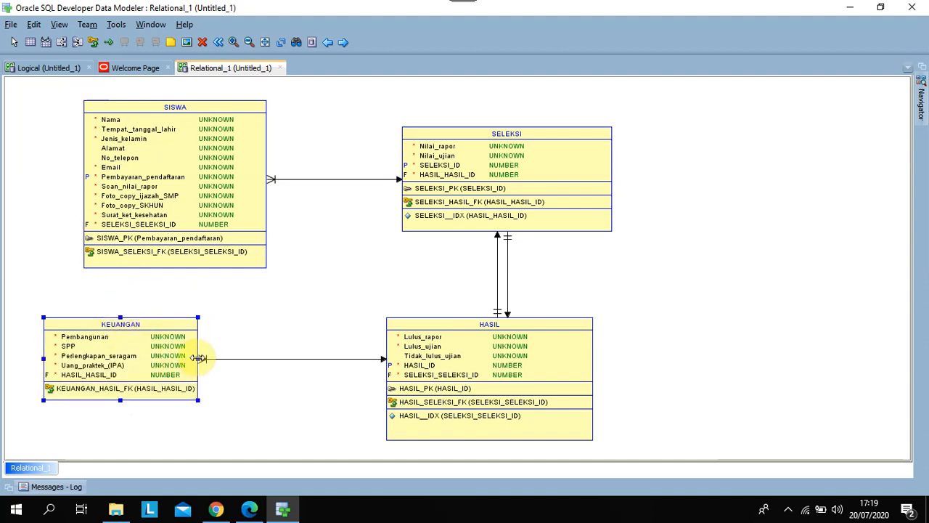
{"action": "left_click_drag", "start_coordinate": [198, 358], "coordinate": [215, 358]}
{"action": "left_click_drag", "start_coordinate": [44, 358], "coordinate": [19, 358]}
{"action": "left_click", "coordinate": [326, 271]}
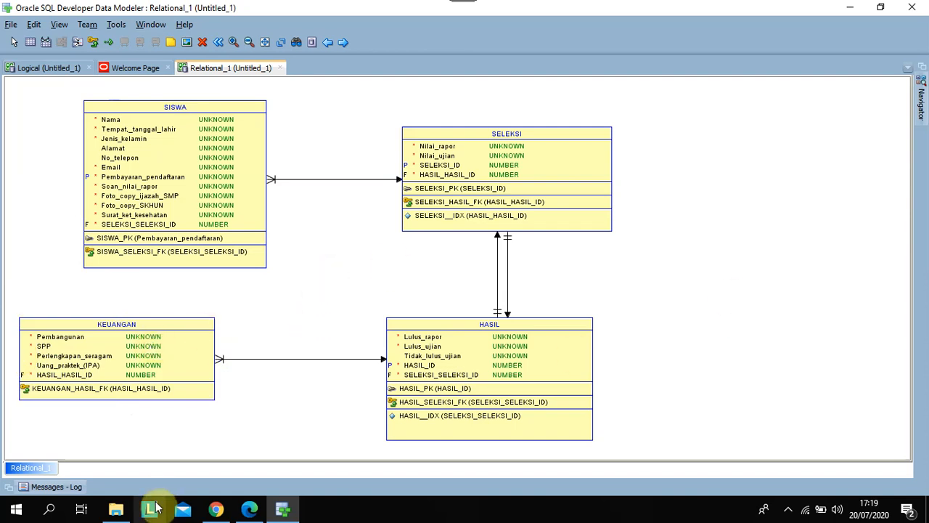
{"action": "left_click", "coordinate": [249, 508]}
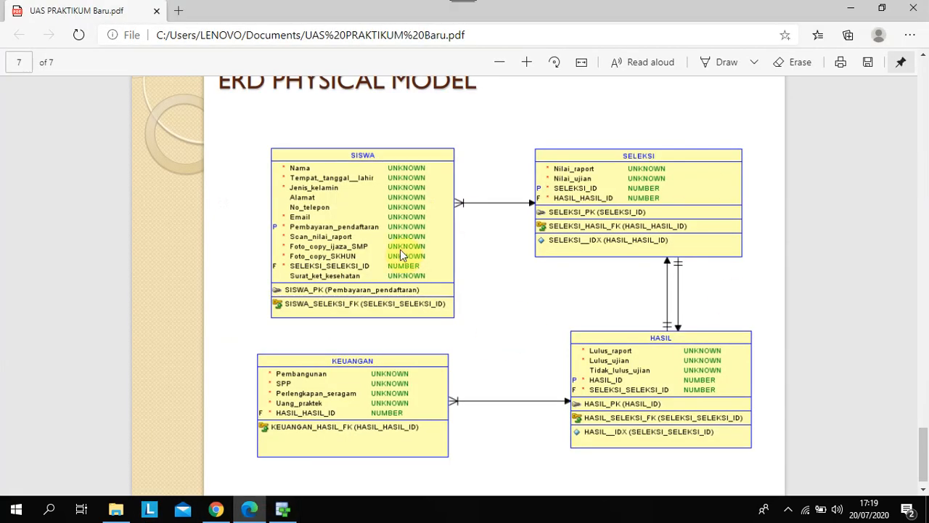
{"action": "left_click", "coordinate": [285, 511]}
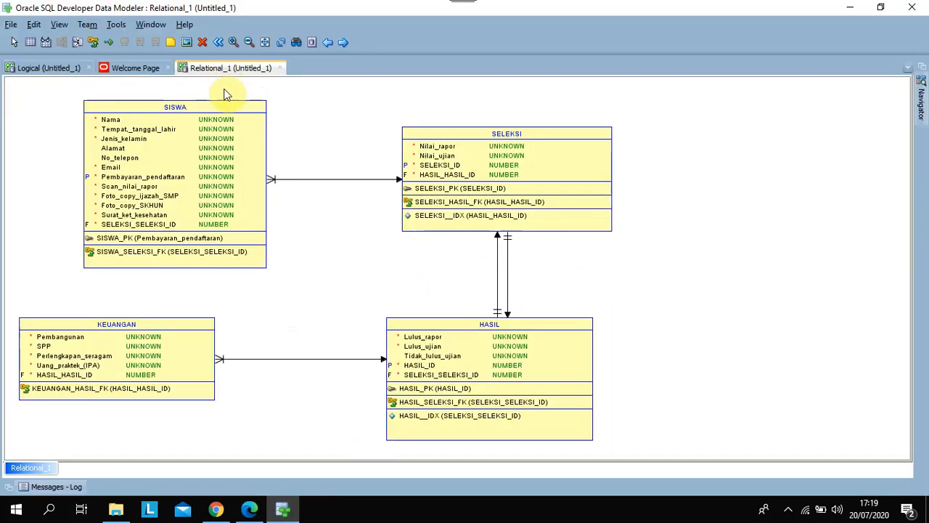
{"action": "left_click", "coordinate": [12, 27]}
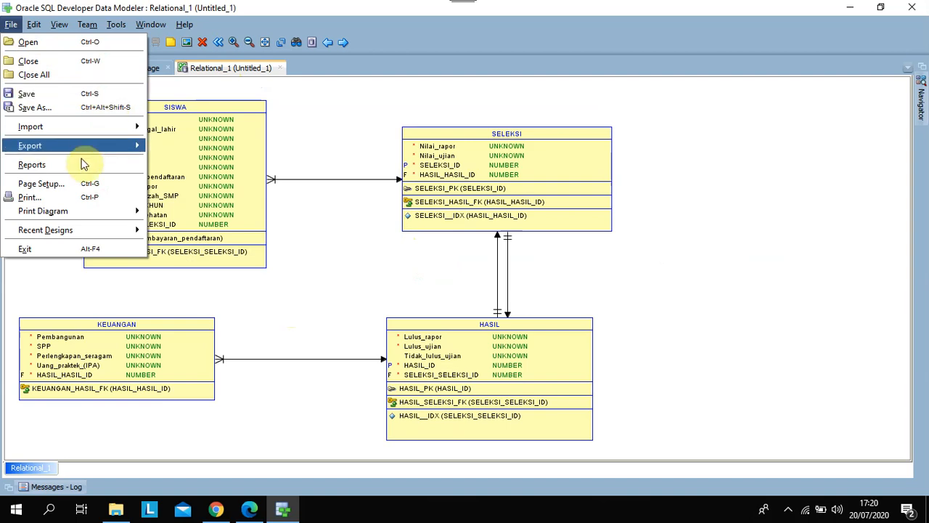
{"action": "mouse_move", "coordinate": [80, 217]}
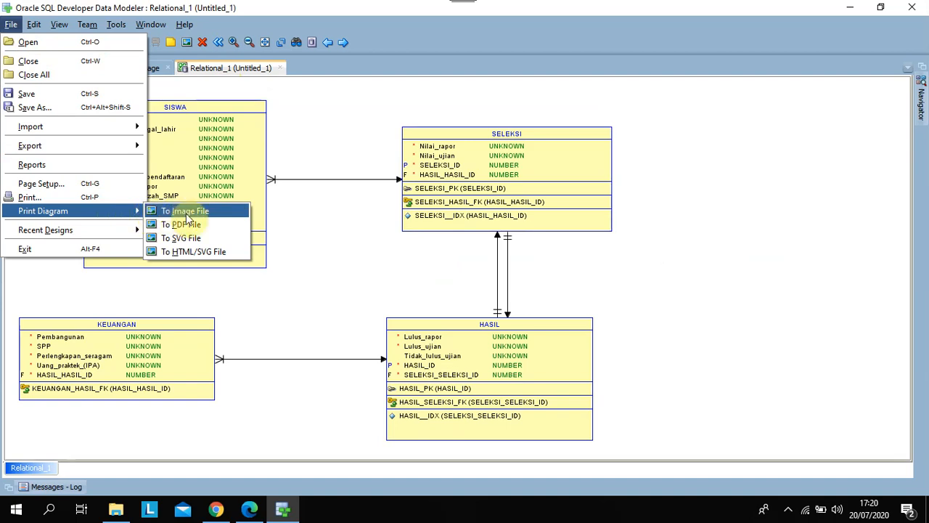
{"action": "left_click", "coordinate": [333, 210]}
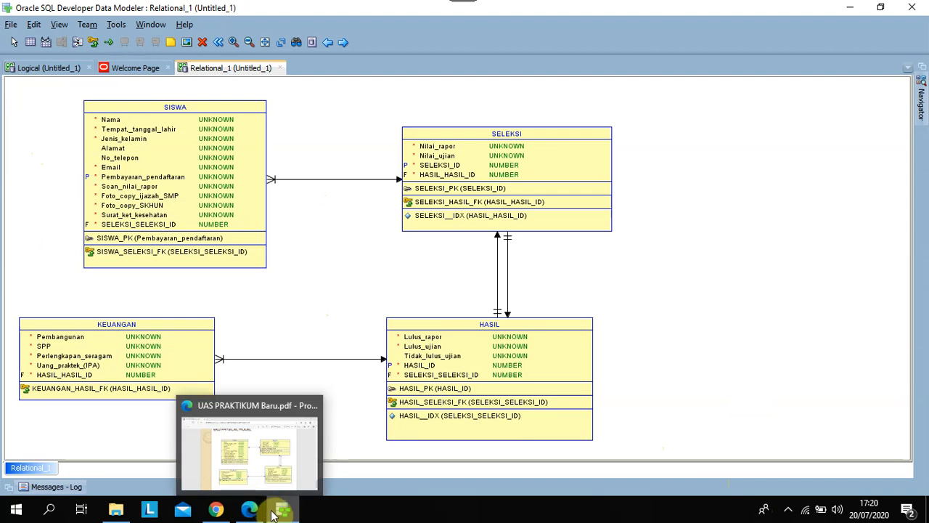
{"action": "mouse_move", "coordinate": [274, 514]}
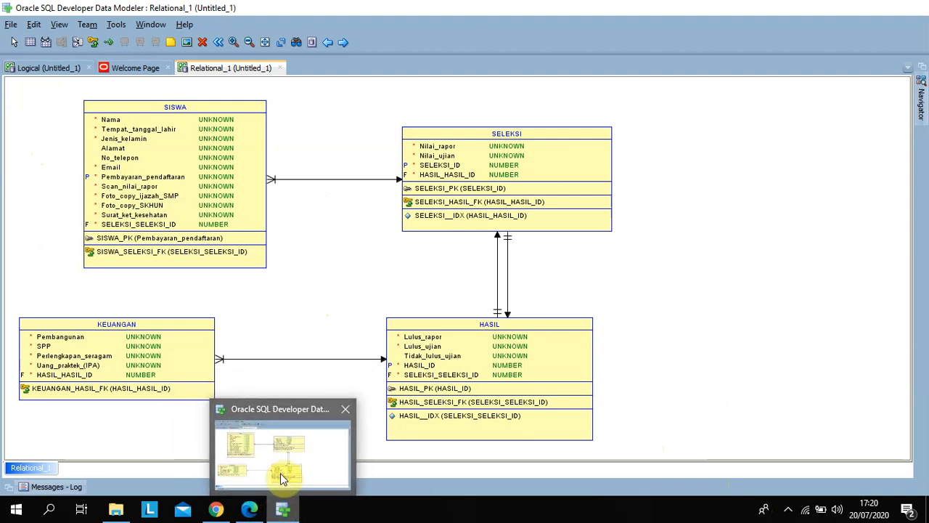
{"action": "left_click", "coordinate": [249, 510]}
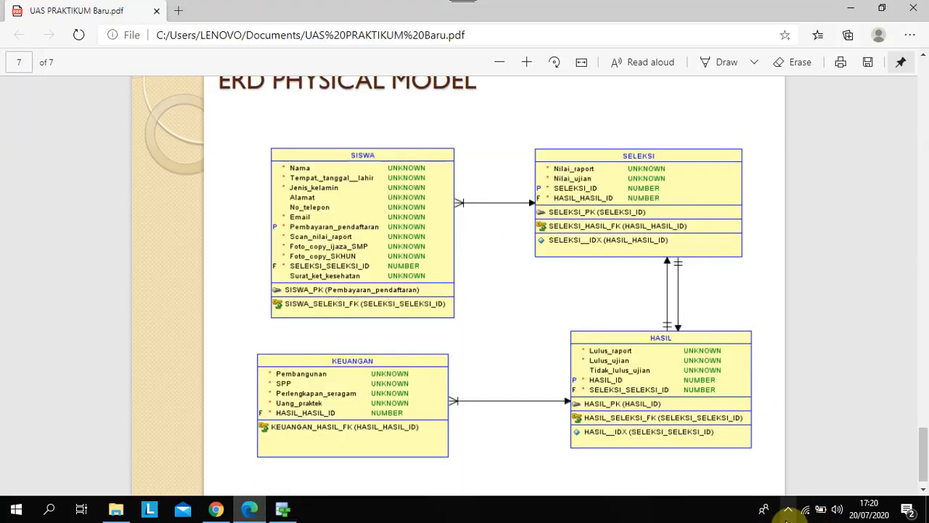
{"action": "left_click", "coordinate": [789, 509]}
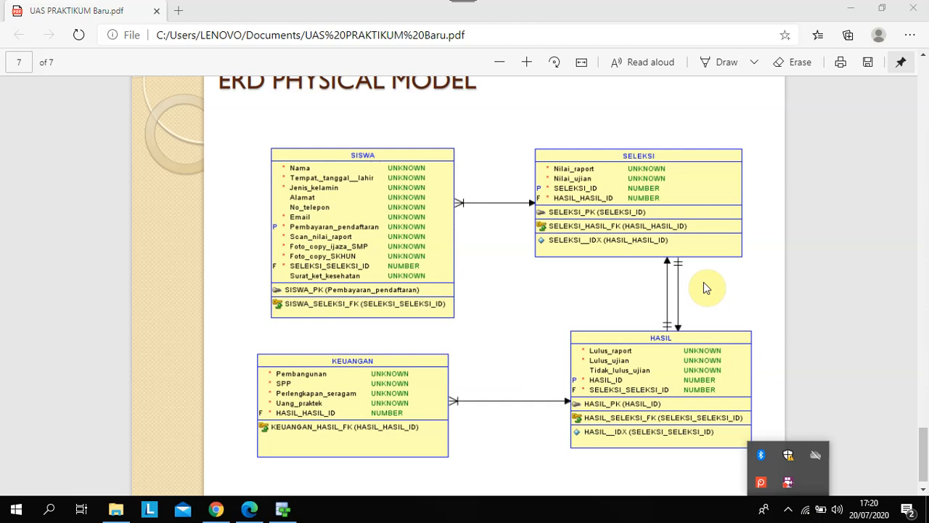
{"action": "right_click", "coordinate": [789, 485]}
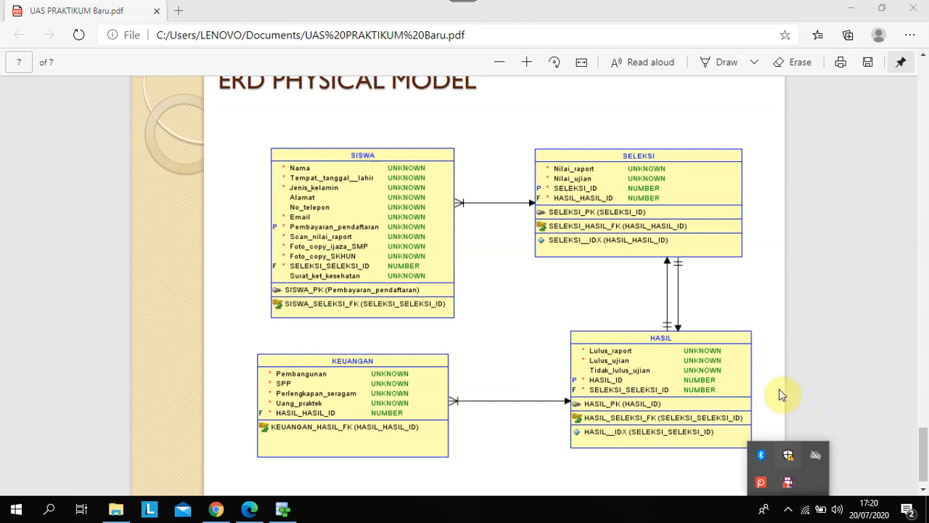